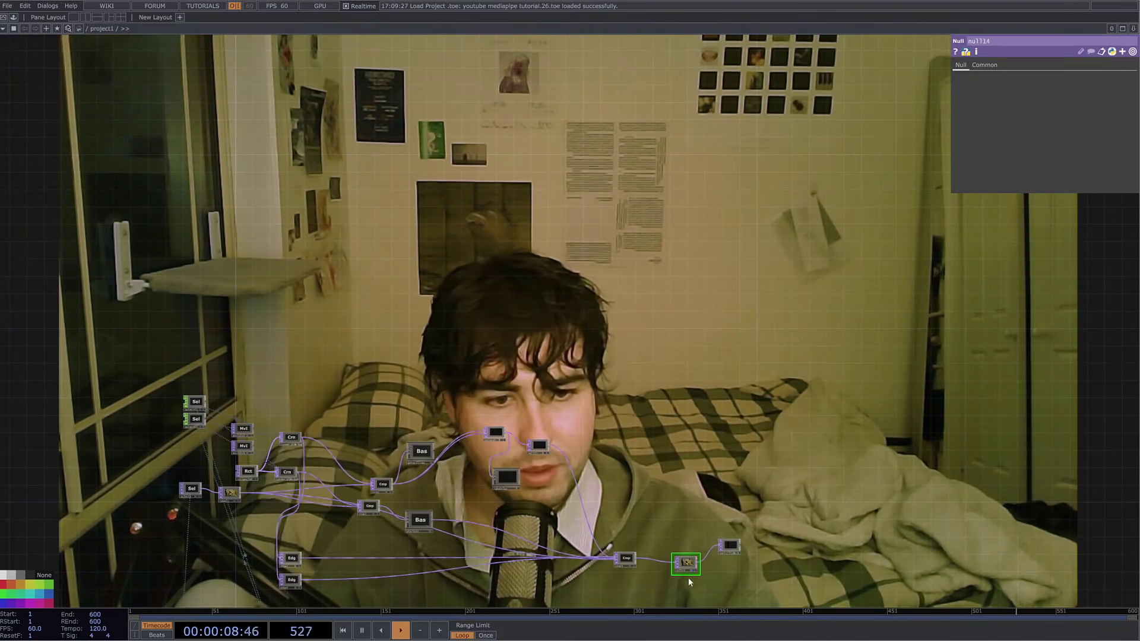
Examine the finished tutorial project around the MediaPipe container, including its parameters and its connected tracking containers
{"action": "left_click", "coordinate": [695, 571]}
{"action": "left_click_drag", "start_coordinate": [775, 486], "coordinate": [634, 328]}
{"action": "scroll", "coordinate": [80, 448], "scroll_direction": "up", "scroll_amount": 5}
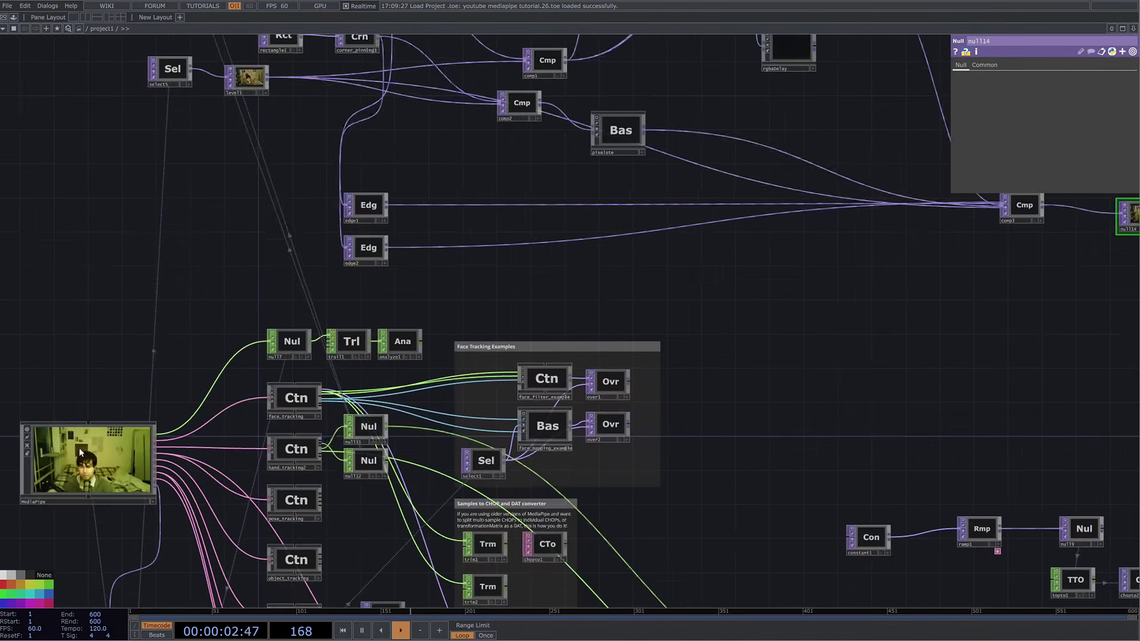
{"action": "left_click_drag", "start_coordinate": [79, 448], "coordinate": [242, 359]}
{"action": "left_click_drag", "start_coordinate": [209, 438], "coordinate": [166, 405]}
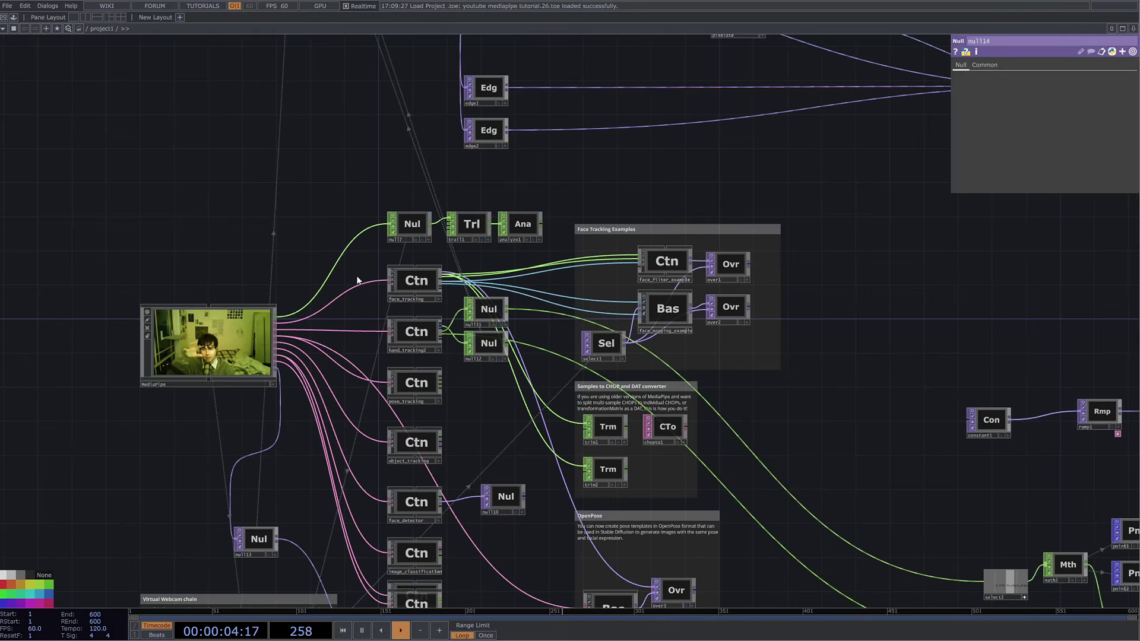
{"action": "left_click", "coordinate": [247, 313]}
{"action": "left_click_drag", "start_coordinate": [295, 238], "coordinate": [247, 246]}
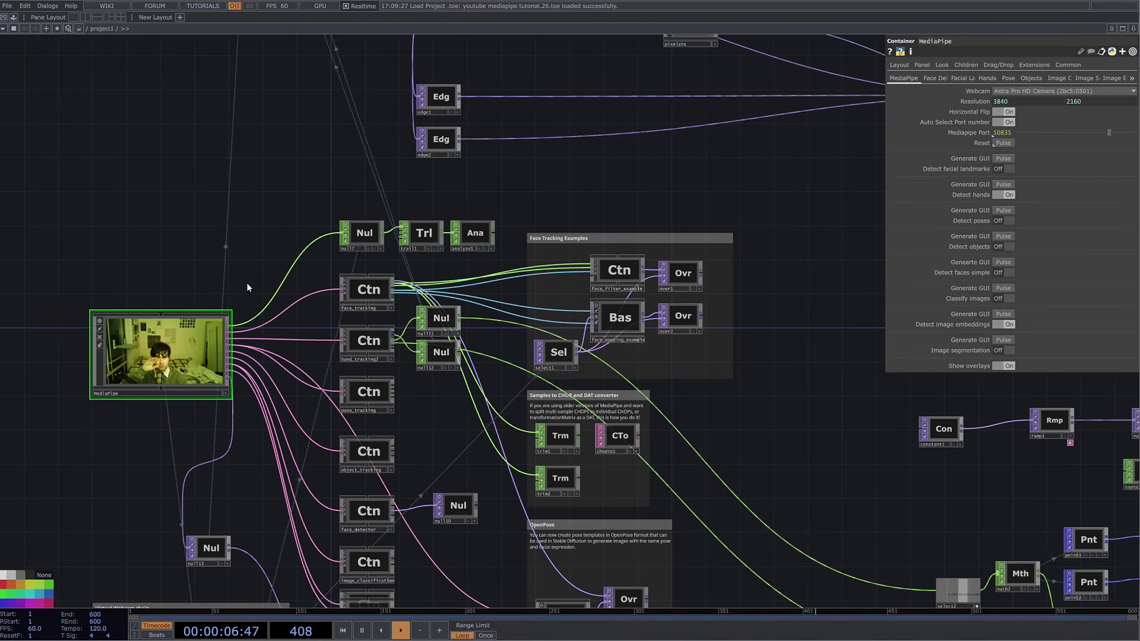
{"action": "scroll", "coordinate": [758, 295], "scroll_direction": "down", "scroll_amount": 3}
{"action": "left_click_drag", "start_coordinate": [758, 295], "coordinate": [740, 315]}
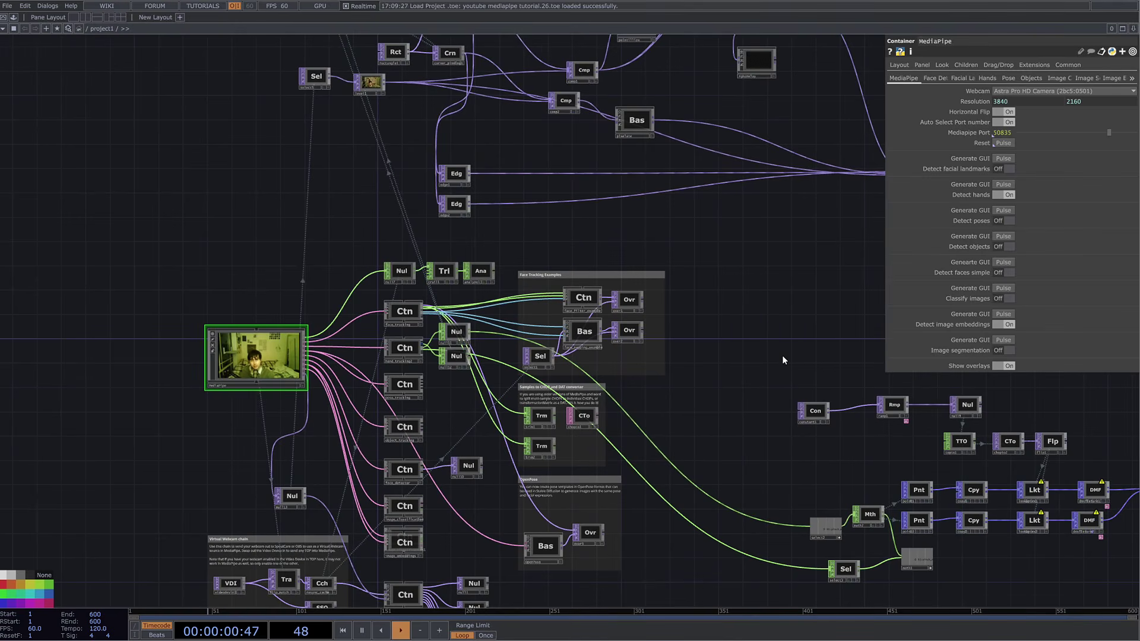
Examine the compositing chain above the tracking network, from the select and corner pin operators through to null14
{"action": "scroll", "coordinate": [782, 359], "scroll_direction": "right", "scroll_amount": 10}
{"action": "scroll", "coordinate": [782, 359], "scroll_direction": "up", "scroll_amount": 4}
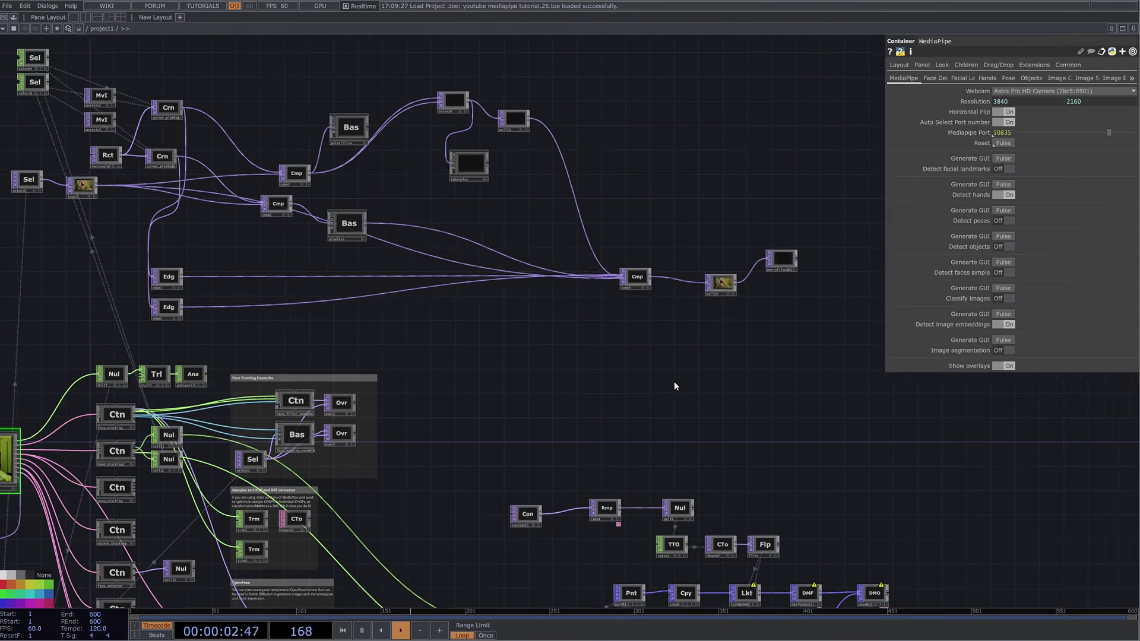
{"action": "left_click_drag", "start_coordinate": [614, 371], "coordinate": [703, 448]}
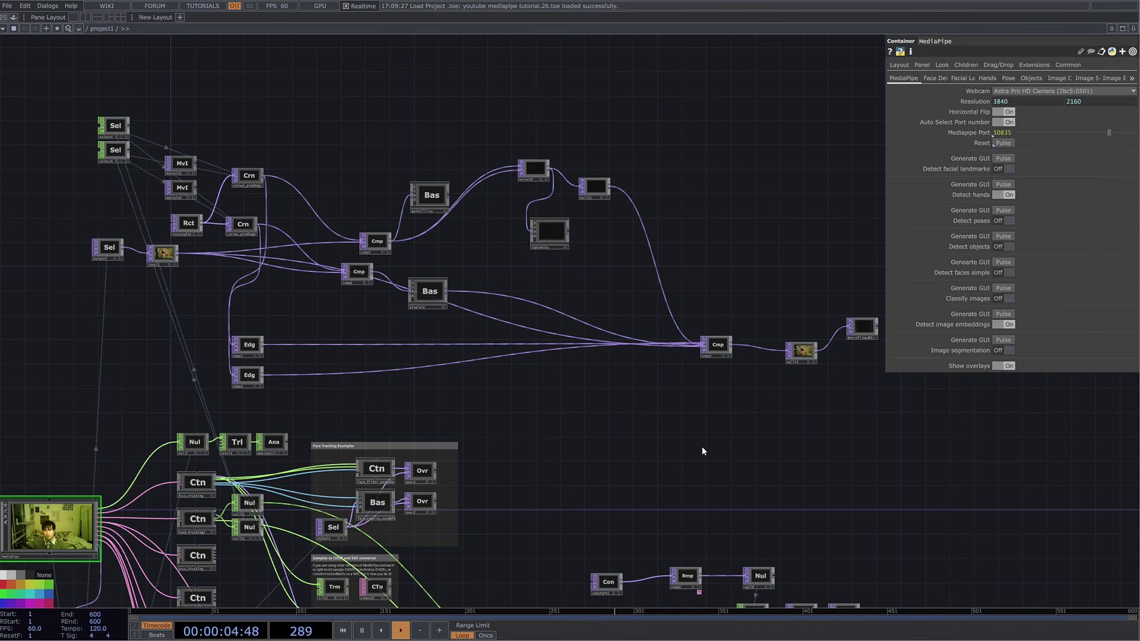
{"action": "left_click", "coordinate": [803, 351]}
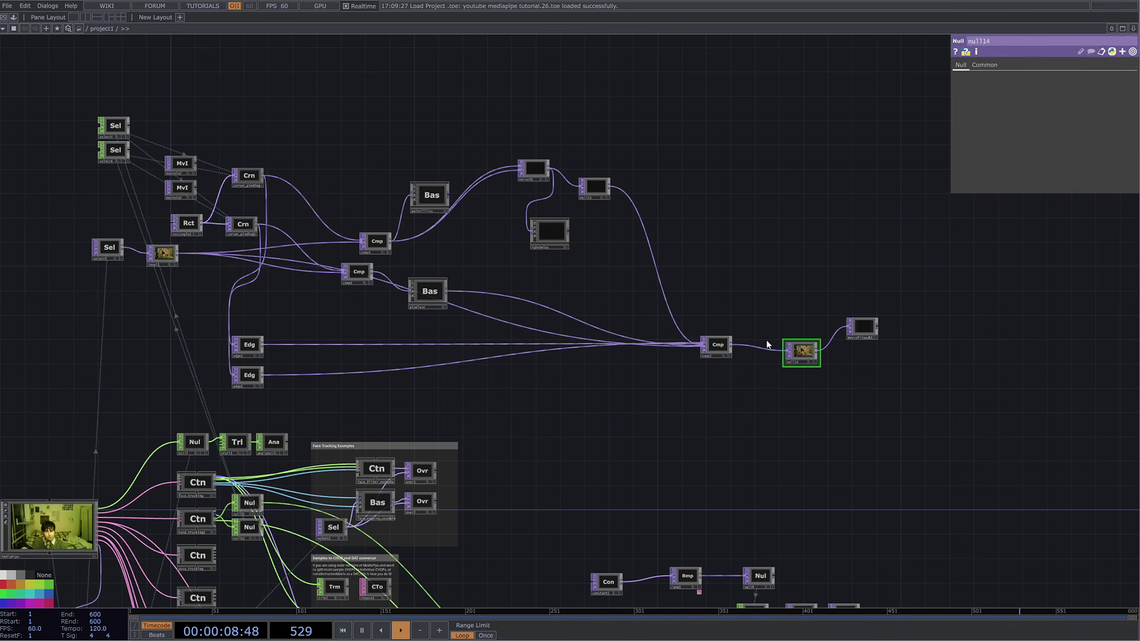
{"action": "scroll", "coordinate": [760, 308], "scroll_direction": "up", "scroll_amount": 3}
{"action": "scroll", "coordinate": [730, 308], "scroll_direction": "down", "scroll_amount": 8}
{"action": "scroll", "coordinate": [736, 326], "scroll_direction": "up", "scroll_amount": 2}
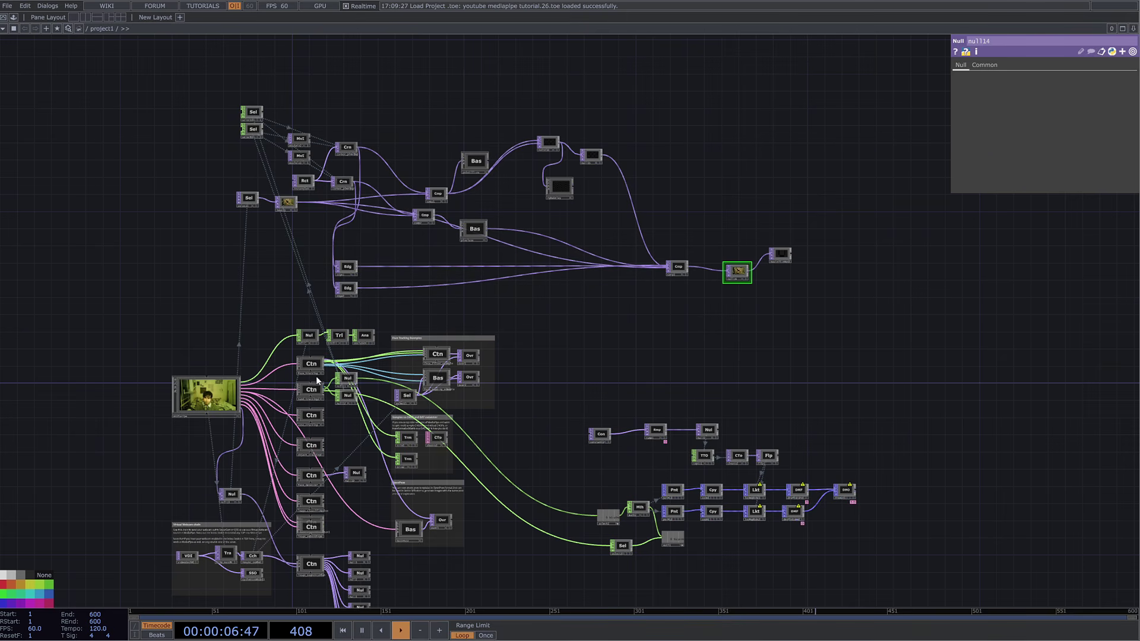
Switch to the browser and examine the README on the torinmb/mediapipe-touchdesigner GitHub page for the plugin download
{"action": "key", "text": "alt+Tab"}
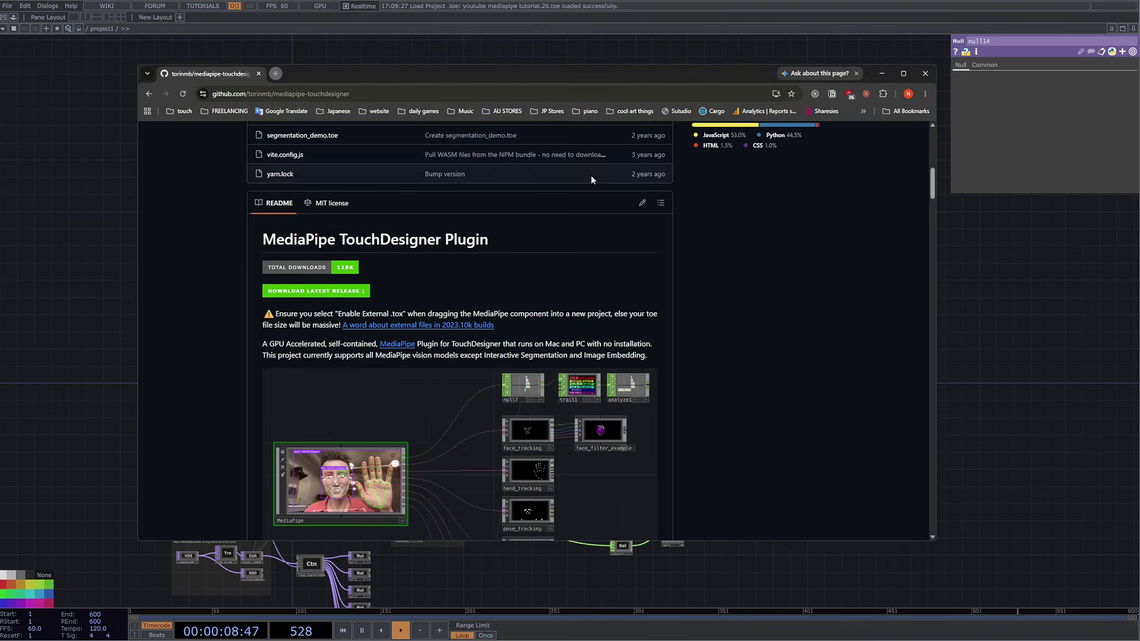
{"action": "scroll", "coordinate": [706, 224], "scroll_direction": "up", "scroll_amount": 2}
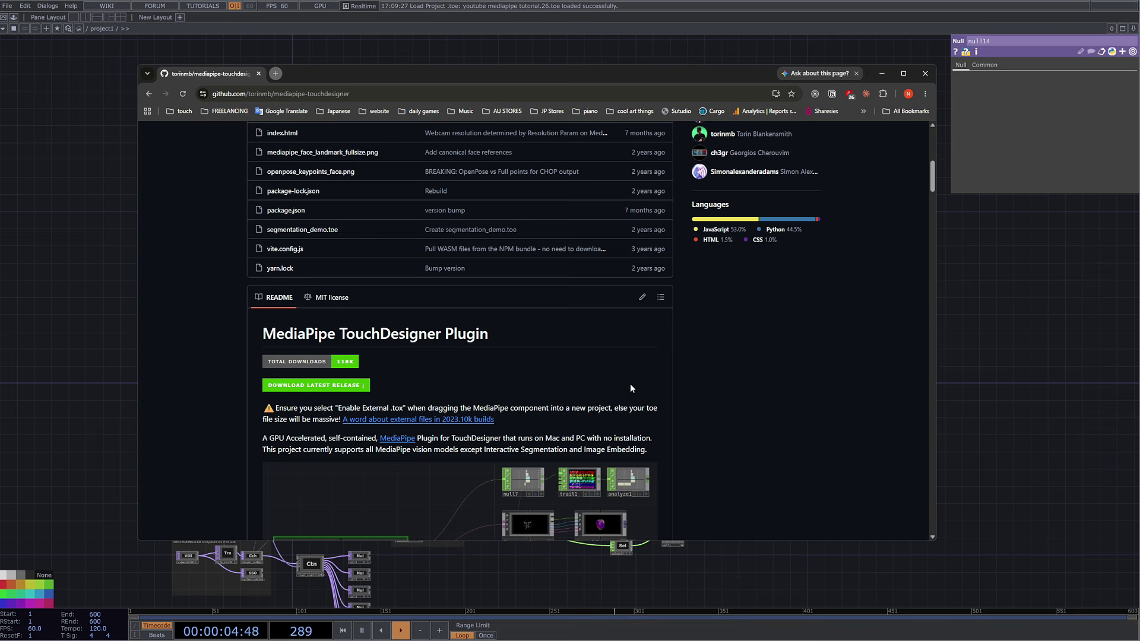
{"action": "scroll", "coordinate": [630, 388], "scroll_direction": "up", "scroll_amount": 1}
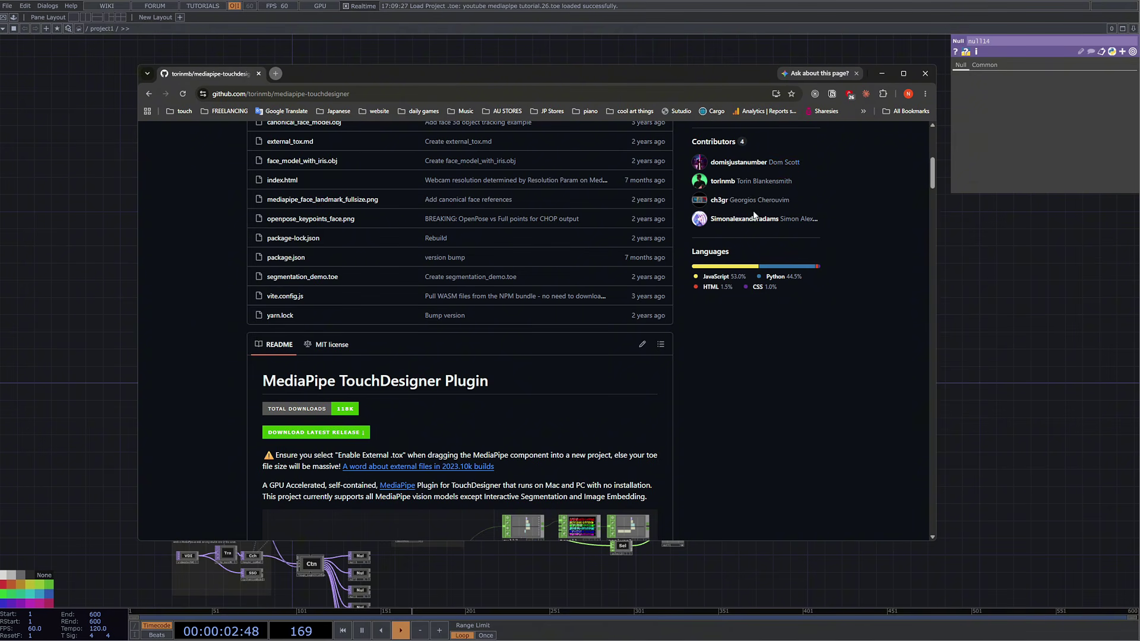
{"action": "scroll", "coordinate": [805, 319], "scroll_direction": "down", "scroll_amount": 2}
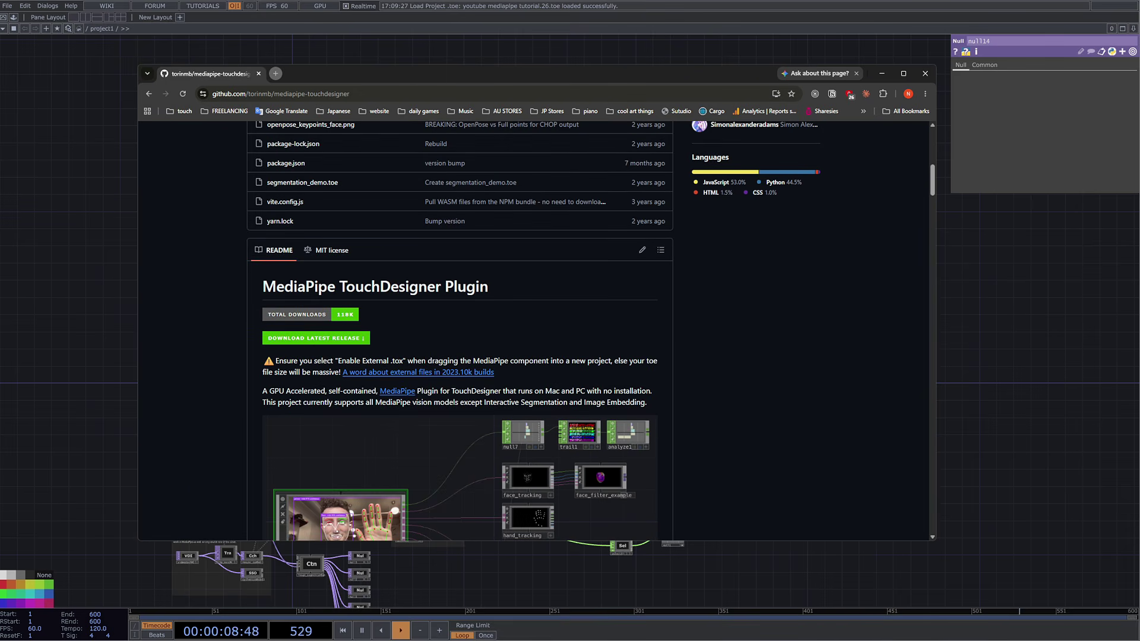
Switch to File Explorer and open the release folder inside the downloaded release (1) folder
{"action": "key", "text": "alt+Tab"}
{"action": "left_click", "coordinate": [514, 159]}
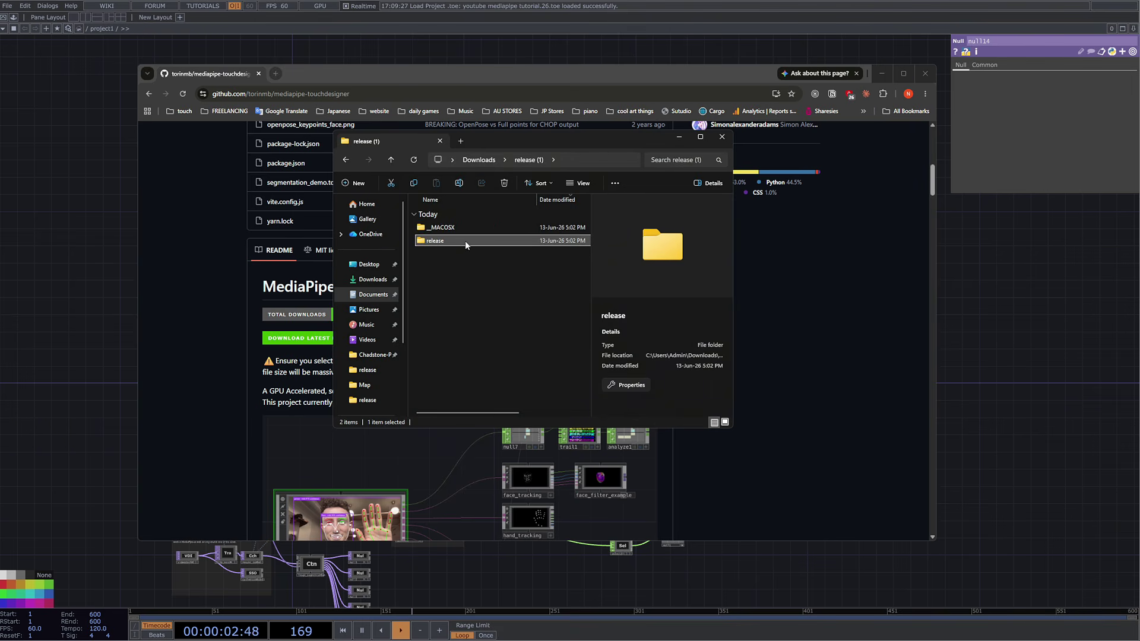
{"action": "double_click", "coordinate": [465, 241]}
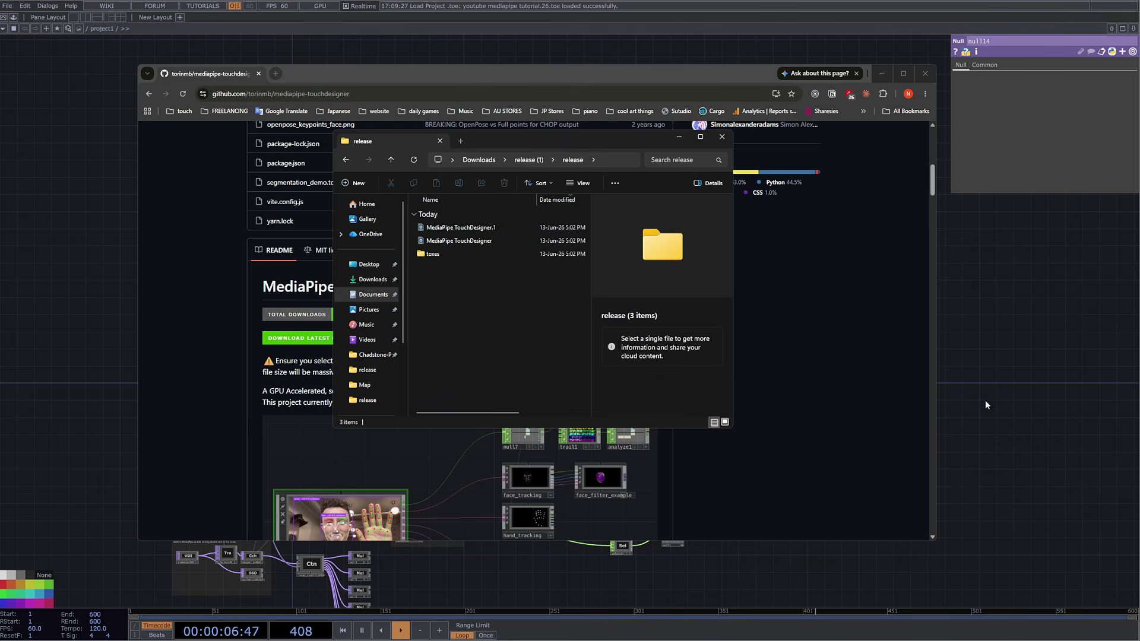
Bring the MediaPipe TouchDesigner.1 project window to the front and make it fill the recorded screen
{"action": "left_click_drag", "start_coordinate": [1139, 238], "coordinate": [520, 90]}
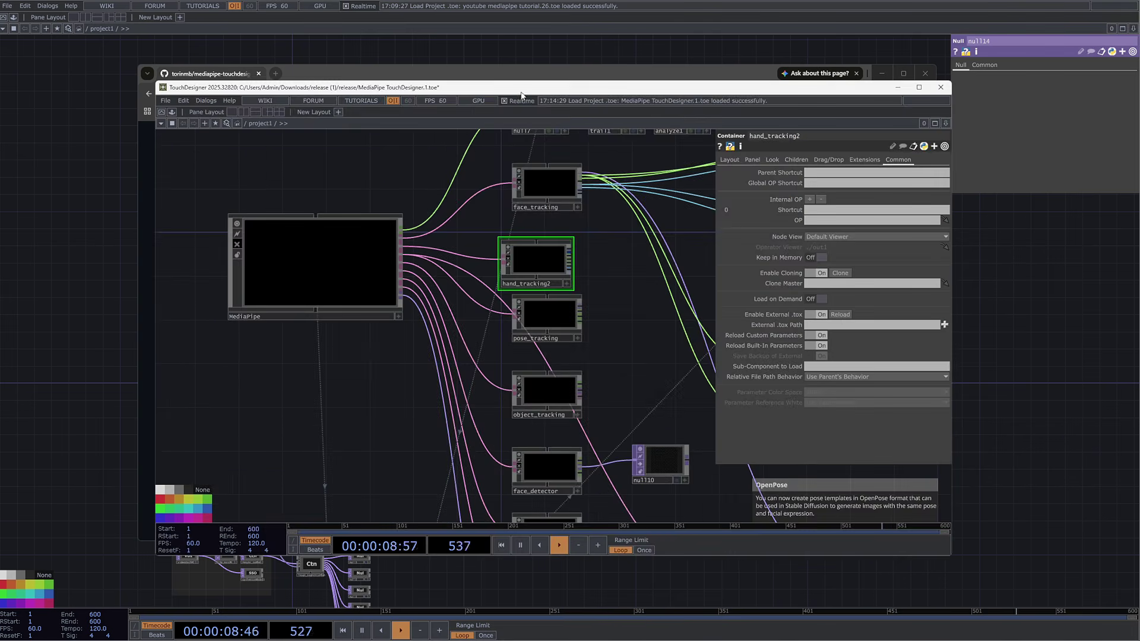
{"action": "key", "text": "alt+Tab"}
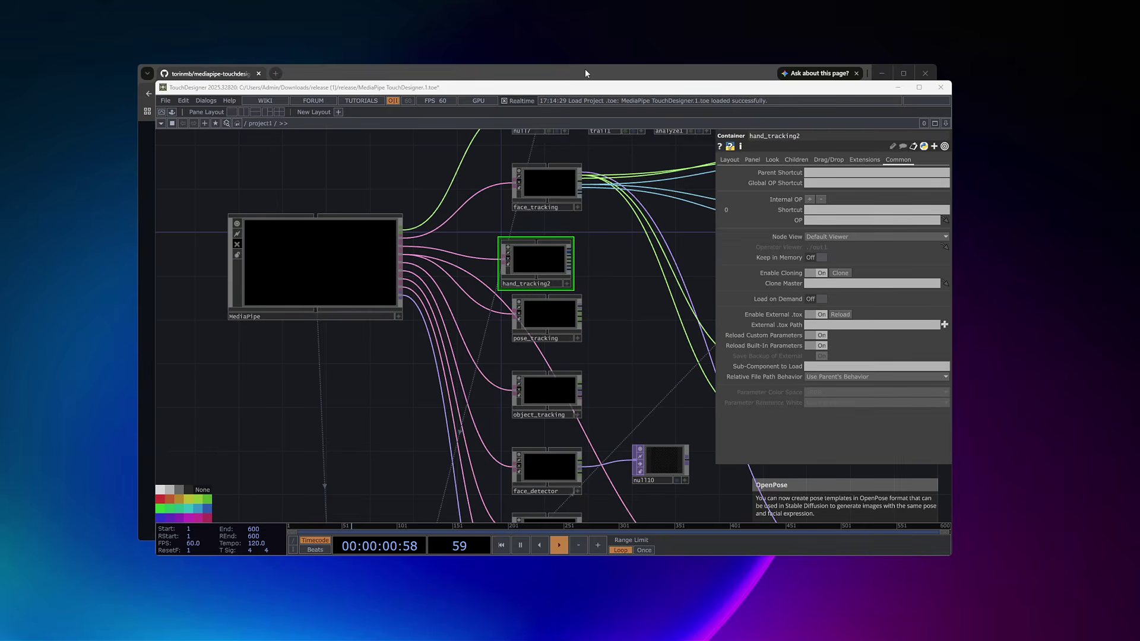
{"action": "key", "text": "alt+Tab"}
{"action": "key", "text": "super+Right"}
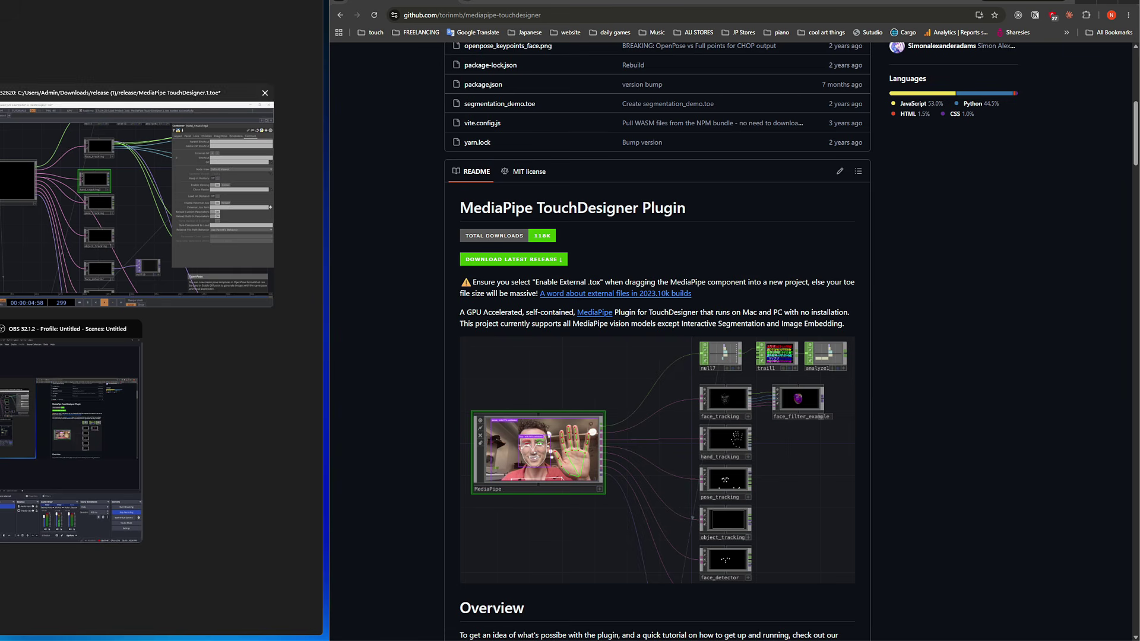
{"action": "left_click", "coordinate": [31, 186]}
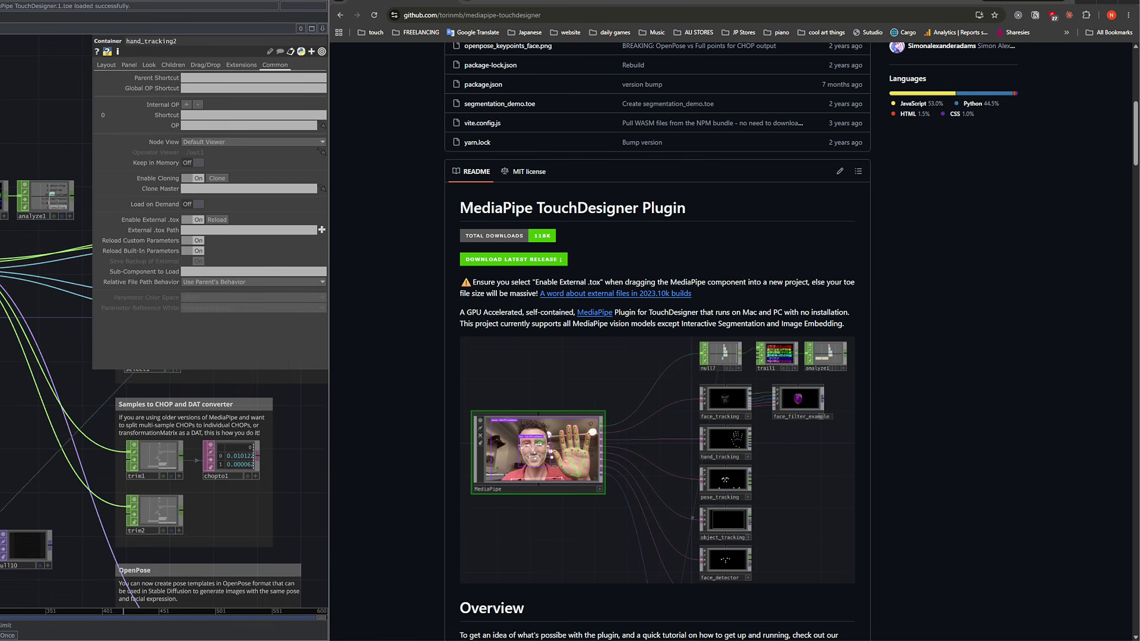
{"action": "left_click_drag", "start_coordinate": [1023, 116], "coordinate": [1139, 128]}
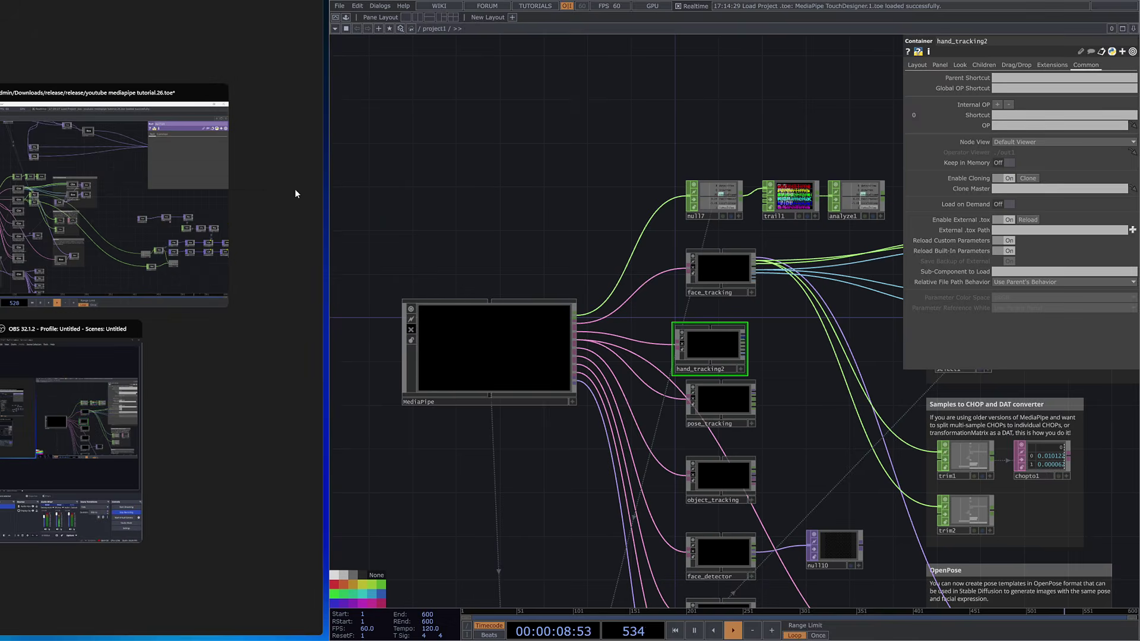
{"action": "left_click_drag", "start_coordinate": [327, 194], "coordinate": [1, 194]}
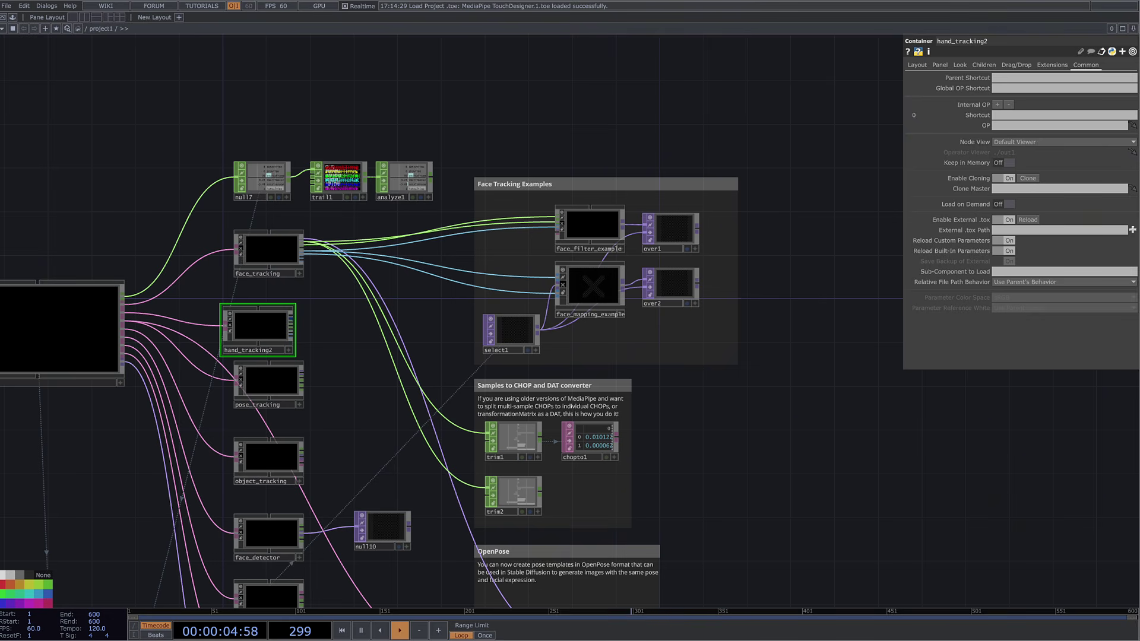
Enable cooking on all operators in the MediaPipe TouchDesigner.1 network at once, and clear the selection
{"action": "left_click_drag", "start_coordinate": [213, 178], "coordinate": [295, 184]}
{"action": "scroll", "coordinate": [190, 209], "scroll_direction": "down", "scroll_amount": 3}
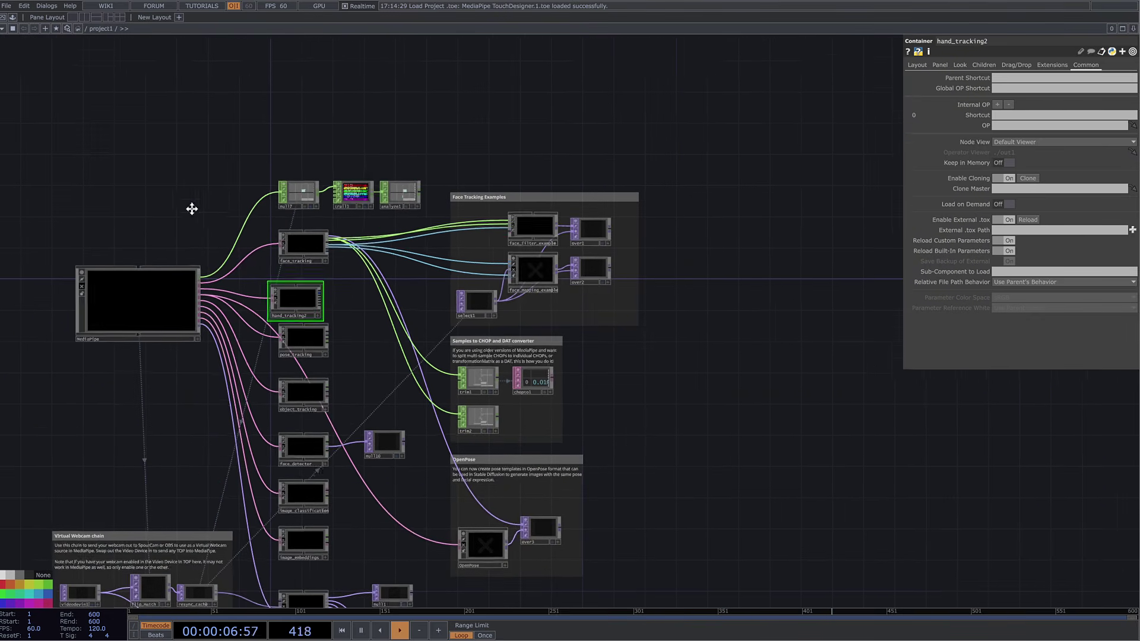
{"action": "key", "text": "ctrl+a"}
{"action": "left_click_drag", "start_coordinate": [191, 208], "coordinate": [257, 201]}
{"action": "left_click", "coordinate": [147, 276]}
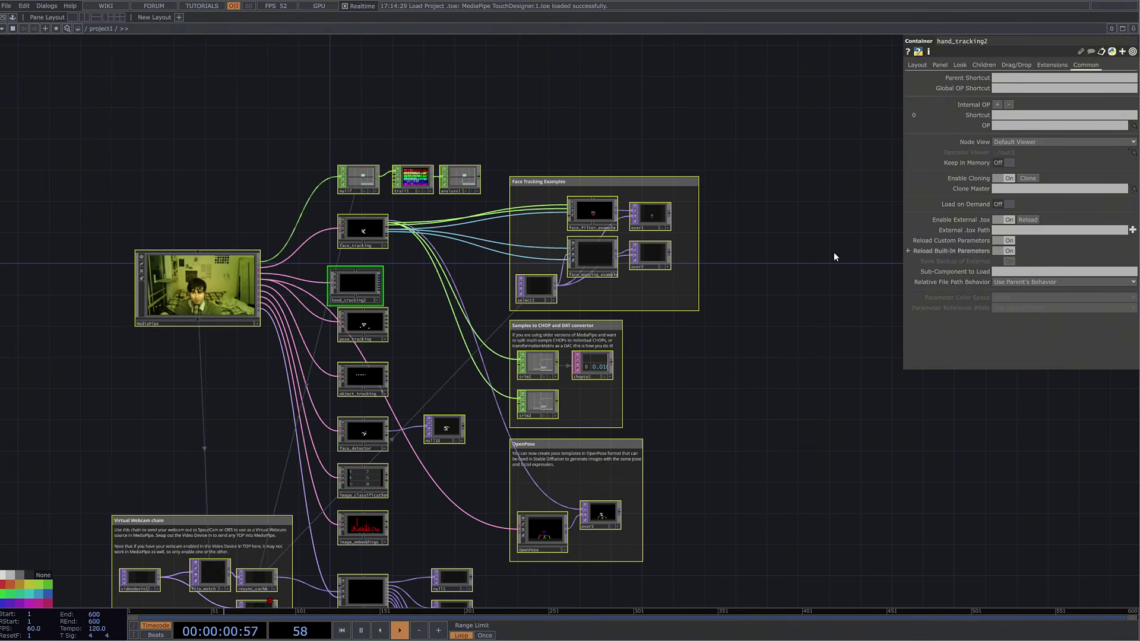
{"action": "left_click_drag", "start_coordinate": [656, 316], "coordinate": [610, 309]}
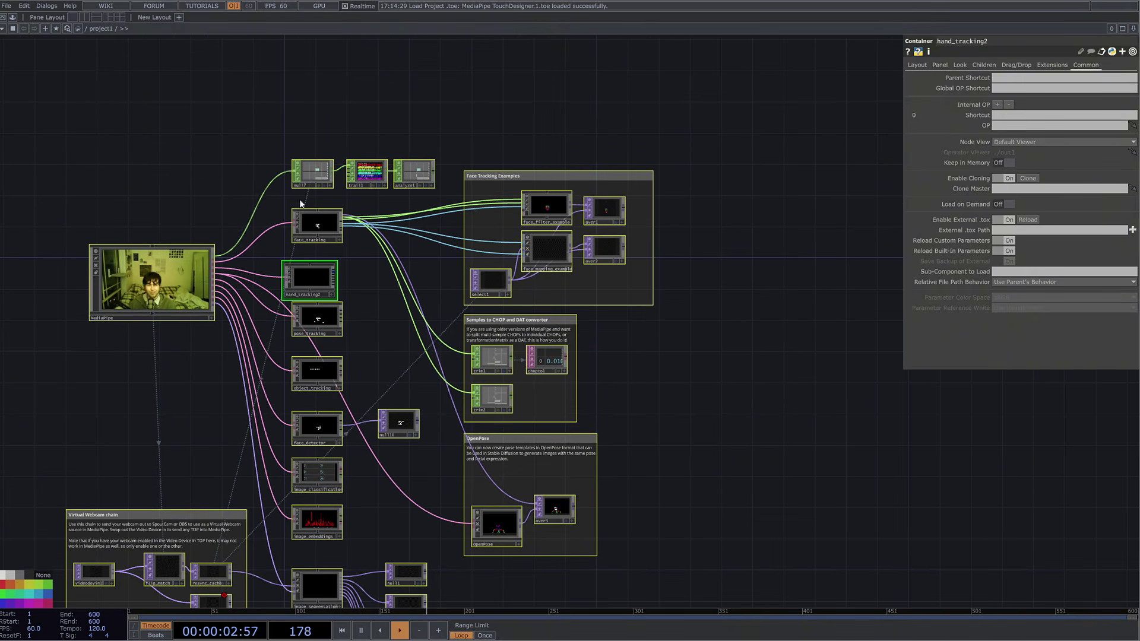
{"action": "left_click", "coordinate": [309, 257]}
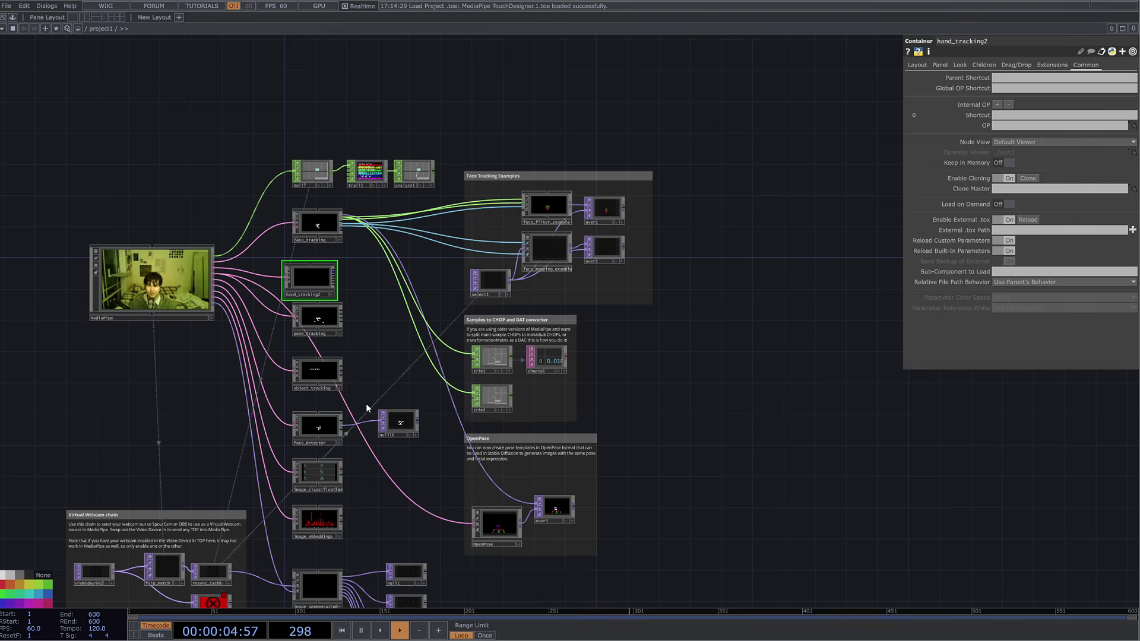
Move the hand_tracking2 container well above the rest of the network, clear of the other tracking containers
{"action": "scroll", "coordinate": [376, 335], "scroll_direction": "up", "scroll_amount": 2}
{"action": "scroll", "coordinate": [350, 252], "scroll_direction": "up", "scroll_amount": 5}
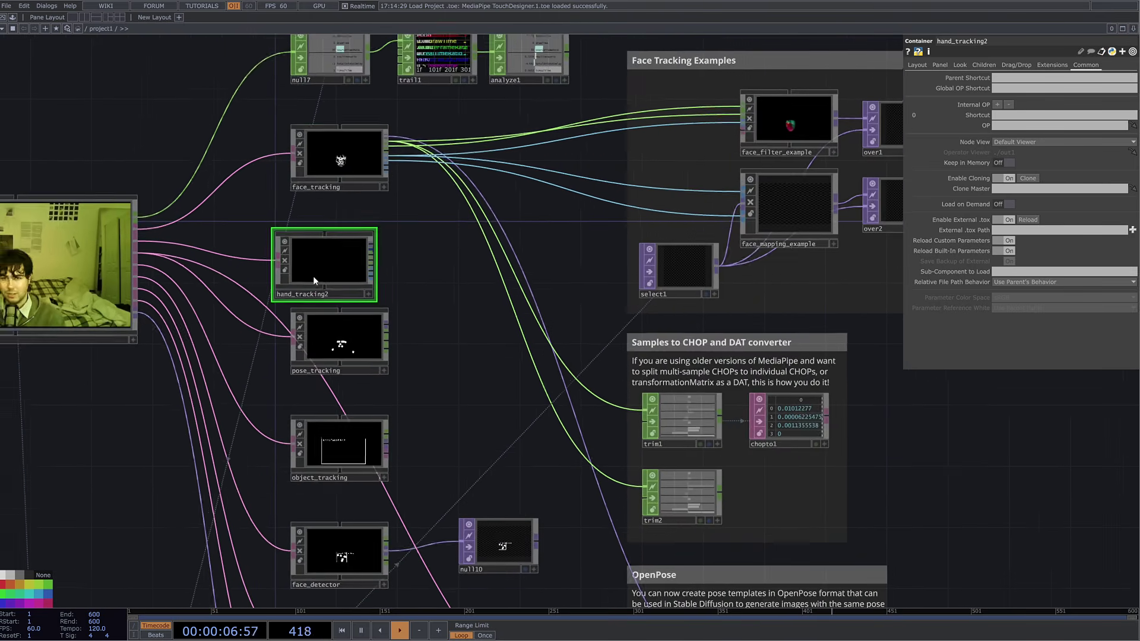
{"action": "scroll", "coordinate": [515, 261], "scroll_direction": "down", "scroll_amount": 6}
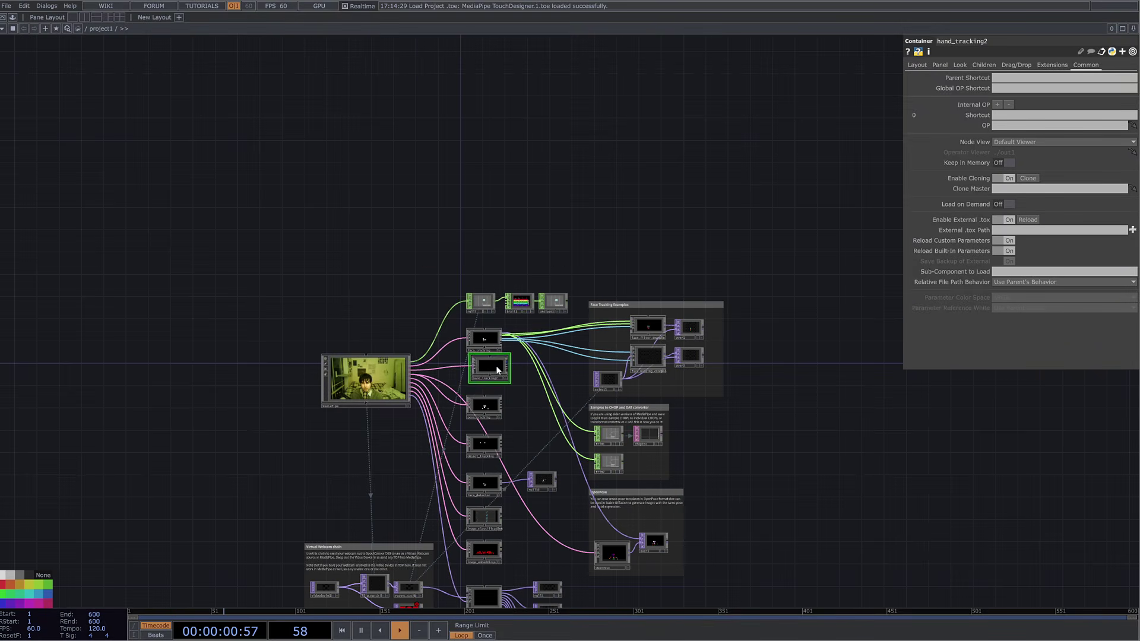
{"action": "left_click_drag", "start_coordinate": [488, 363], "coordinate": [488, 129]}
{"action": "left_click_drag", "start_coordinate": [626, 205], "coordinate": [620, 349]}
{"action": "right_click", "coordinate": [487, 270]}
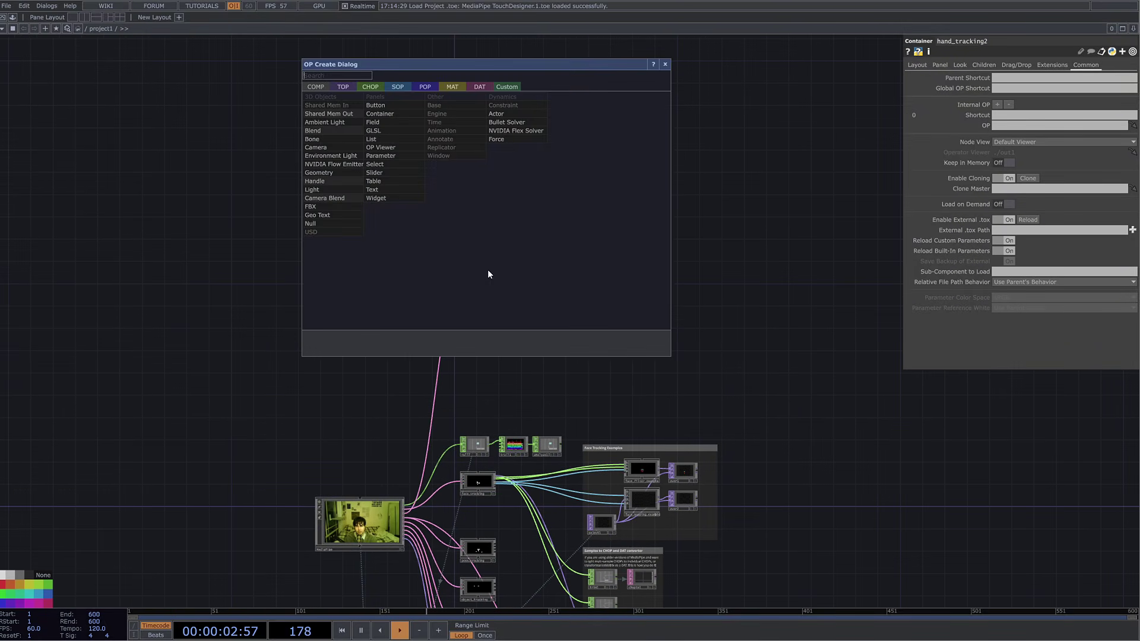
{"action": "key", "text": "Escape"}
{"action": "left_click_drag", "start_coordinate": [484, 275], "coordinate": [465, 169]}
{"action": "scroll", "coordinate": [489, 97], "scroll_direction": "down", "scroll_amount": 3}
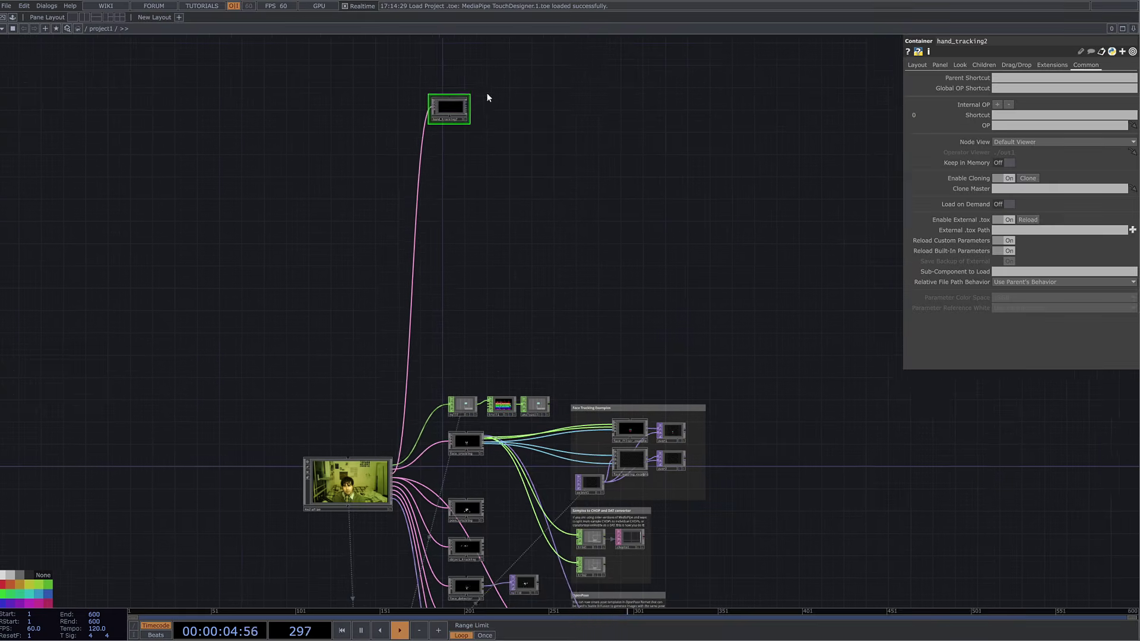
{"action": "scroll", "coordinate": [538, 325], "scroll_direction": "up", "scroll_amount": 3}
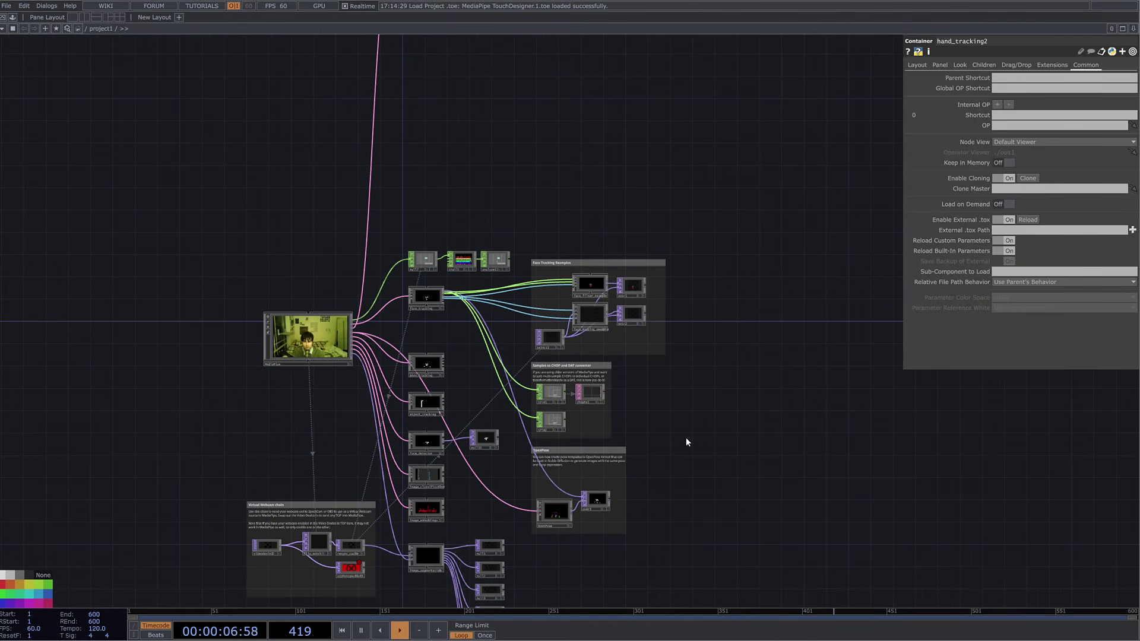
Select the MediaPipe container and examine the face, pose, object, classification and segmentation containers connected to it
{"action": "left_click", "coordinate": [305, 370]}
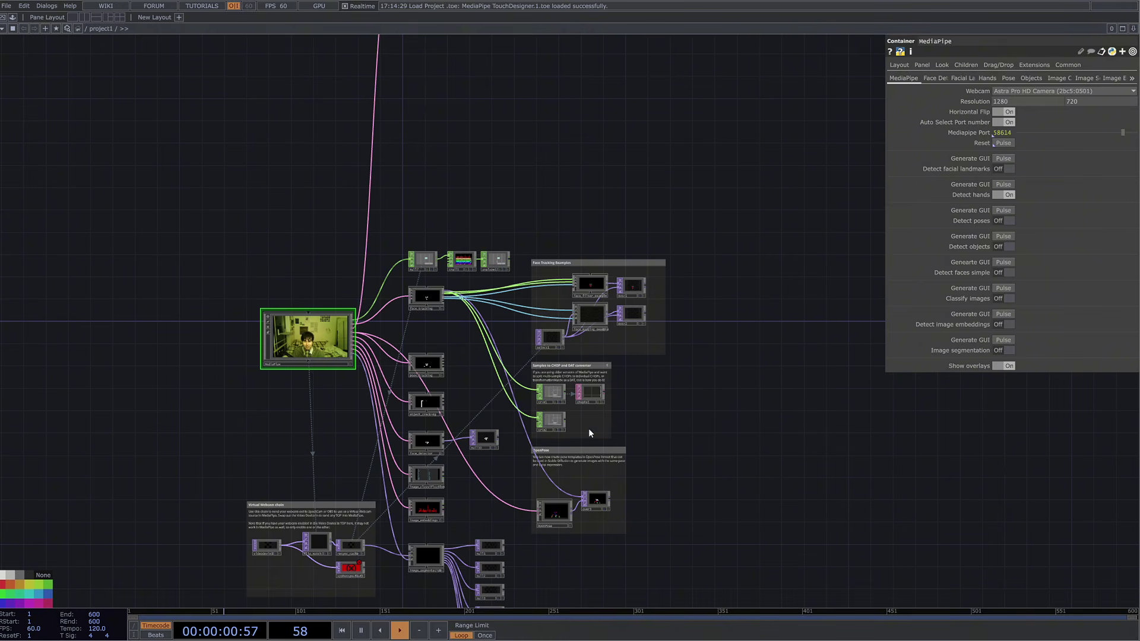
{"action": "scroll", "coordinate": [440, 356], "scroll_direction": "up", "scroll_amount": 4}
{"action": "left_click_drag", "start_coordinate": [697, 483], "coordinate": [643, 334]}
{"action": "scroll", "coordinate": [442, 344], "scroll_direction": "down", "scroll_amount": 4}
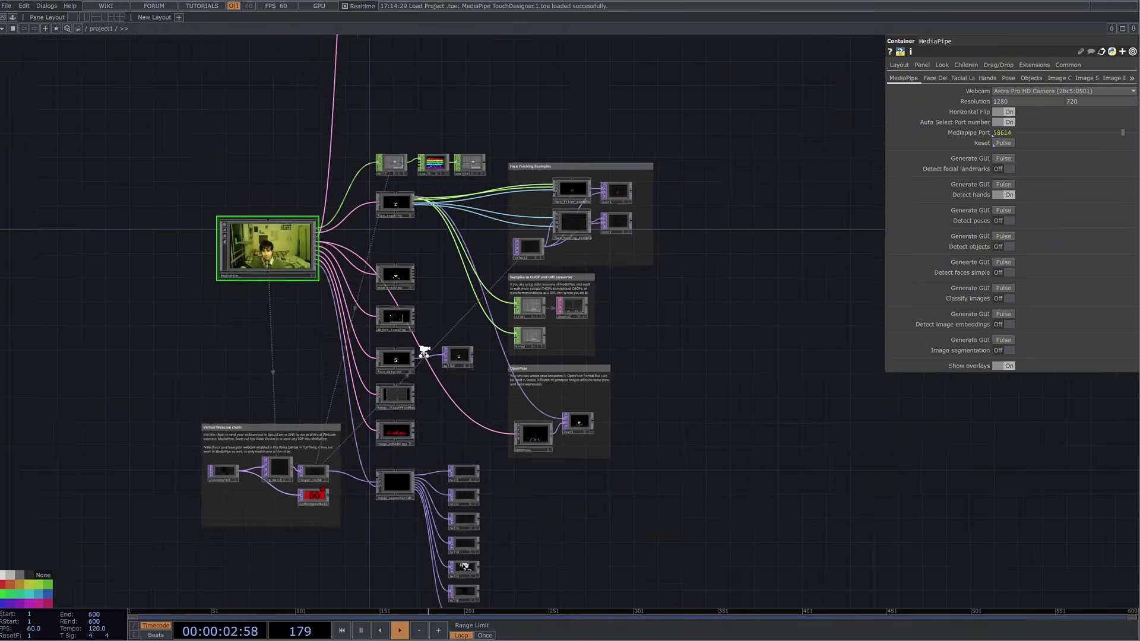
{"action": "scroll", "coordinate": [437, 442], "scroll_direction": "up", "scroll_amount": 2}
{"action": "scroll", "coordinate": [437, 442], "scroll_direction": "up", "scroll_amount": 5}
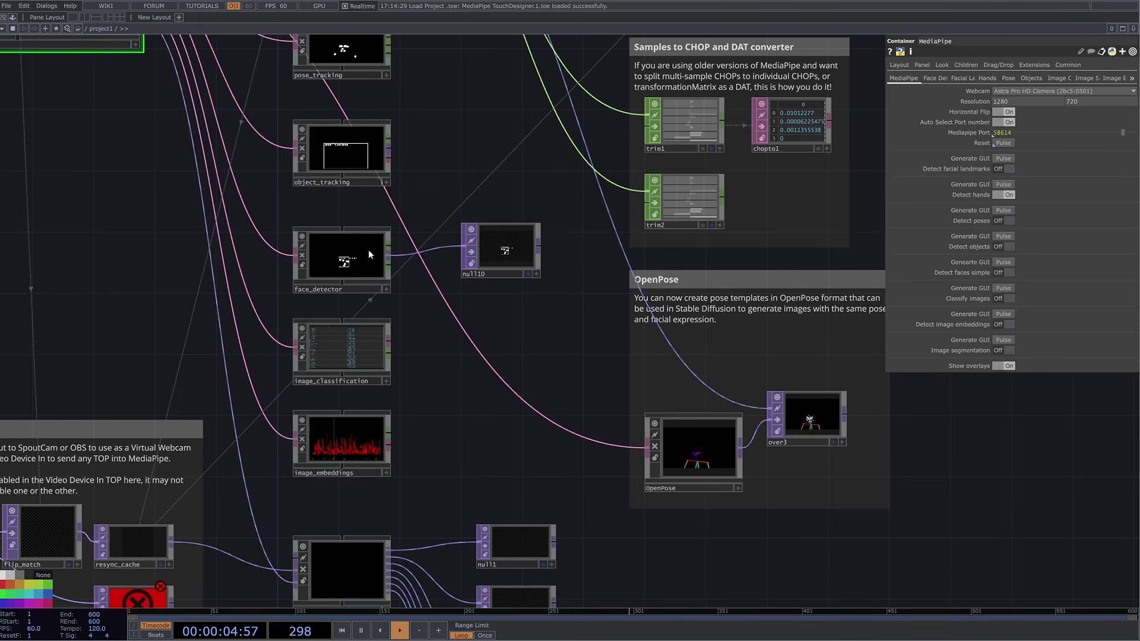
{"action": "left_click_drag", "start_coordinate": [344, 162], "coordinate": [394, 294]}
{"action": "left_click_drag", "start_coordinate": [449, 244], "coordinate": [513, 301]}
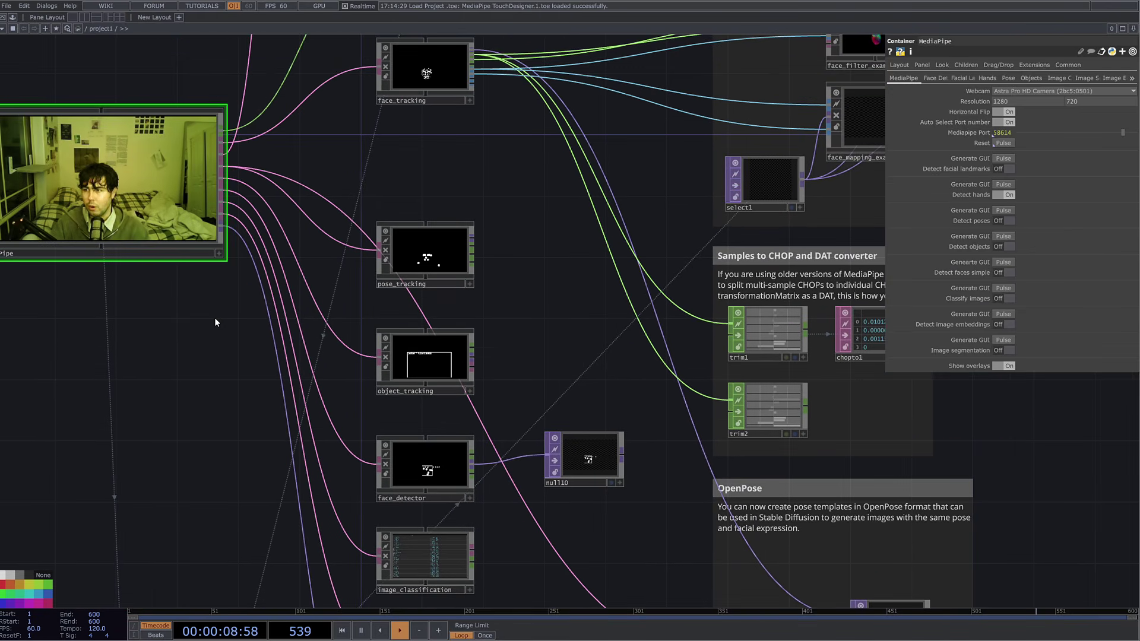
{"action": "left_click_drag", "start_coordinate": [216, 318], "coordinate": [209, 328]}
{"action": "scroll", "coordinate": [178, 330], "scroll_direction": "down", "scroll_amount": 5}
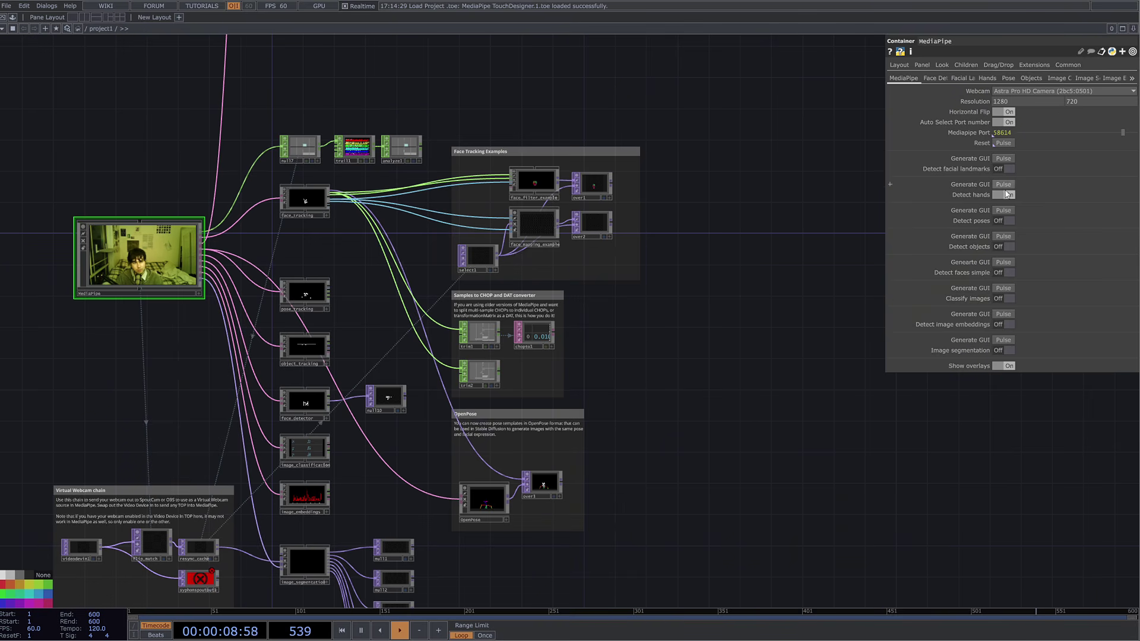
Switch the MediaPipe container's Detect poses option on and back off, and turn on Detect faces simple
{"action": "left_click", "coordinate": [1007, 220]}
{"action": "left_click", "coordinate": [1003, 221]}
{"action": "left_click", "coordinate": [1007, 272]}
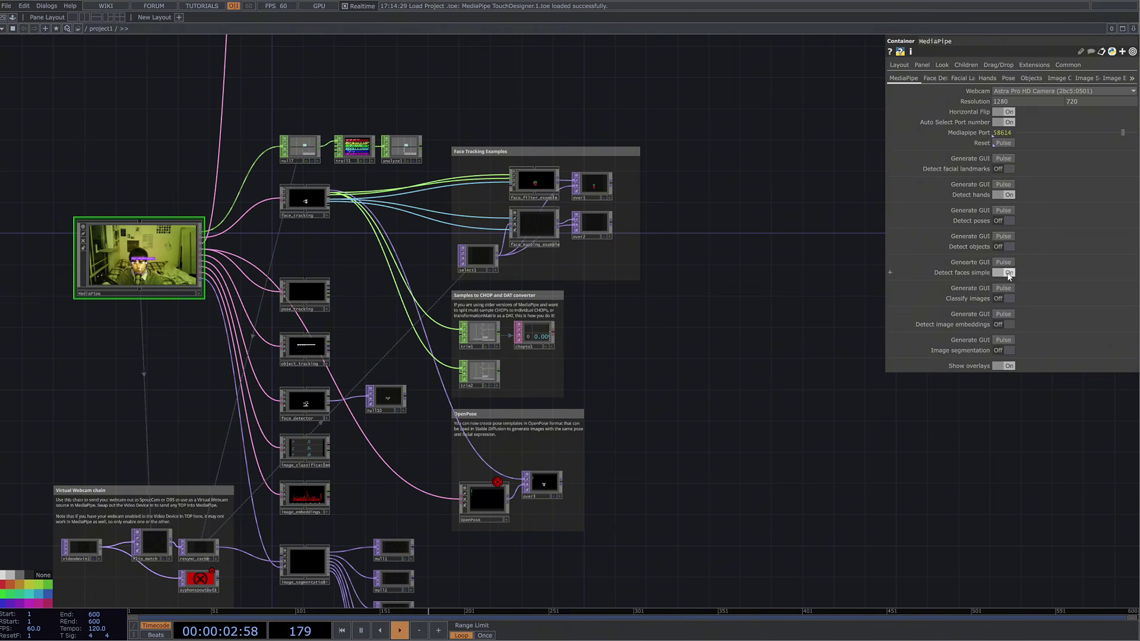
Turn off Detect faces simple on the MediaPipe container and double its resolution to 2560 by 1440
{"action": "left_click", "coordinate": [1006, 272]}
{"action": "left_click_drag", "start_coordinate": [817, 209], "coordinate": [814, 213]}
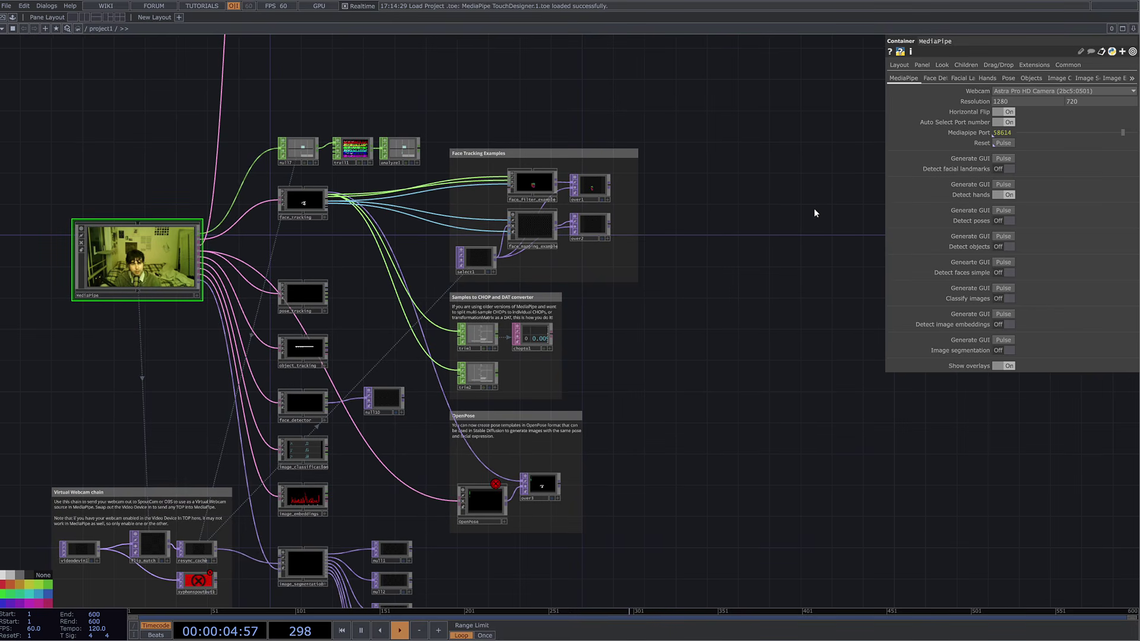
{"action": "left_click", "coordinate": [1024, 92]}
{"action": "left_click", "coordinate": [1013, 101]}
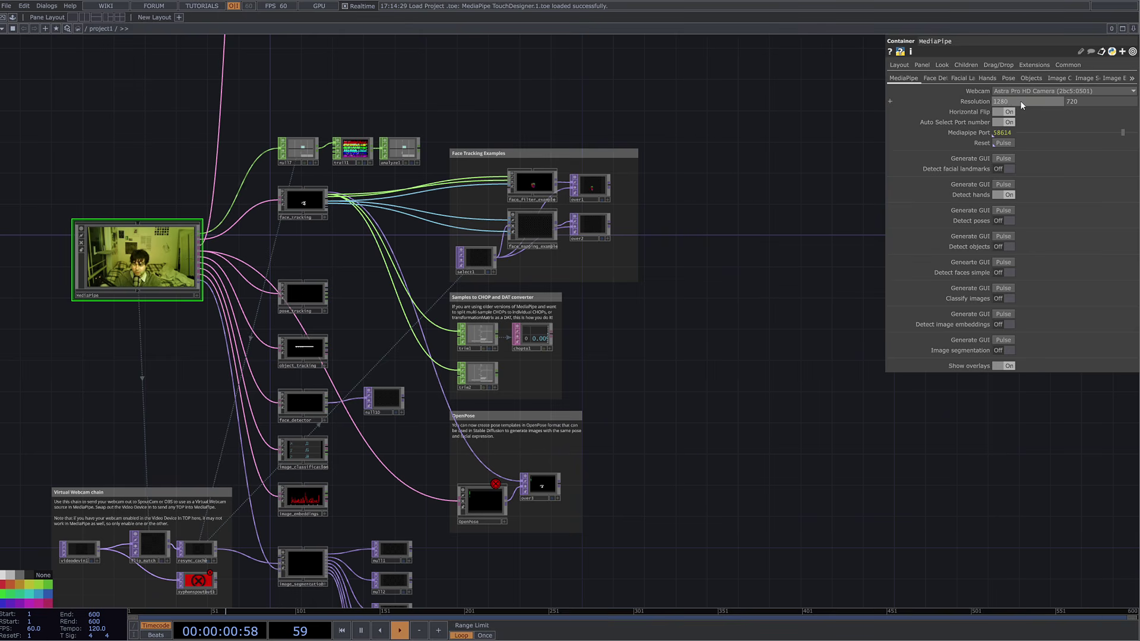
{"action": "type", "text": "*2"}
{"action": "key", "text": "Return"}
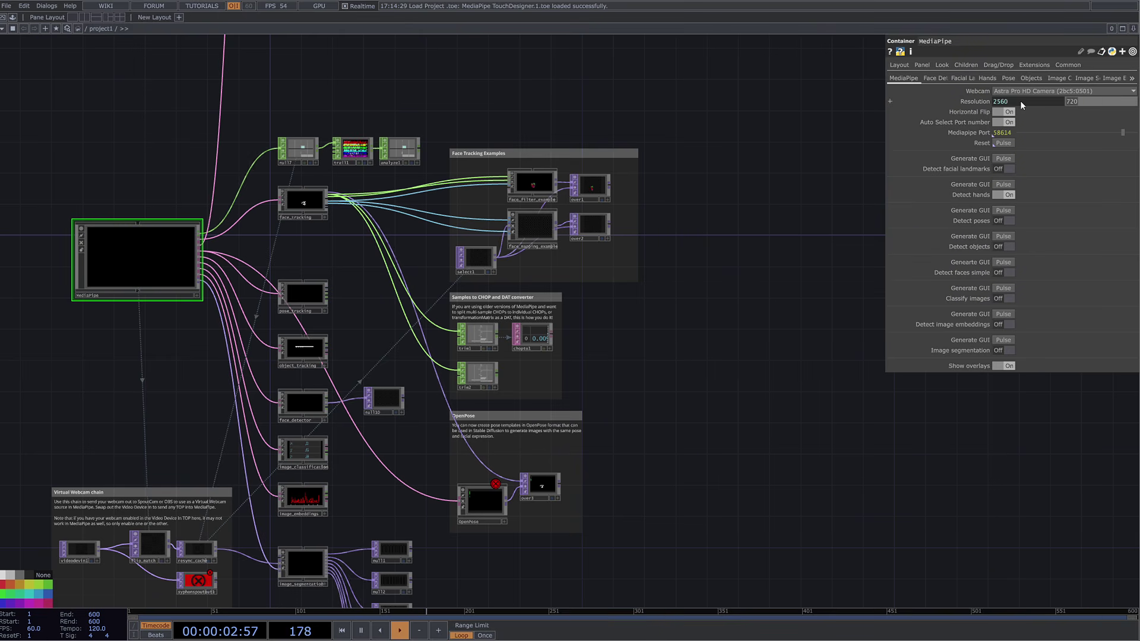
{"action": "type", "text": "2"}
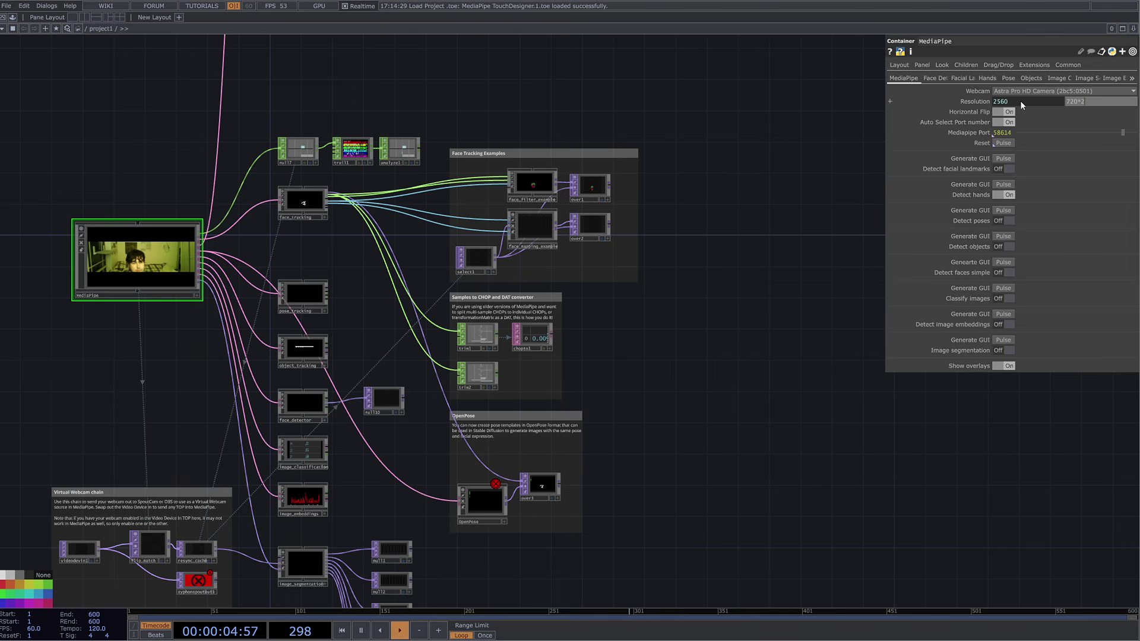
{"action": "key", "text": "Return"}
Examine the hand_tracking2 container above the network and its output connectors
{"action": "left_click_drag", "start_coordinate": [792, 137], "coordinate": [765, 181]}
{"action": "mouse_move", "coordinate": [815, 116]}
{"action": "left_mouse_down"}
{"action": "mouse_move", "coordinate": [768, 305]}
{"action": "mouse_move", "coordinate": [729, 391]}
{"action": "left_mouse_up"}
{"action": "scroll", "coordinate": [716, 320], "scroll_direction": "down", "scroll_amount": 1}
{"action": "left_click_drag", "start_coordinate": [645, 214], "coordinate": [675, 385]}
{"action": "scroll", "coordinate": [355, 289], "scroll_direction": "up", "scroll_amount": 2}
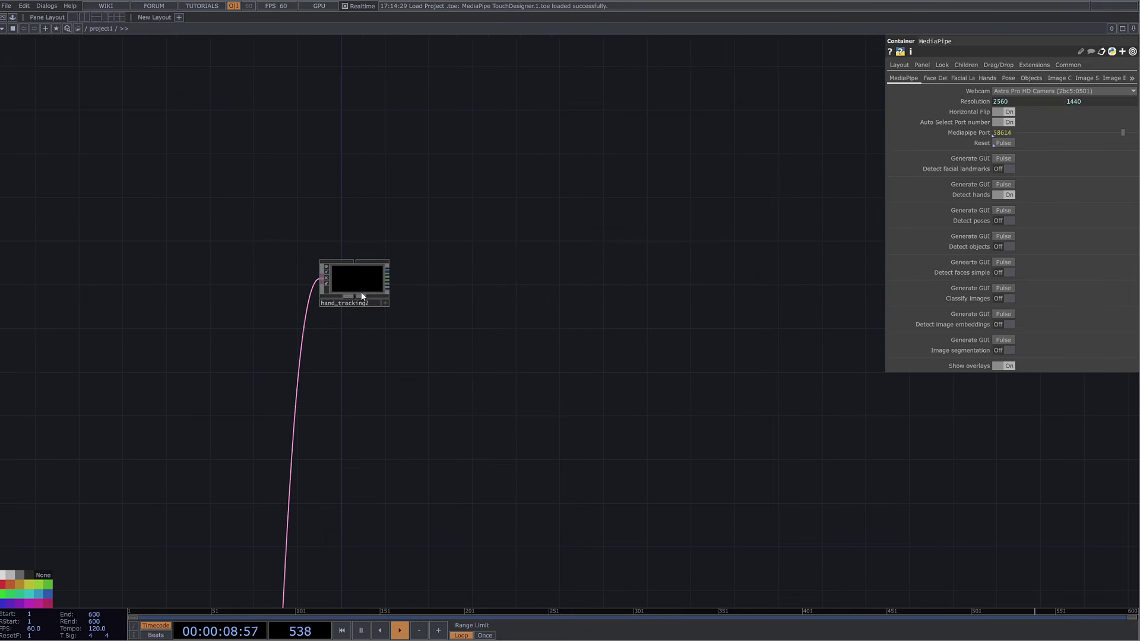
{"action": "scroll", "coordinate": [402, 288], "scroll_direction": "up", "scroll_amount": 2}
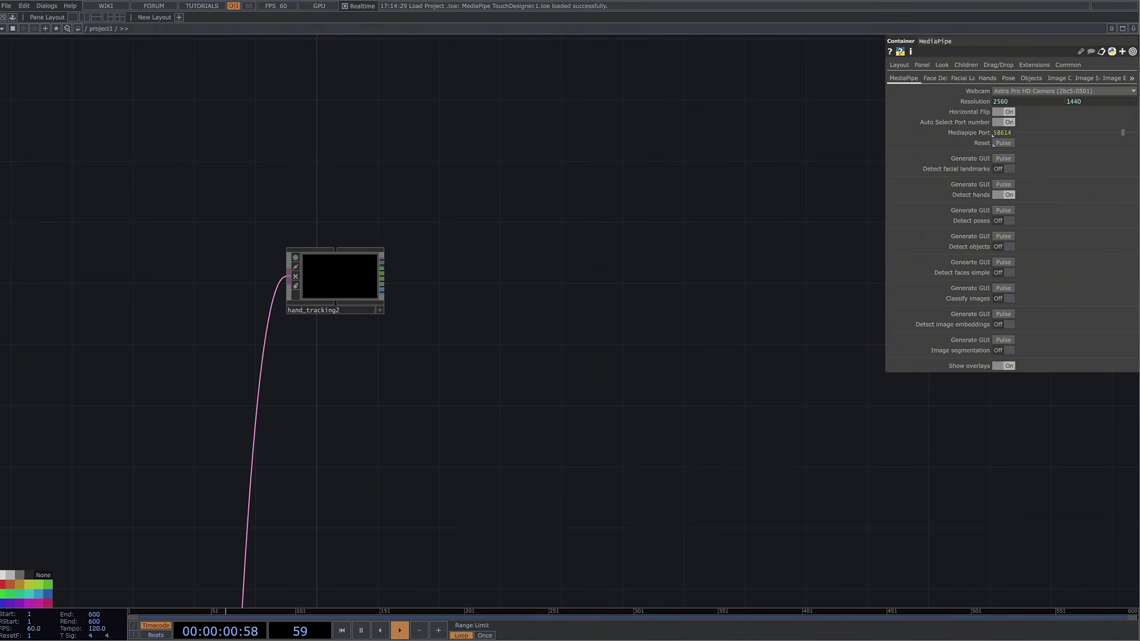
{"action": "left_click_drag", "start_coordinate": [509, 156], "coordinate": [440, 288]}
{"action": "scroll", "coordinate": [335, 387], "scroll_direction": "up", "scroll_amount": 2}
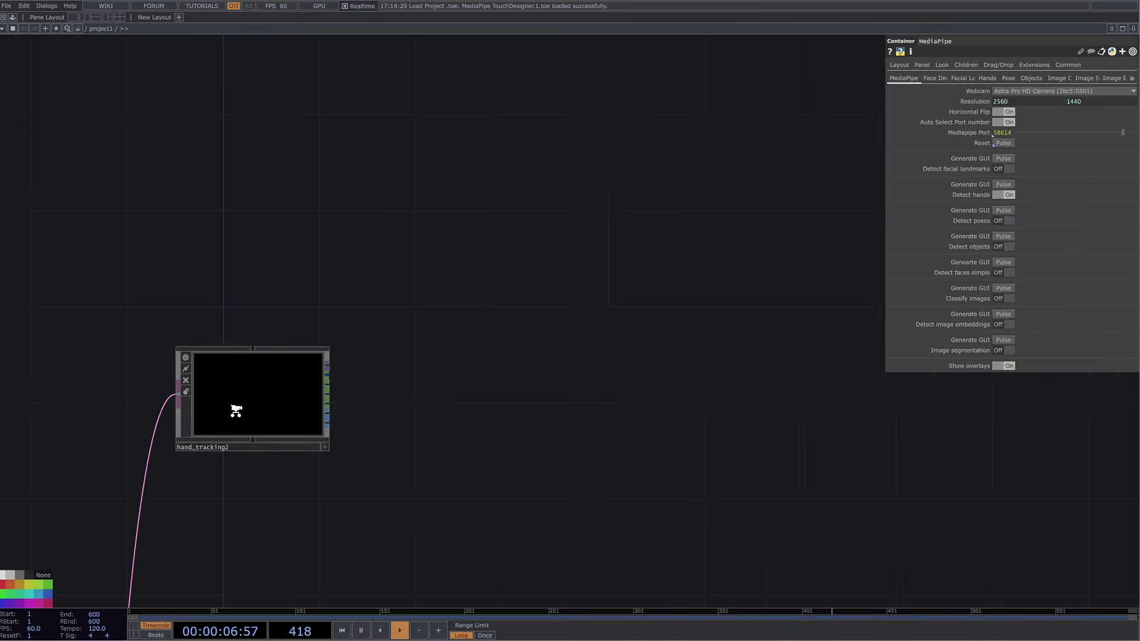
{"action": "scroll", "coordinate": [220, 407], "scroll_direction": "up", "scroll_amount": 3}
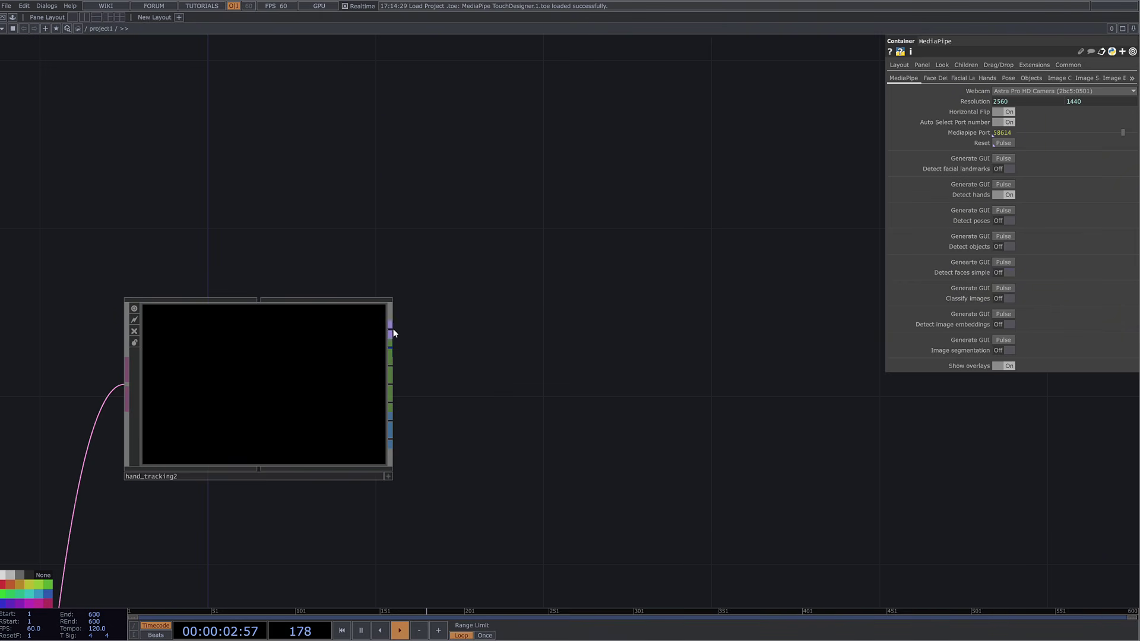
Return to the MediaPipe container and toggle its viewer, leaving it switched off
{"action": "scroll", "coordinate": [456, 385], "scroll_direction": "down", "scroll_amount": 3}
{"action": "scroll", "coordinate": [509, 399], "scroll_direction": "down", "scroll_amount": 5}
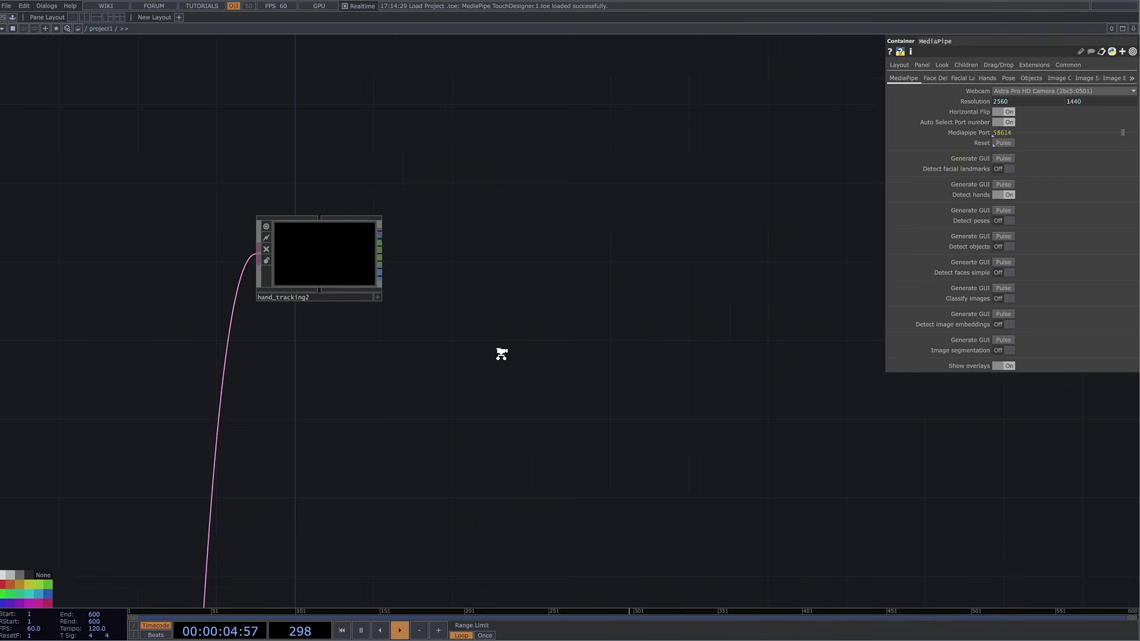
{"action": "left_click_drag", "start_coordinate": [455, 402], "coordinate": [398, 308]}
{"action": "scroll", "coordinate": [398, 308], "scroll_direction": "down", "scroll_amount": 3}
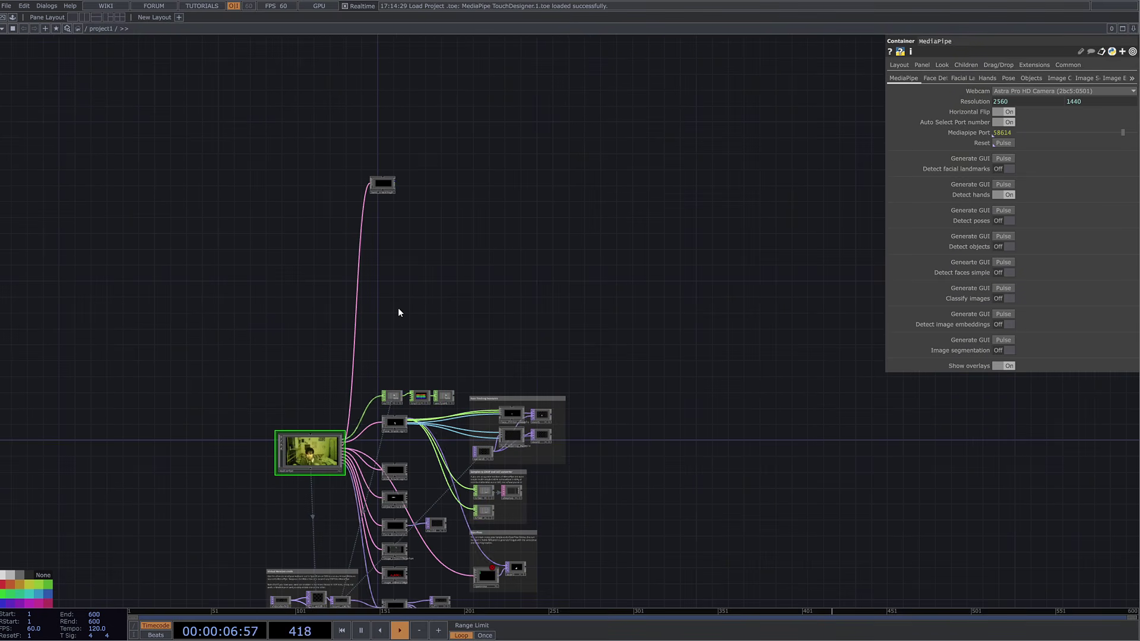
{"action": "scroll", "coordinate": [409, 524], "scroll_direction": "up", "scroll_amount": 4}
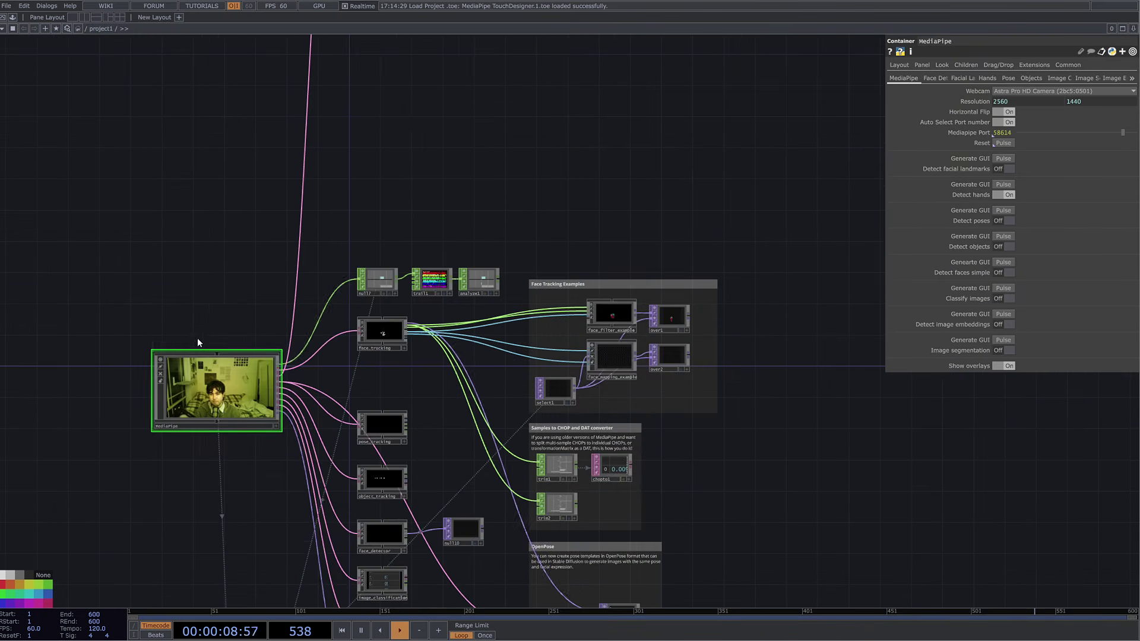
{"action": "scroll", "coordinate": [293, 481], "scroll_direction": "up", "scroll_amount": 1}
{"action": "scroll", "coordinate": [293, 480], "scroll_direction": "up", "scroll_amount": 2}
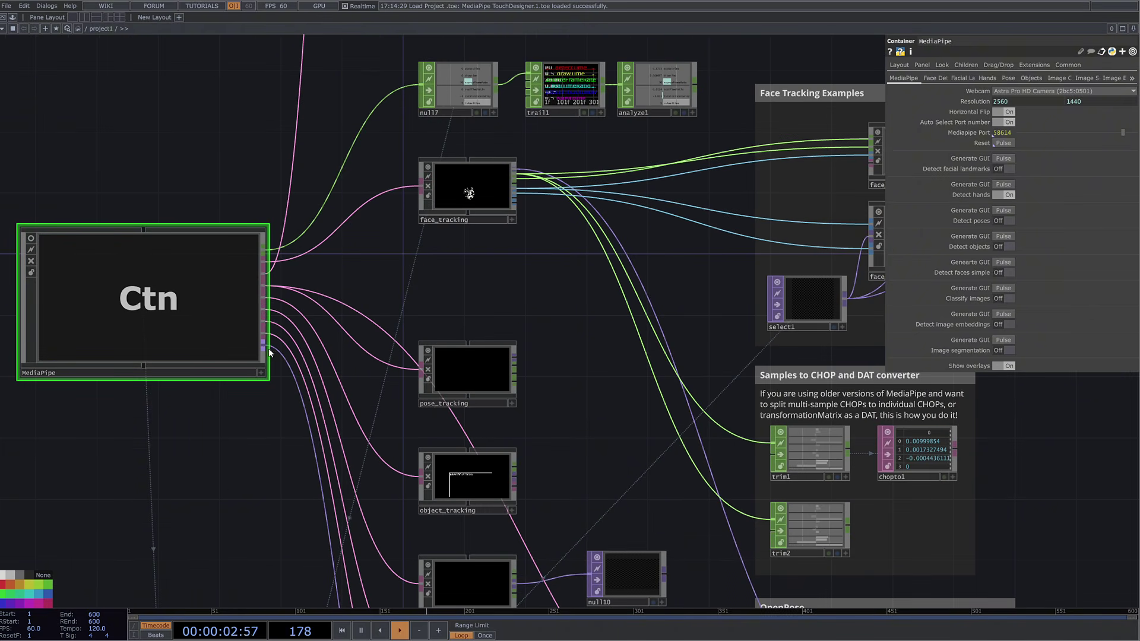
{"action": "scroll", "coordinate": [234, 395], "scroll_direction": "down", "scroll_amount": 3}
{"action": "key", "text": "Tab"}
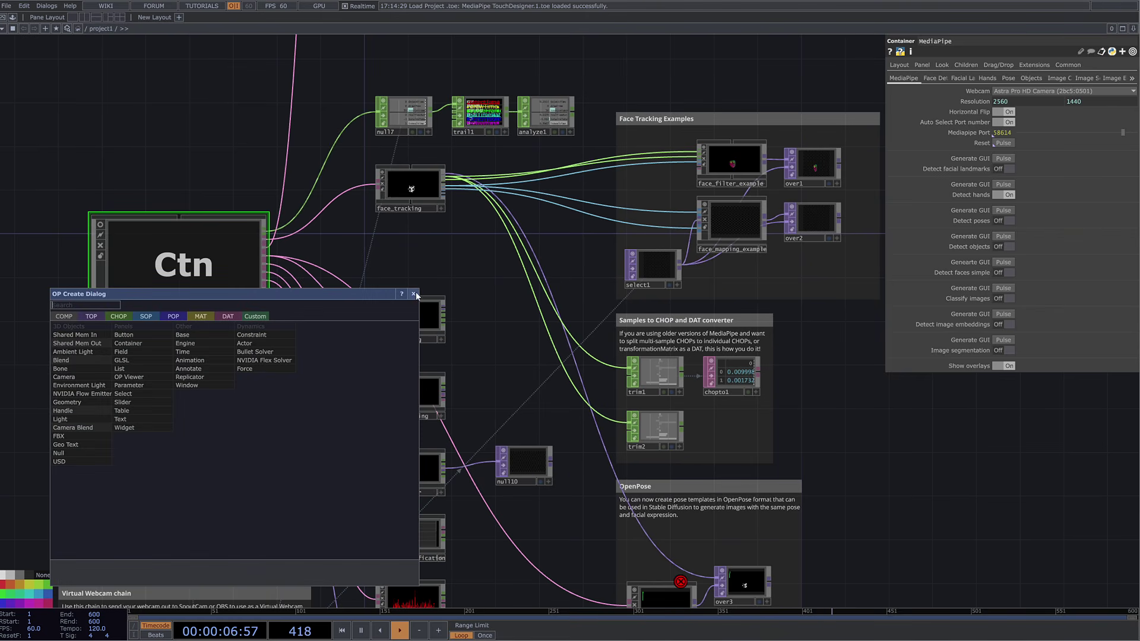
{"action": "key", "text": "Escape"}
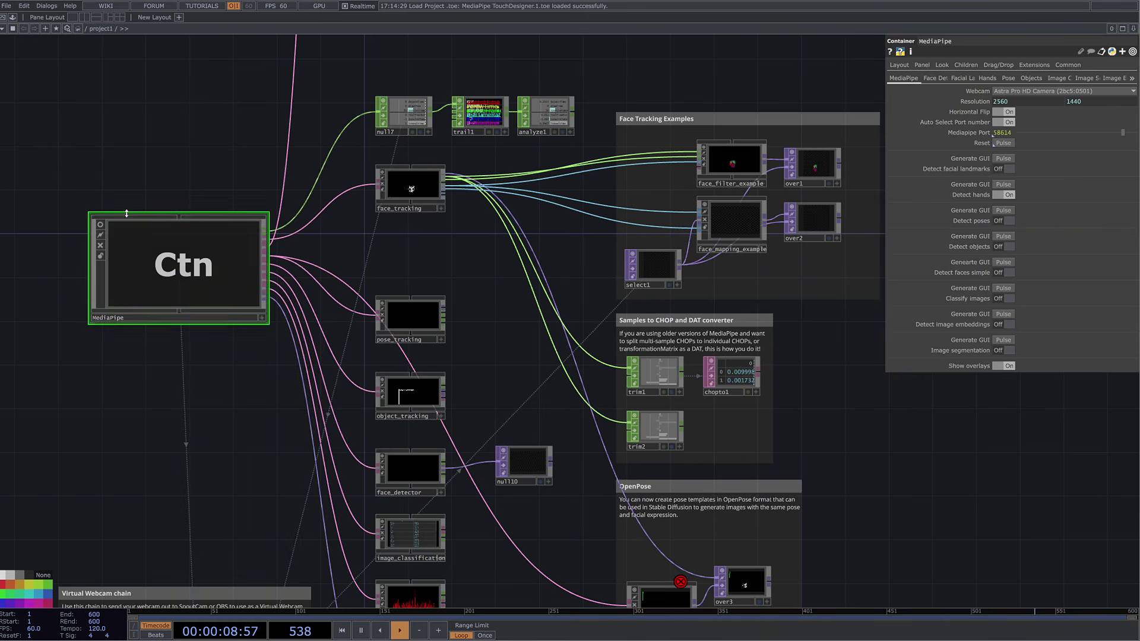
{"action": "left_click", "coordinate": [101, 226]}
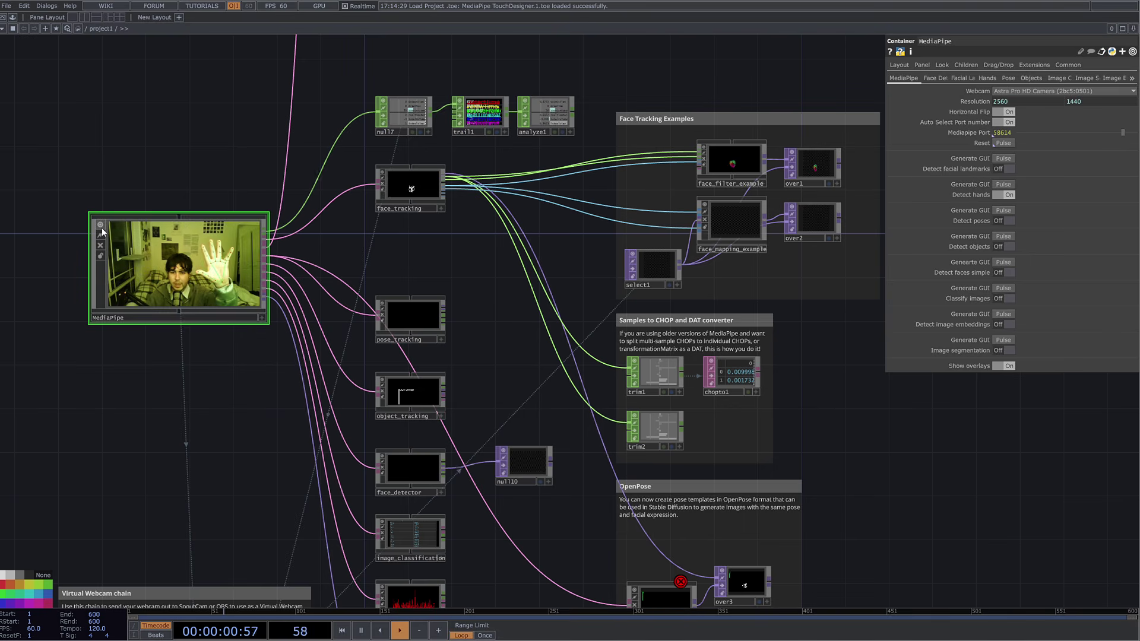
{"action": "left_click", "coordinate": [102, 228]}
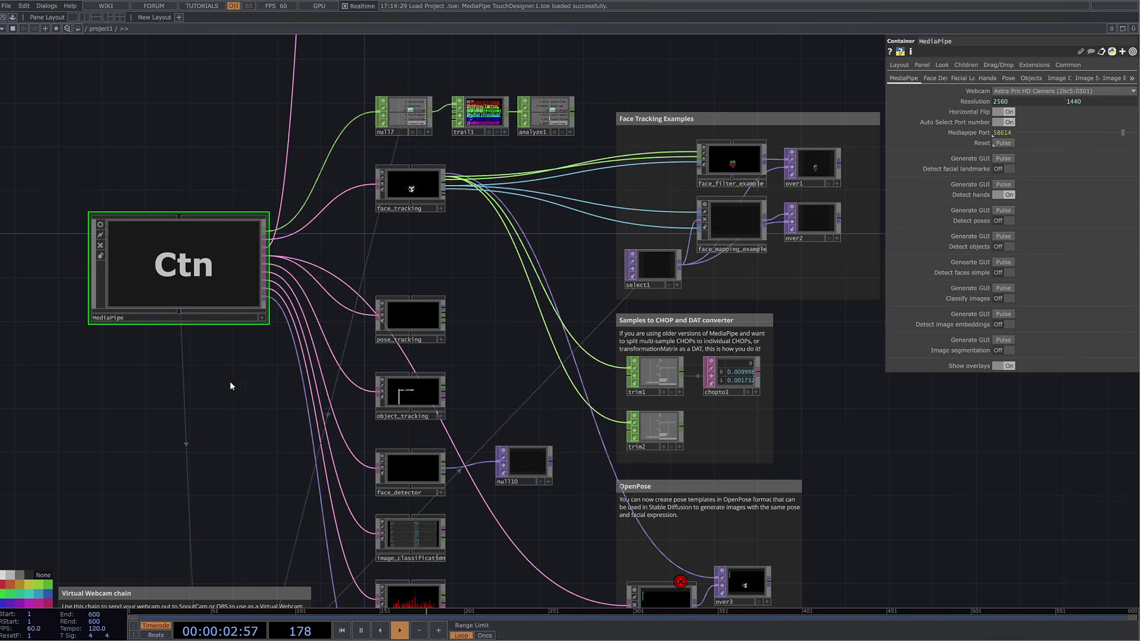
Move the MediaPipe container away from the tracking containers and insert a Null TOP into its video output wire
{"action": "left_click_drag", "start_coordinate": [270, 322], "coordinate": [183, 285]}
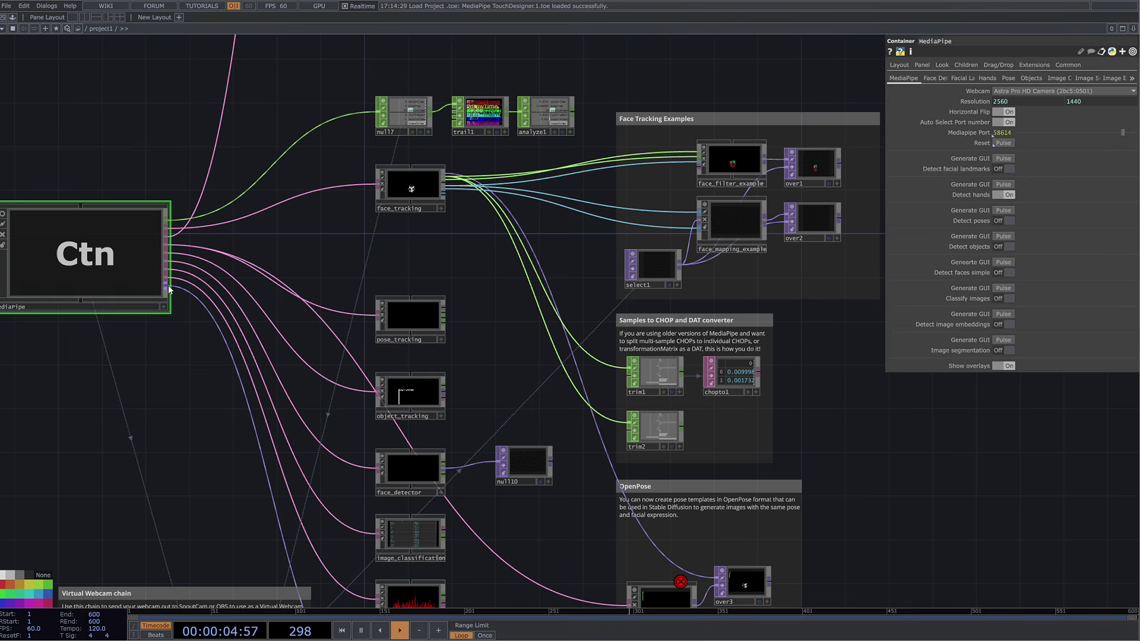
{"action": "scroll", "coordinate": [177, 289], "scroll_direction": "up", "scroll_amount": 5}
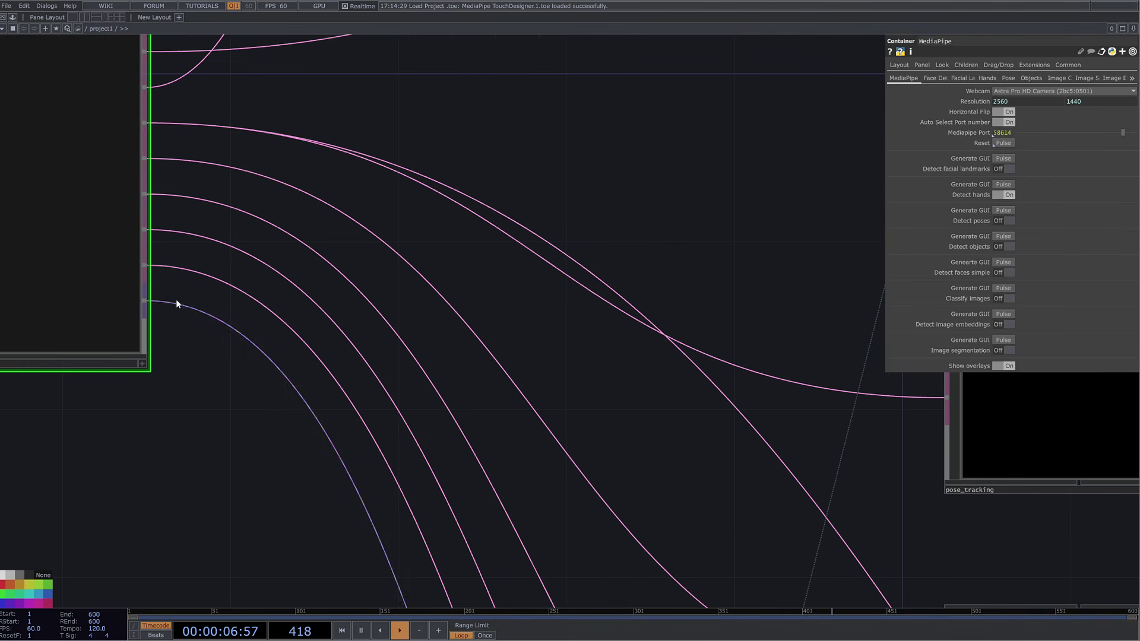
{"action": "right_click", "coordinate": [172, 303]}
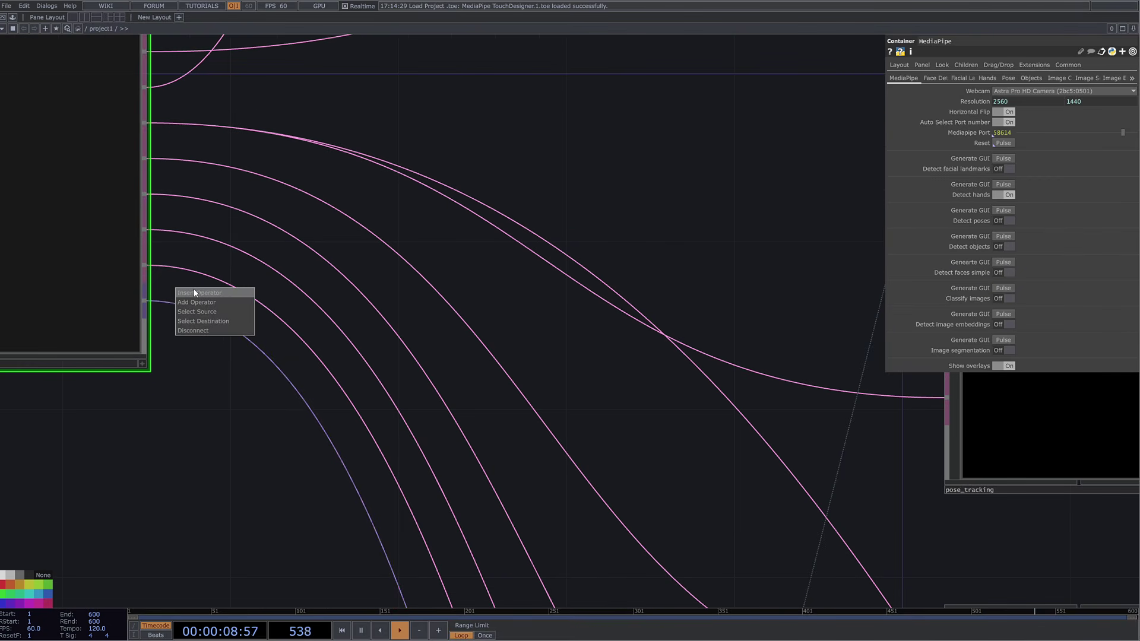
{"action": "left_click", "coordinate": [194, 290]}
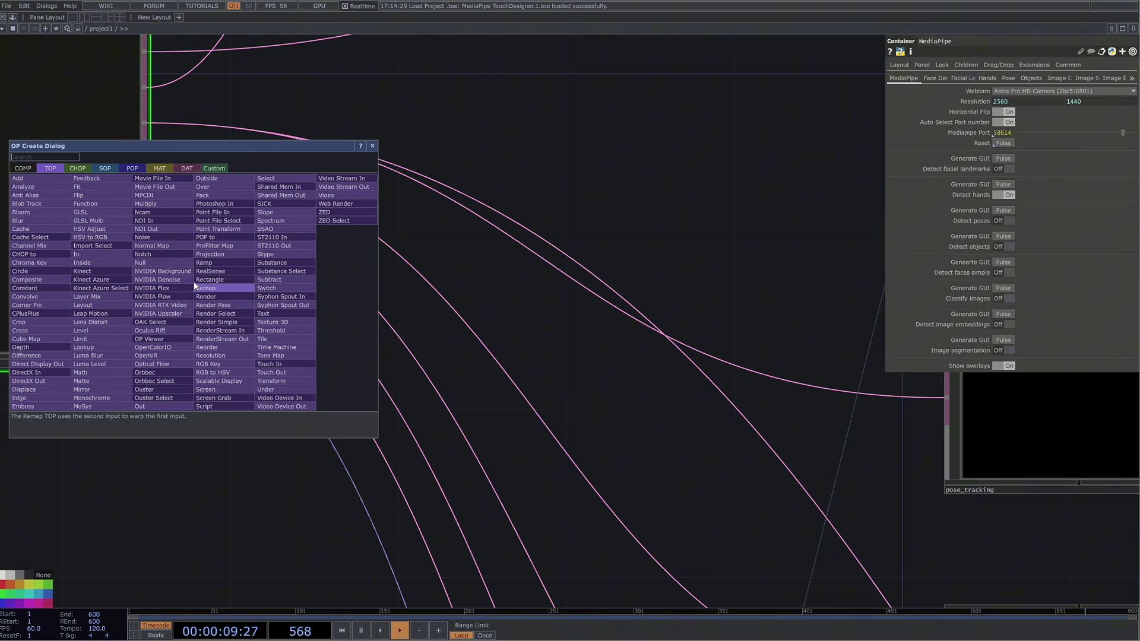
{"action": "left_click", "coordinate": [163, 263]}
{"action": "left_click", "coordinate": [303, 517]}
{"action": "scroll", "coordinate": [445, 267], "scroll_direction": "down", "scroll_amount": 8}
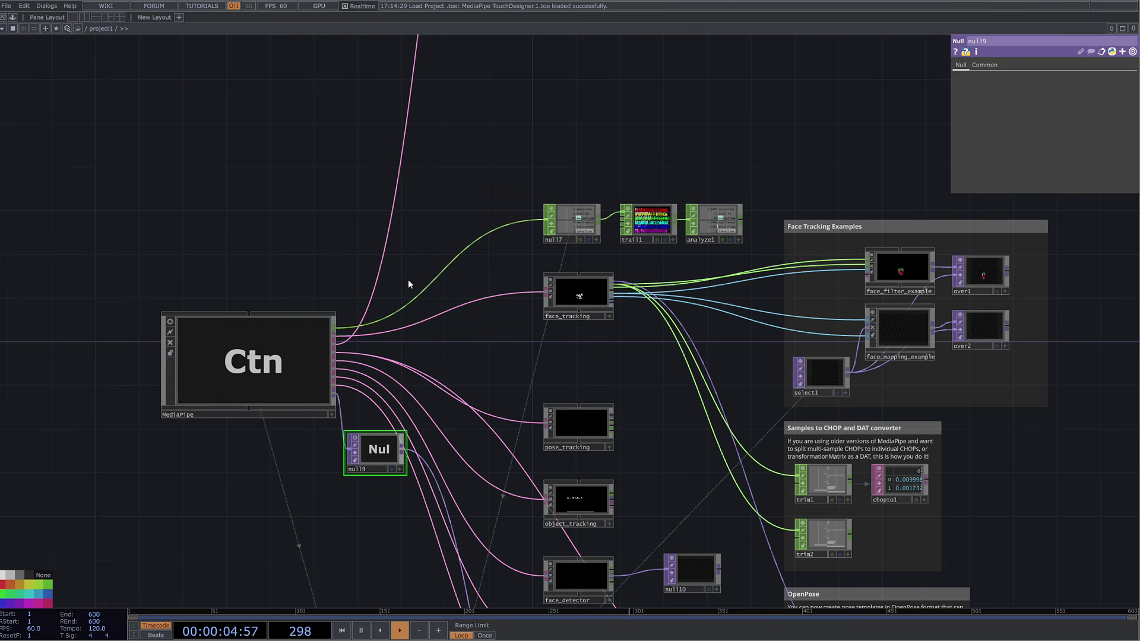
Create a Select TOP below the new Null and set its TOP source to null9
{"action": "left_click_drag", "start_coordinate": [364, 550], "coordinate": [364, 466]}
{"action": "key", "text": "Tab"}
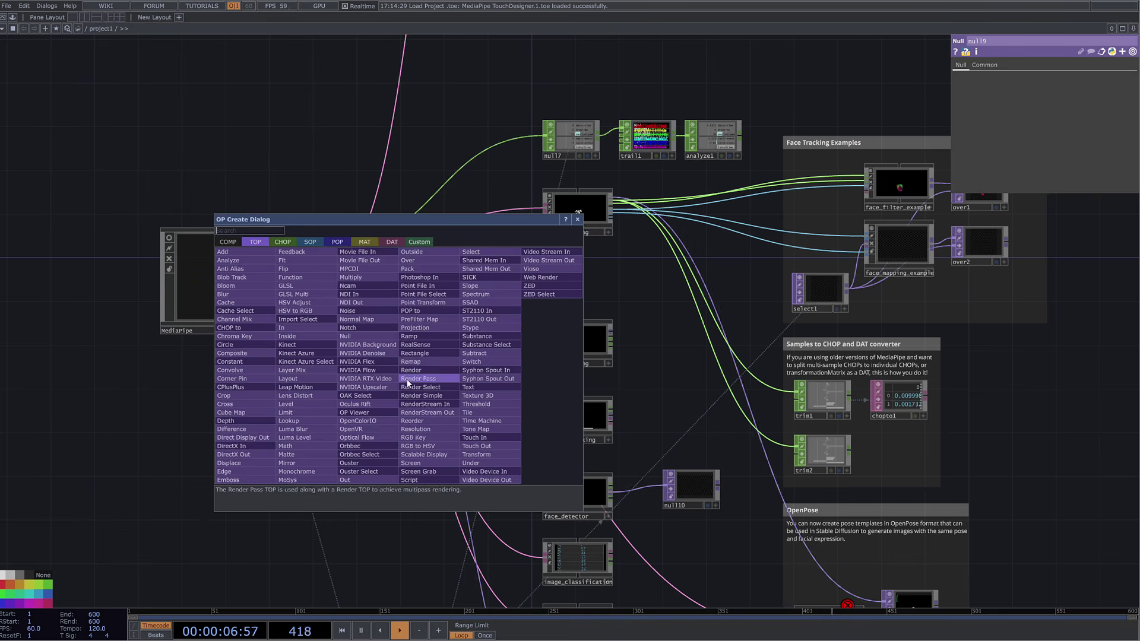
{"action": "type", "text": "se"}
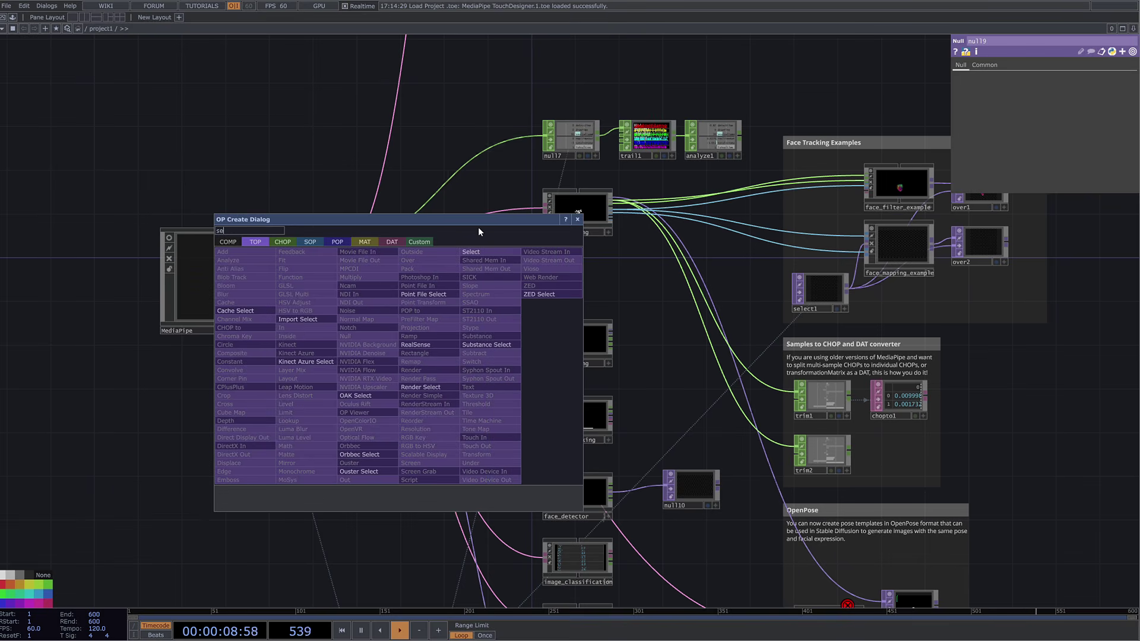
{"action": "left_click", "coordinate": [480, 252]}
{"action": "left_click", "coordinate": [322, 435]}
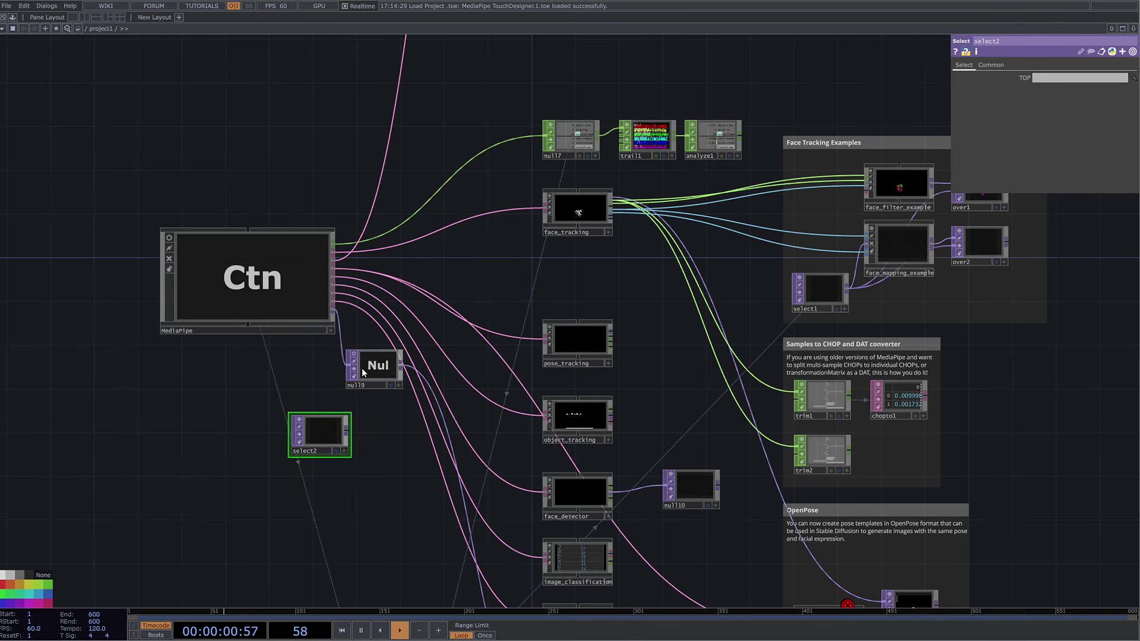
{"action": "left_click_drag", "start_coordinate": [374, 369], "coordinate": [340, 438]}
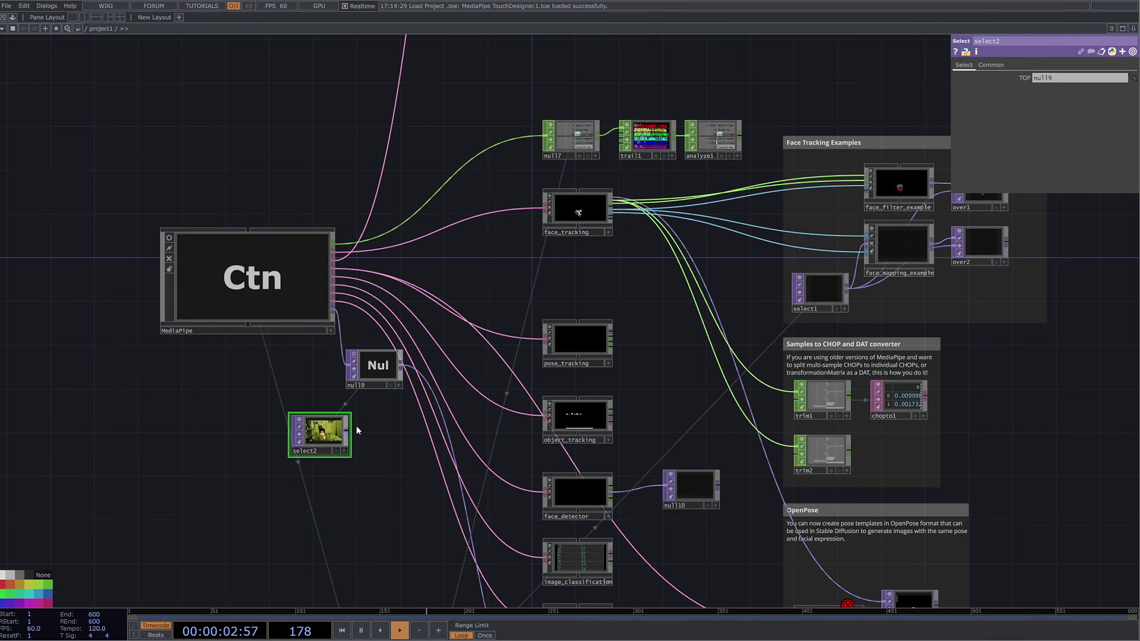
Move the Select TOP up out of the main network to sit directly beneath hand_tracking2
{"action": "scroll", "coordinate": [356, 427], "scroll_direction": "up", "scroll_amount": 5}
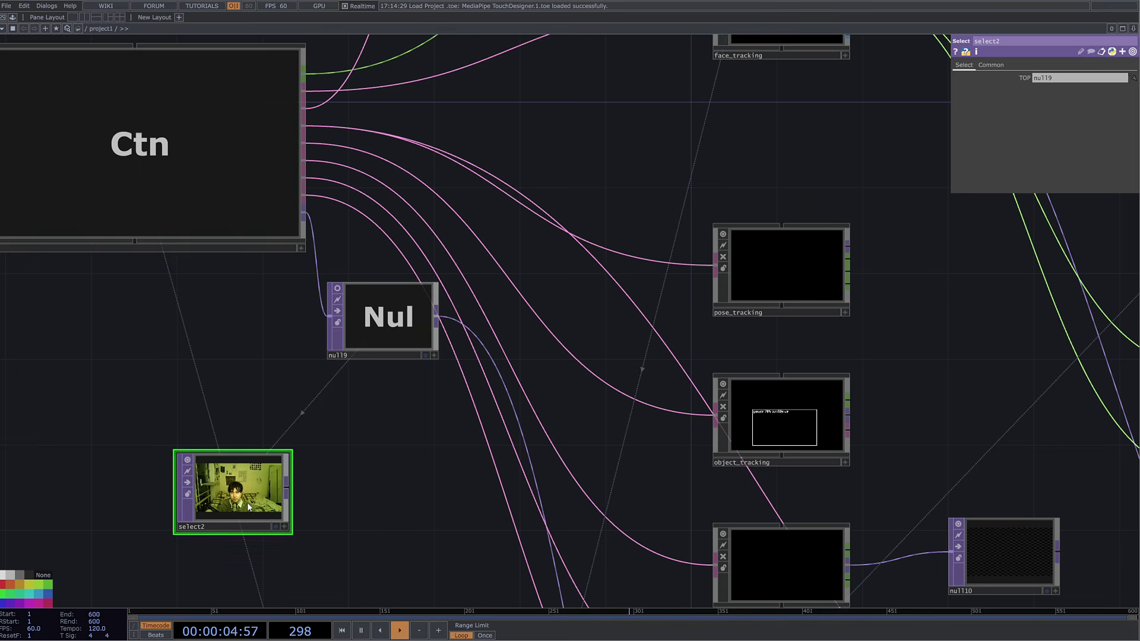
{"action": "left_click_drag", "start_coordinate": [365, 346], "coordinate": [364, 326]}
{"action": "scroll", "coordinate": [241, 503], "scroll_direction": "down", "scroll_amount": 1}
{"action": "scroll", "coordinate": [241, 502], "scroll_direction": "down", "scroll_amount": 7}
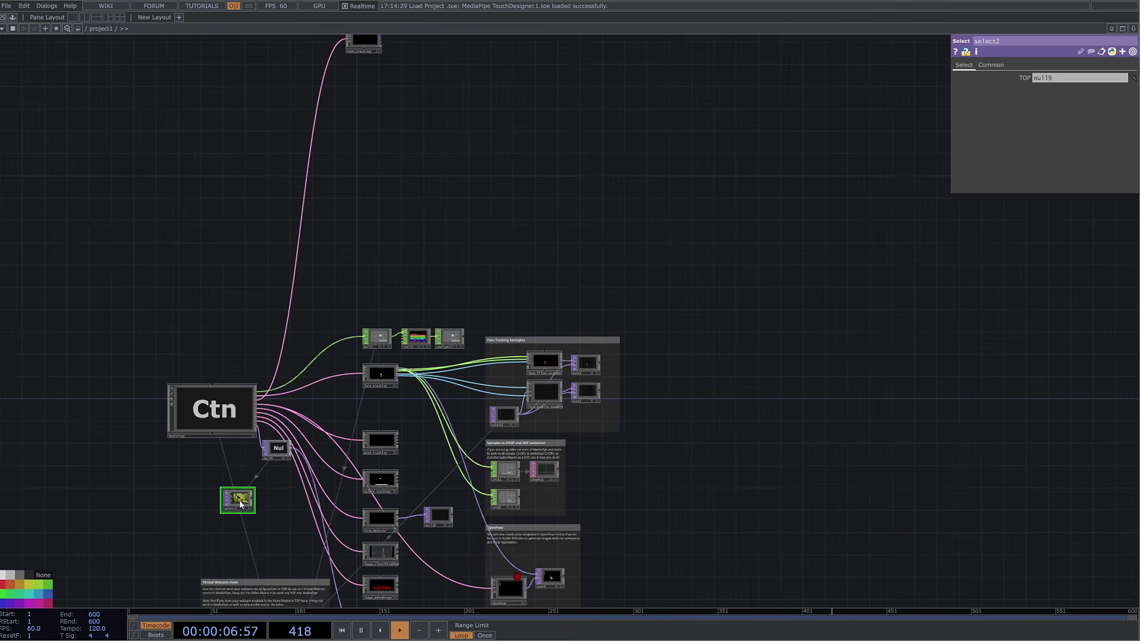
{"action": "left_click_drag", "start_coordinate": [241, 502], "coordinate": [326, 180]}
{"action": "left_click_drag", "start_coordinate": [357, 242], "coordinate": [289, 542]}
{"action": "left_click_drag", "start_coordinate": [254, 477], "coordinate": [299, 377]}
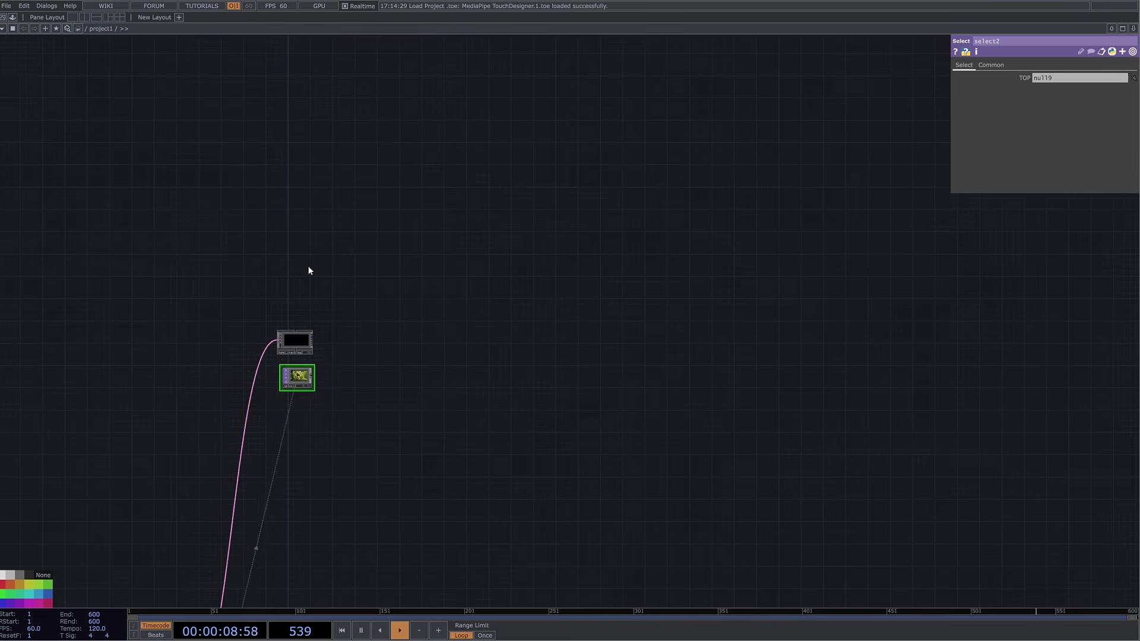
Rename the Select TOP beneath hand_tracking2 as video_in
{"action": "scroll", "coordinate": [314, 285], "scroll_direction": "up", "scroll_amount": 6}
{"action": "left_click_drag", "start_coordinate": [316, 294], "coordinate": [317, 152]}
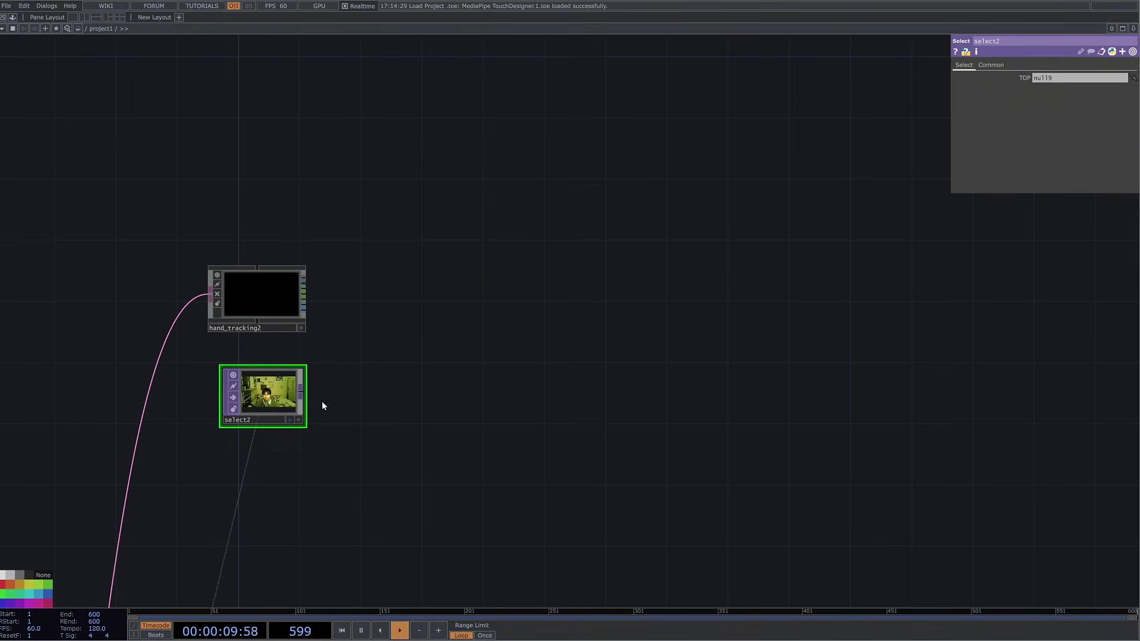
{"action": "left_click", "coordinate": [256, 422]}
{"action": "type", "text": "video_in"}
{"action": "key", "text": "Return"}
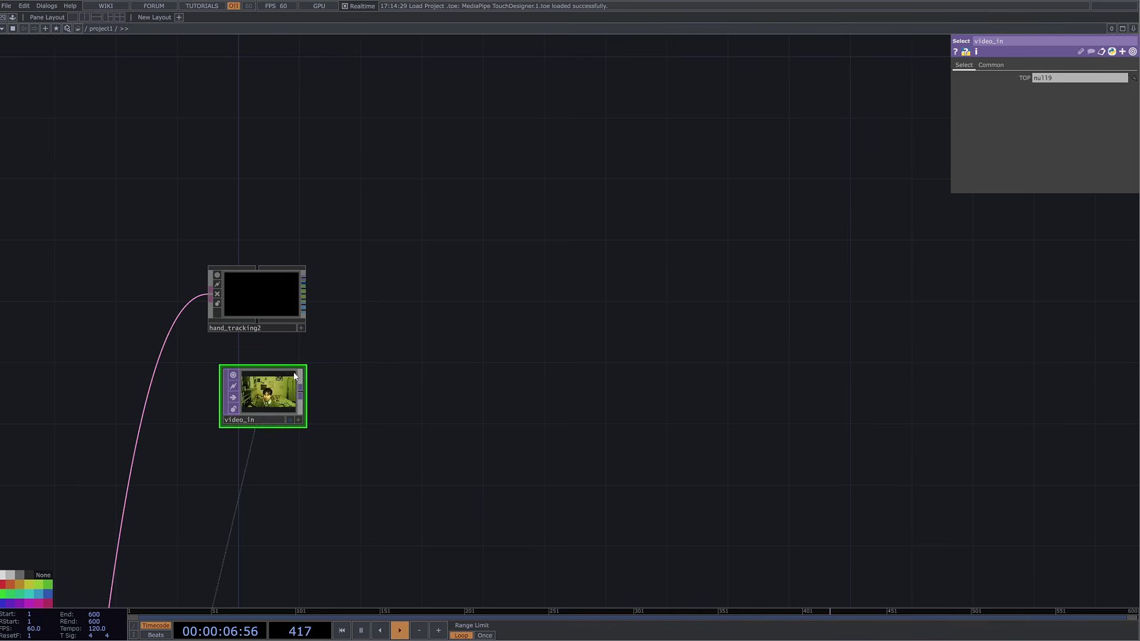
Connect a Null CHOP to the first CHOP output of hand_tracking2 and inspect its hand landmark channels
{"action": "scroll", "coordinate": [453, 409], "scroll_direction": "up", "scroll_amount": 2}
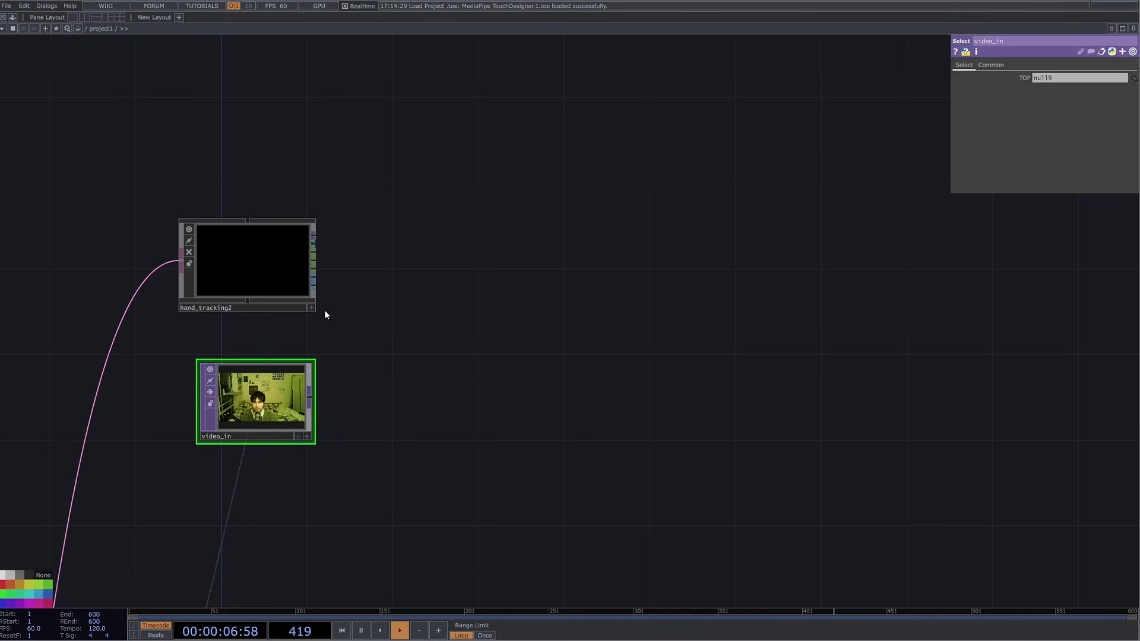
{"action": "scroll", "coordinate": [496, 278], "scroll_direction": "down", "scroll_amount": 3}
{"action": "left_click_drag", "start_coordinate": [478, 279], "coordinate": [380, 285]}
{"action": "scroll", "coordinate": [366, 278], "scroll_direction": "up", "scroll_amount": 3}
{"action": "scroll", "coordinate": [372, 280], "scroll_direction": "up", "scroll_amount": 3}
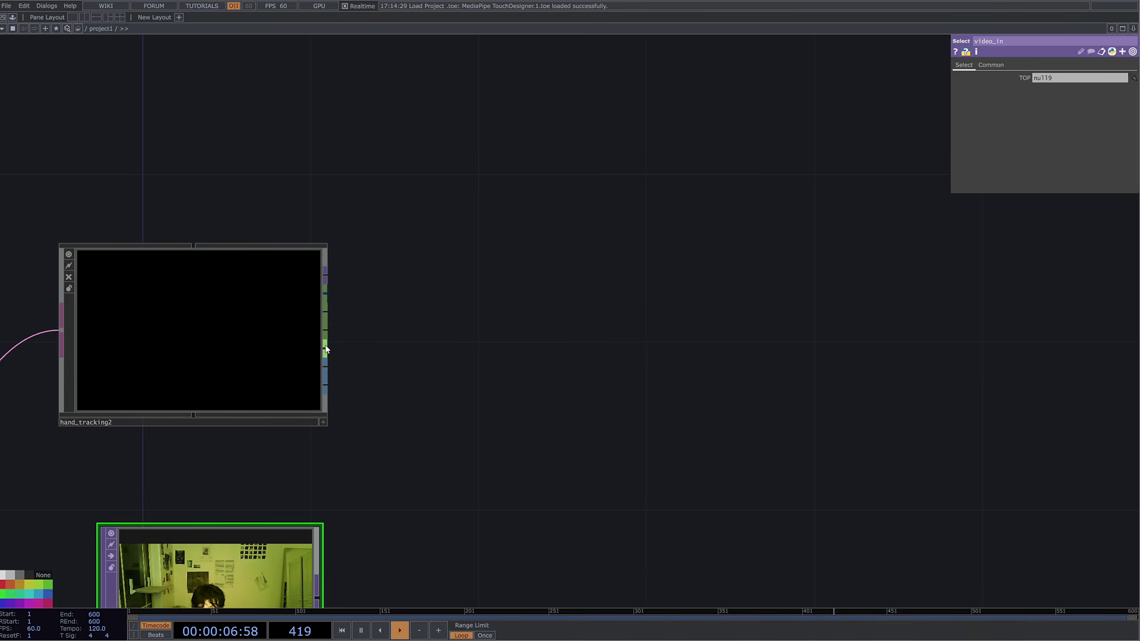
{"action": "right_click", "coordinate": [326, 298]}
{"action": "type", "text": "nu"}
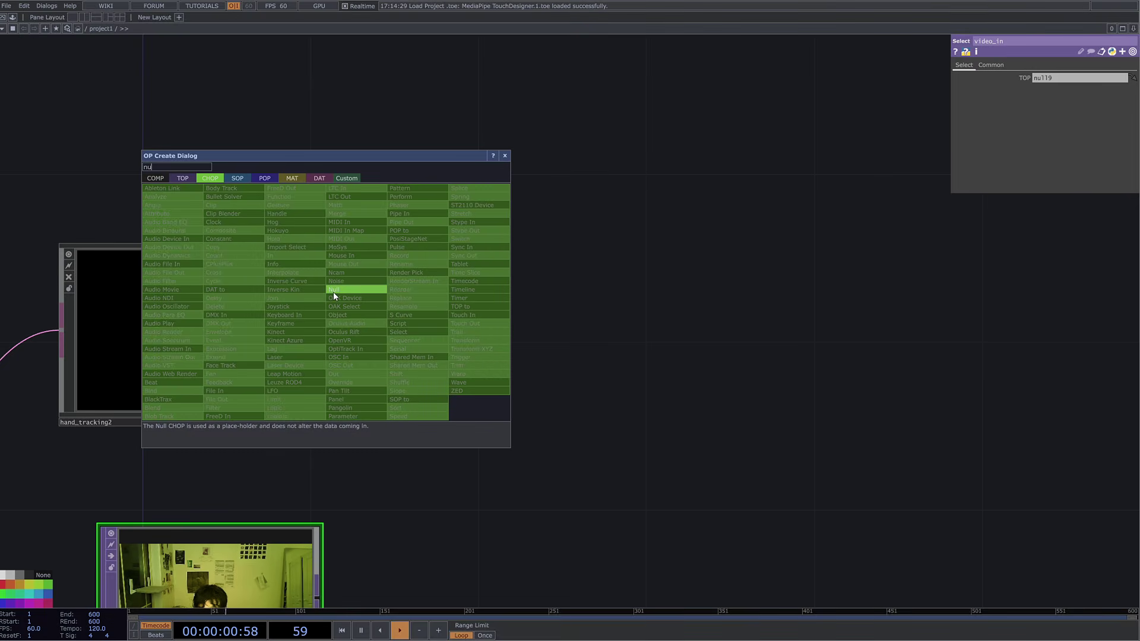
{"action": "left_click", "coordinate": [335, 290]}
{"action": "left_click", "coordinate": [529, 271]}
{"action": "scroll", "coordinate": [537, 270], "scroll_direction": "up", "scroll_amount": 10}
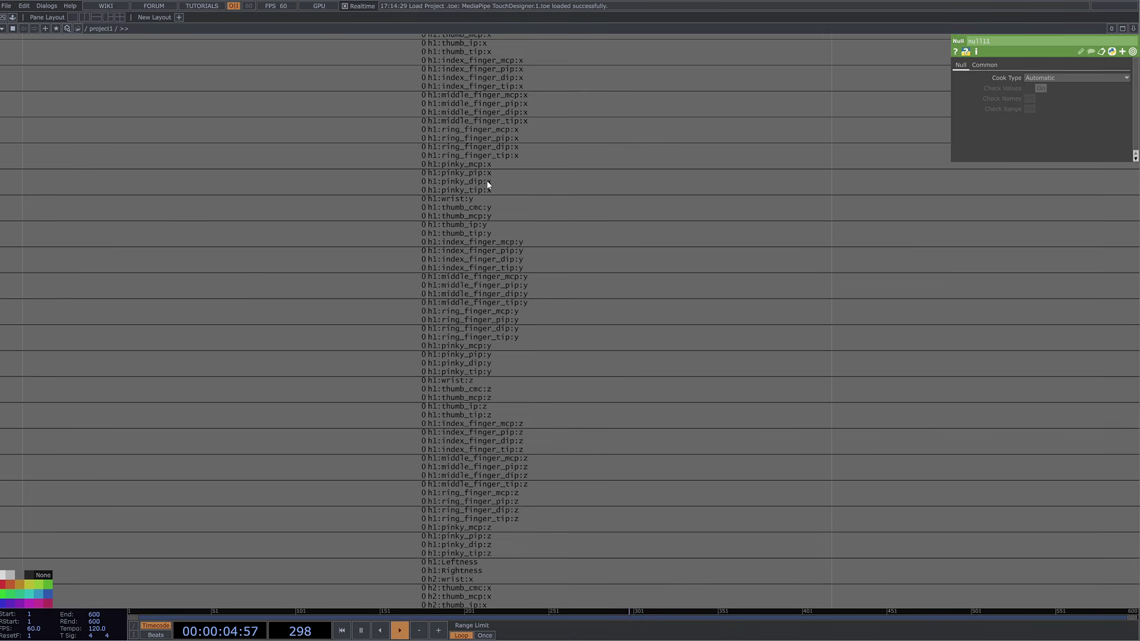
{"action": "scroll", "coordinate": [488, 185], "scroll_direction": "down", "scroll_amount": 10}
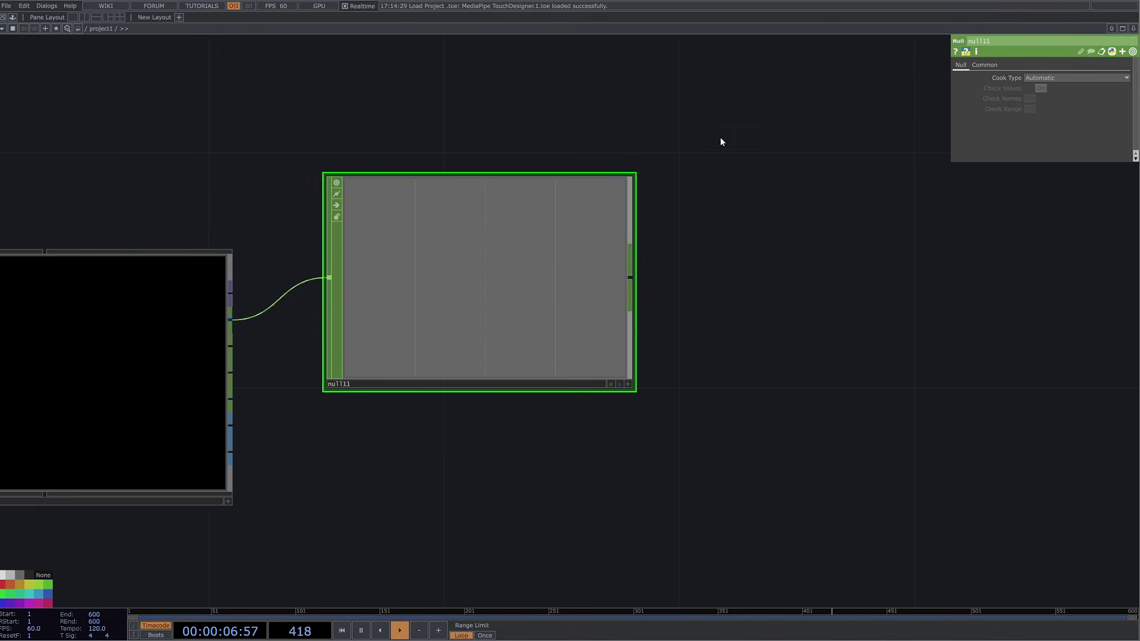
Replace the Null on hand_tracking2's first CHOP output with a Select CHOP connected to that same output
{"action": "key", "text": "Delete"}
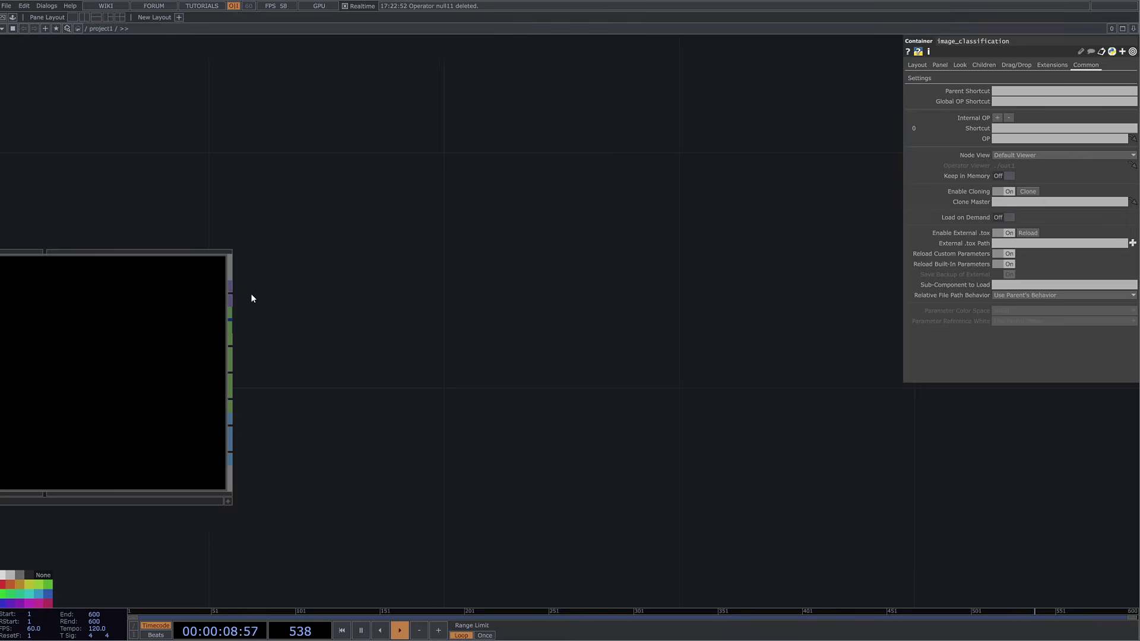
{"action": "right_click", "coordinate": [234, 322]}
{"action": "type", "text": "se"}
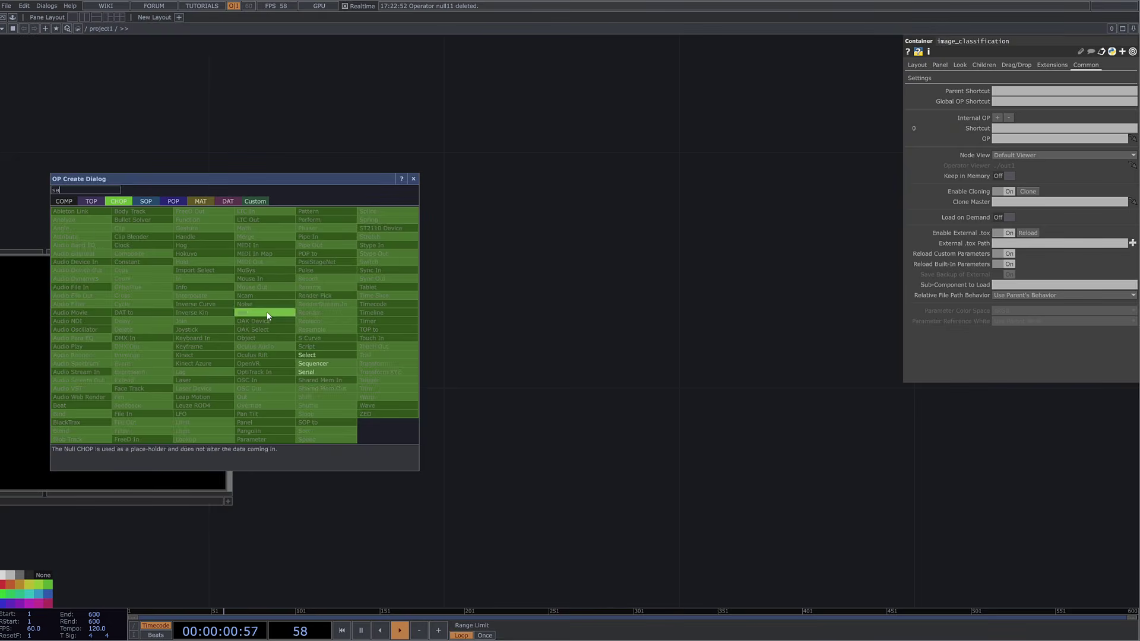
{"action": "key", "text": "Return"}
{"action": "left_click", "coordinate": [599, 283]}
{"action": "scroll", "coordinate": [590, 297], "scroll_direction": "down", "scroll_amount": 2}
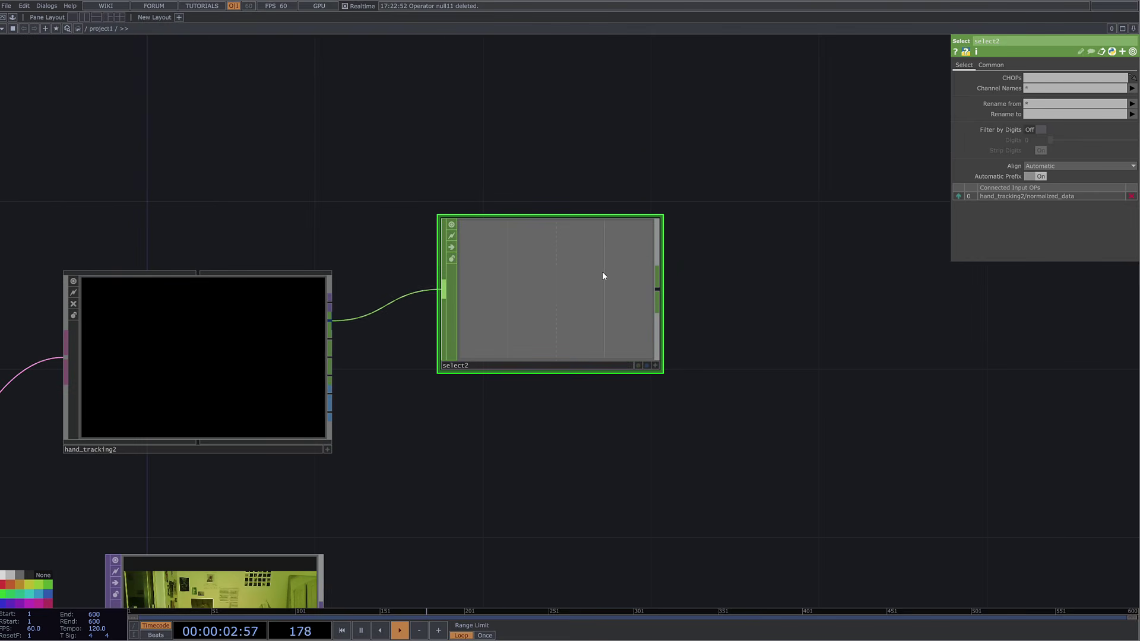
Examine the hand landmark channel names in the Select CHOP to see how h1 and h2 channels are named
{"action": "scroll", "coordinate": [705, 282], "scroll_direction": "up", "scroll_amount": 2}
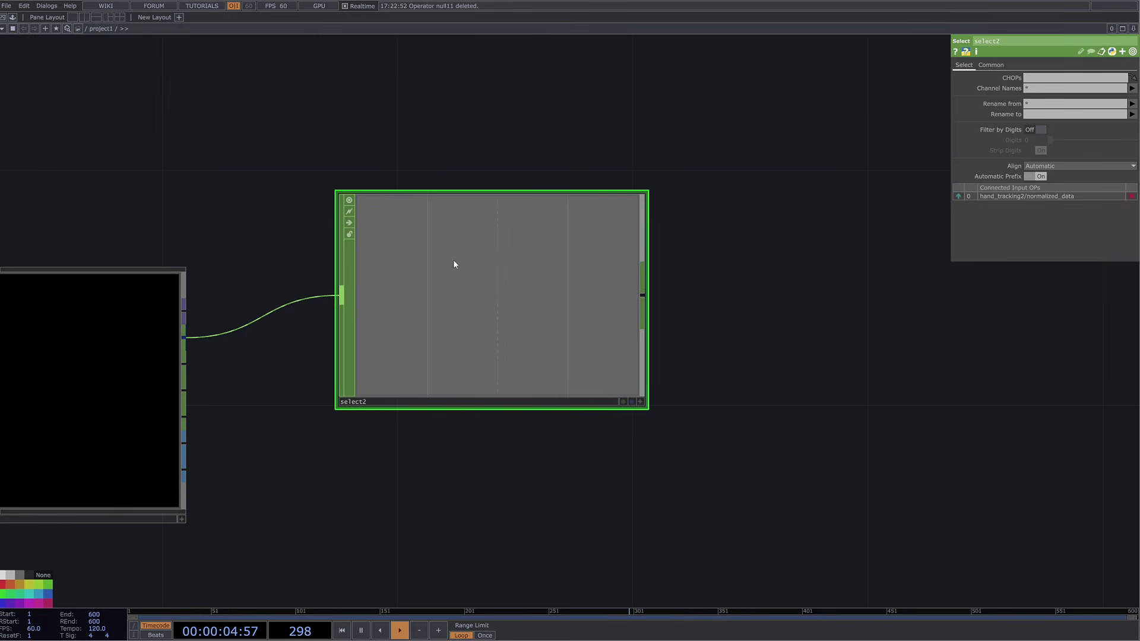
{"action": "scroll", "coordinate": [469, 270], "scroll_direction": "up", "scroll_amount": 3}
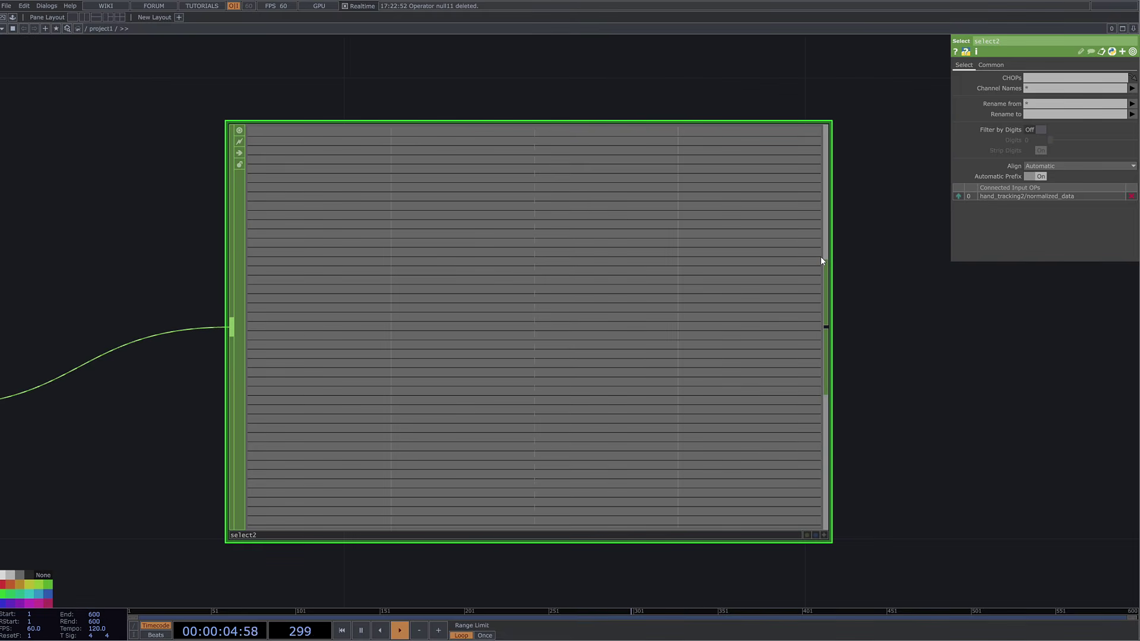
{"action": "scroll", "coordinate": [564, 309], "scroll_direction": "up", "scroll_amount": 2}
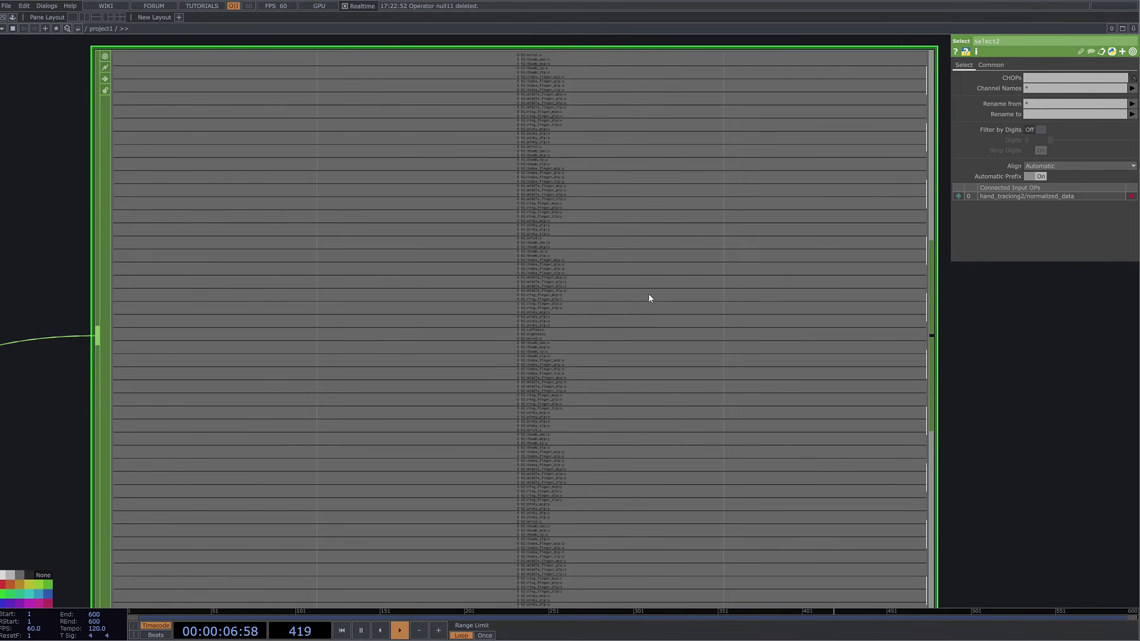
{"action": "scroll", "coordinate": [557, 92], "scroll_direction": "up", "scroll_amount": 2}
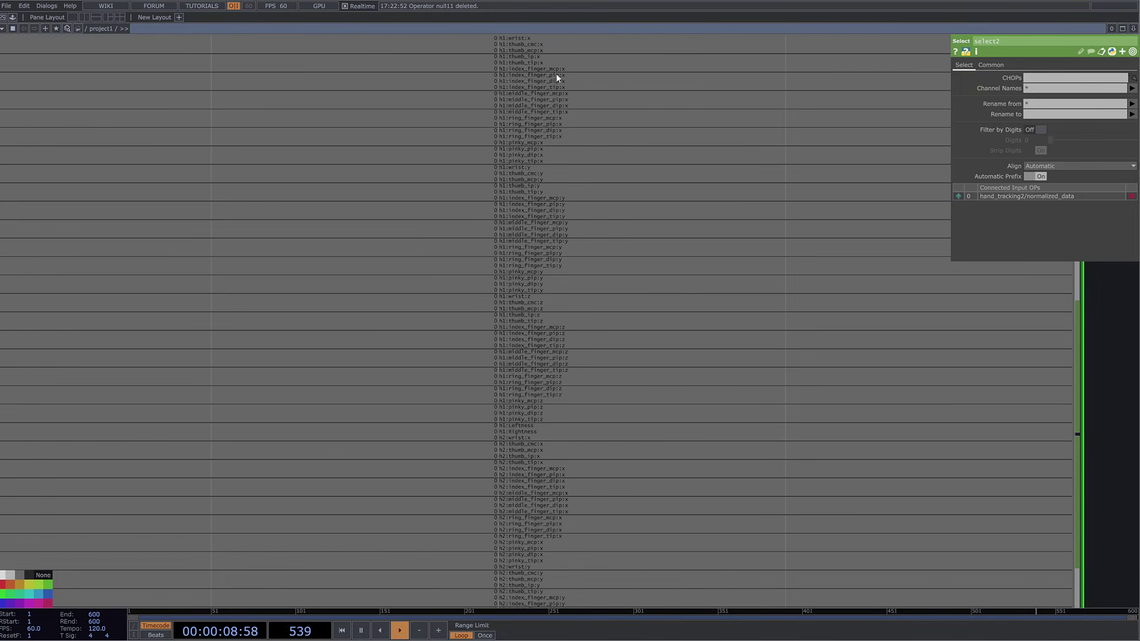
{"action": "scroll", "coordinate": [558, 107], "scroll_direction": "down", "scroll_amount": 3}
{"action": "scroll", "coordinate": [594, 137], "scroll_direction": "up", "scroll_amount": 5}
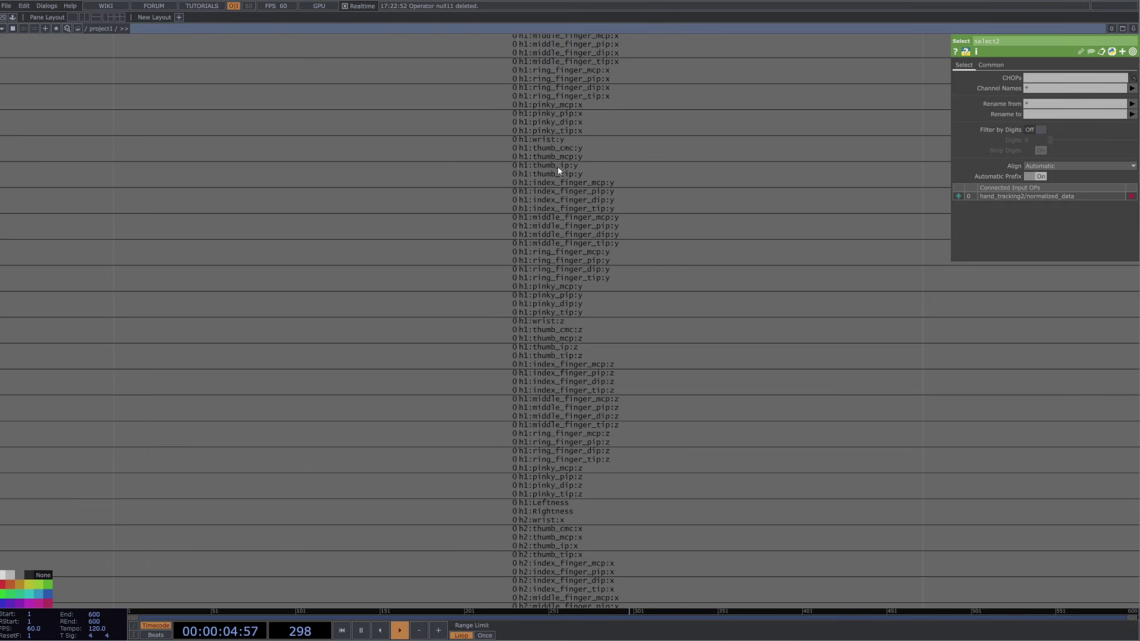
{"action": "scroll", "coordinate": [600, 276], "scroll_direction": "down", "scroll_amount": 1}
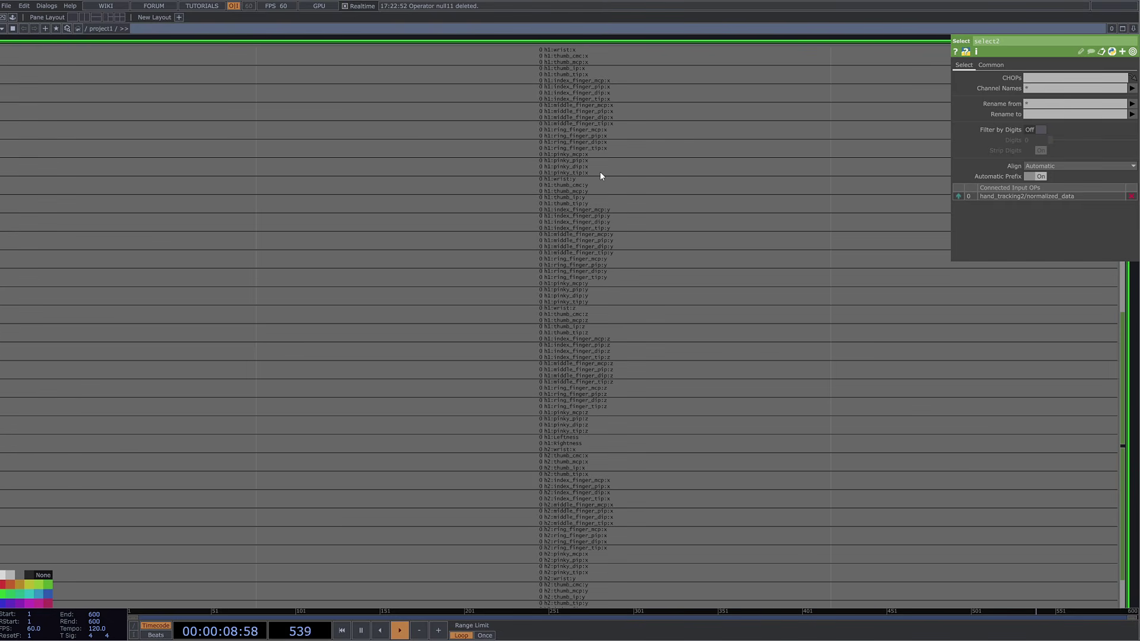
{"action": "scroll", "coordinate": [647, 176], "scroll_direction": "down", "scroll_amount": 4}
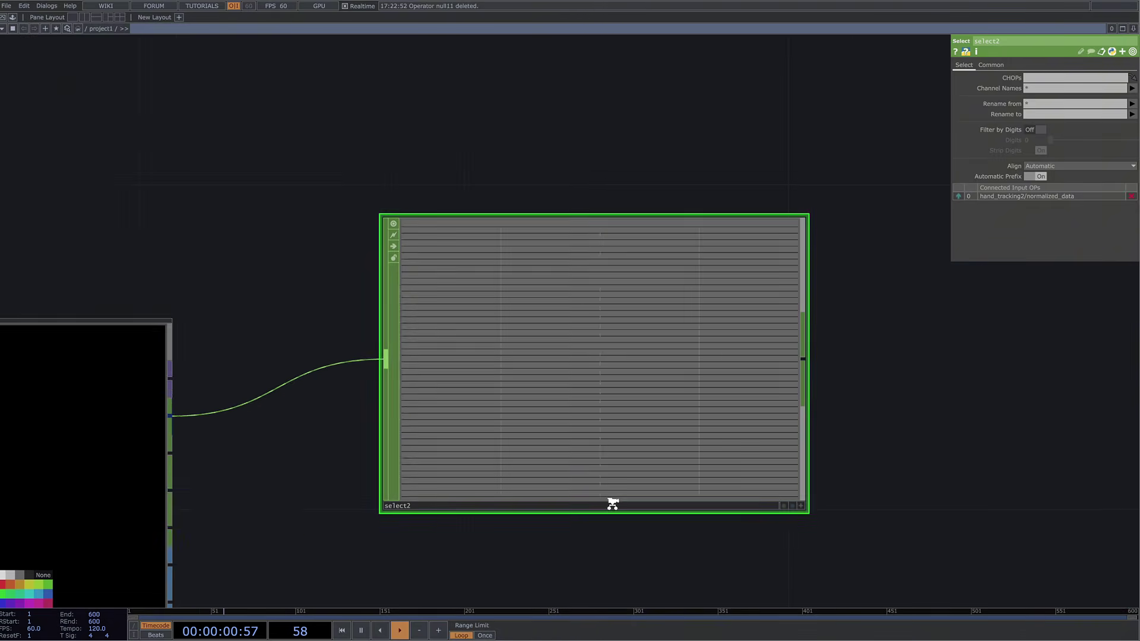
{"action": "scroll", "coordinate": [612, 504], "scroll_direction": "down", "scroll_amount": 2}
{"action": "left_click_drag", "start_coordinate": [723, 528], "coordinate": [640, 408]}
{"action": "right_click_drag", "start_coordinate": [811, 267], "coordinate": [557, 262]}
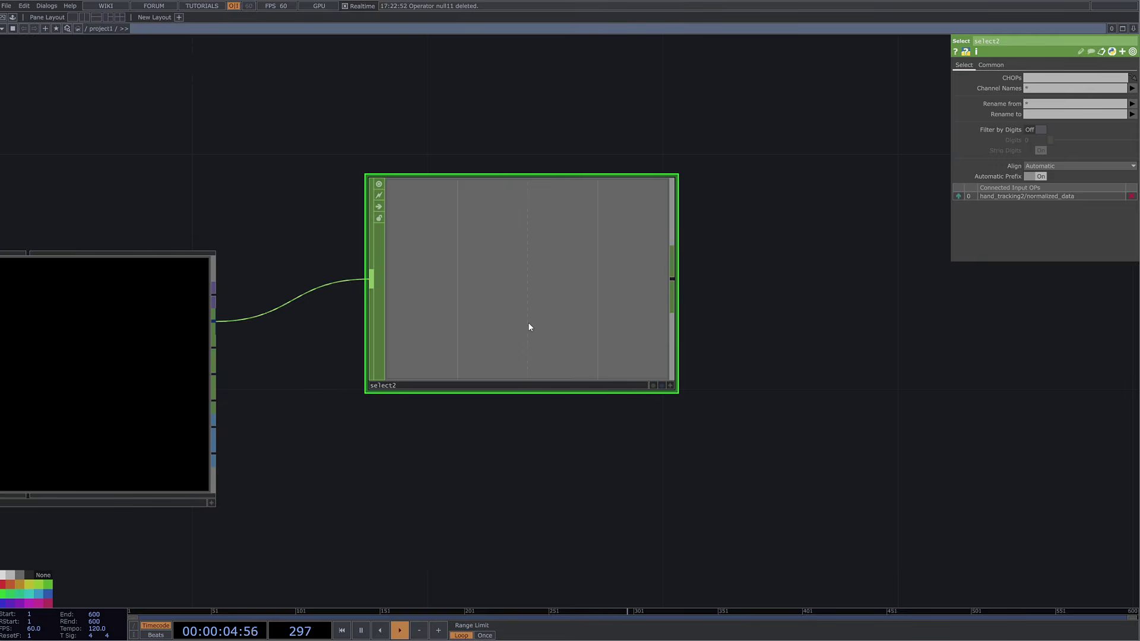
{"action": "key", "text": "ctrl+v"}
{"action": "left_click_drag", "start_coordinate": [891, 279], "coordinate": [535, 305]}
{"action": "left_click", "coordinate": [586, 473]}
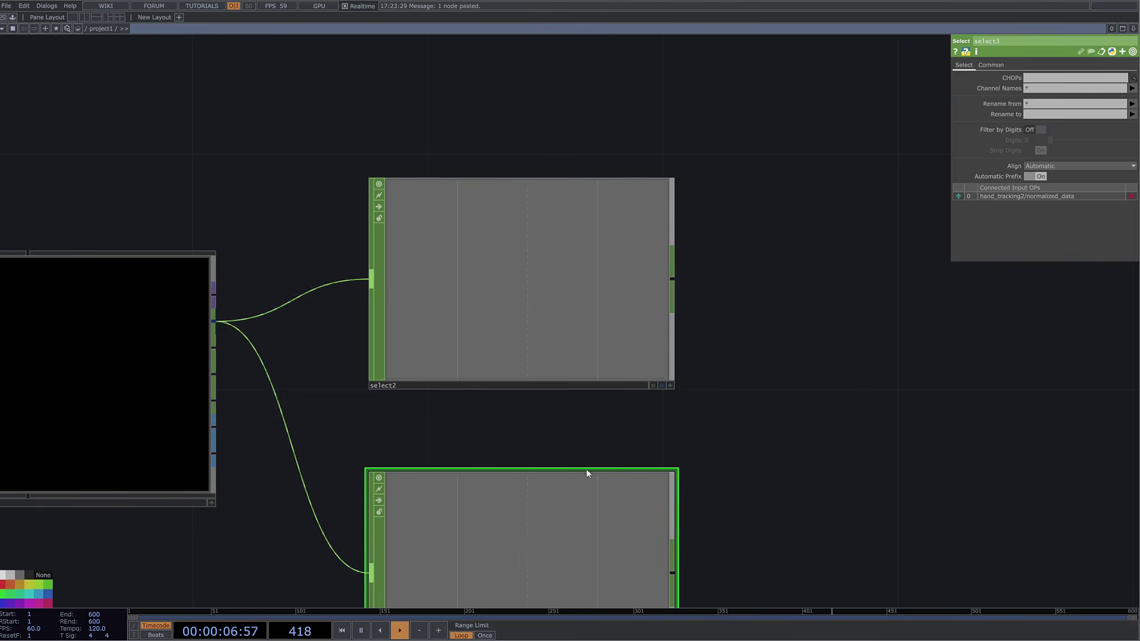
{"action": "key", "text": "ctrl+z"}
Try limiting select2 to the listed channels h1:wrist:x and h1:thumb_cmc:x, and undo both channel choices
{"action": "left_click", "coordinate": [530, 209]}
{"action": "scroll", "coordinate": [532, 260], "scroll_direction": "up", "scroll_amount": 10}
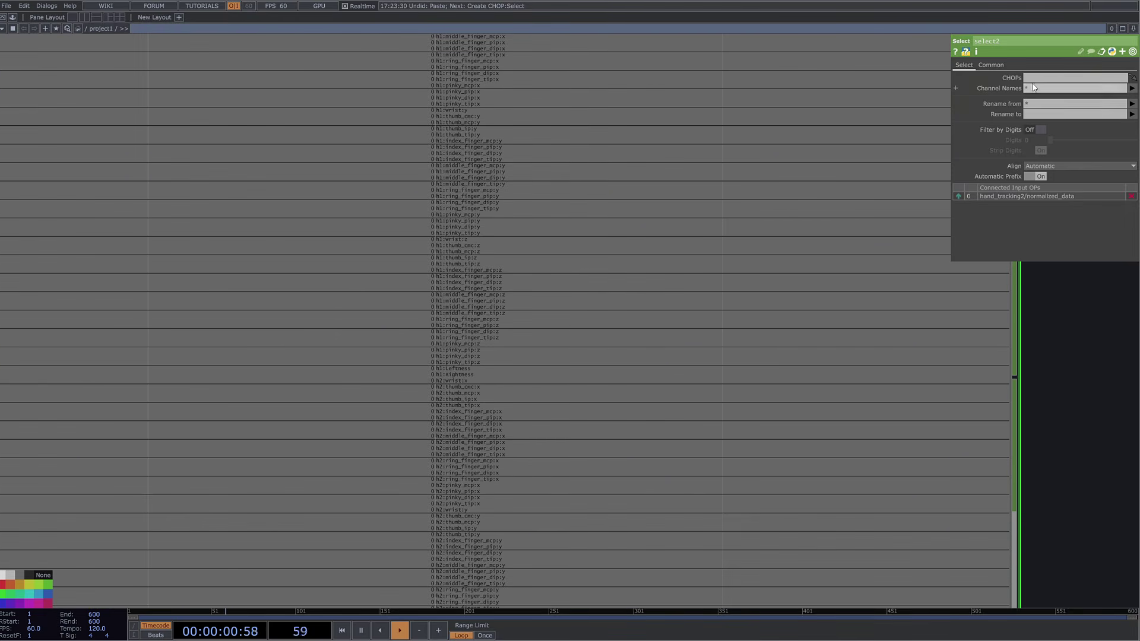
{"action": "left_click", "coordinate": [1027, 89]}
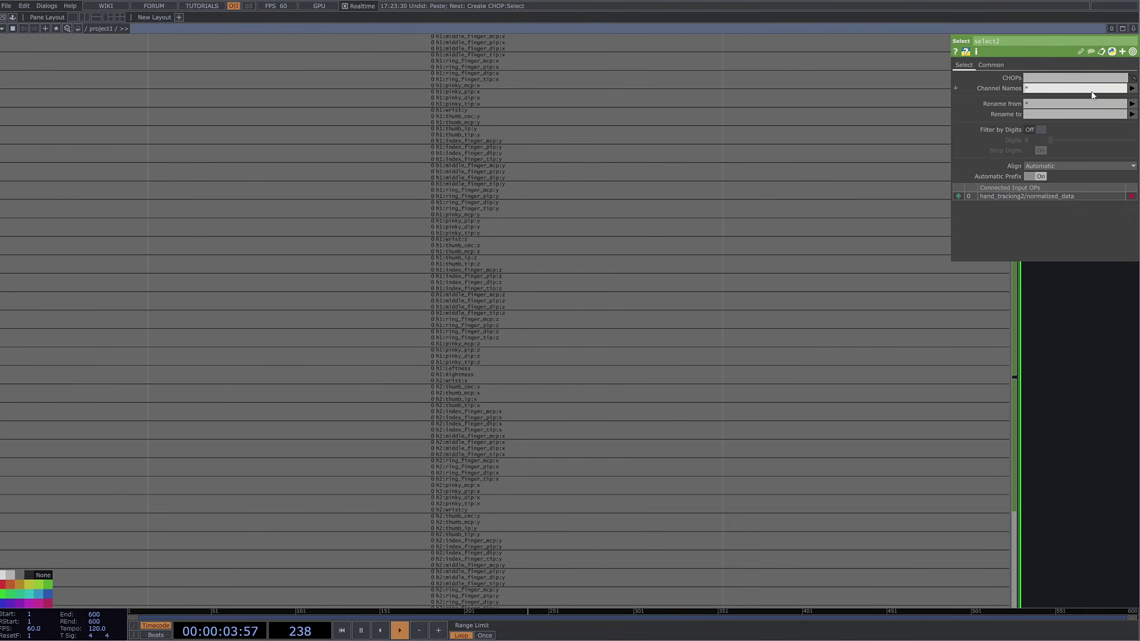
{"action": "left_click", "coordinate": [1133, 88]}
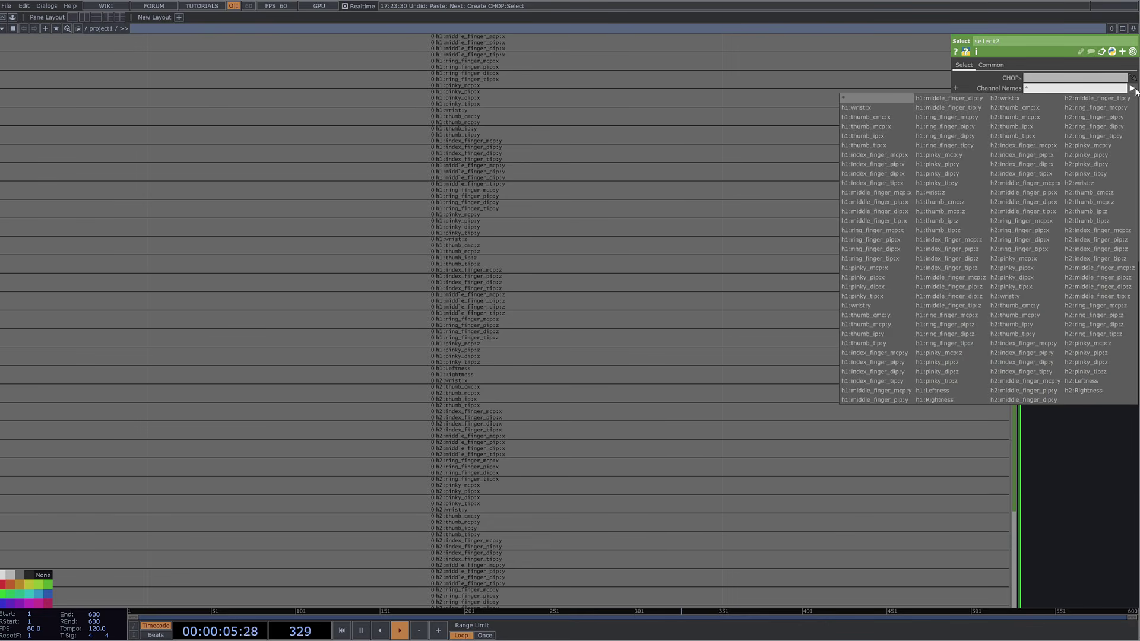
{"action": "left_click", "coordinate": [883, 108]}
{"action": "left_click", "coordinate": [1130, 96]}
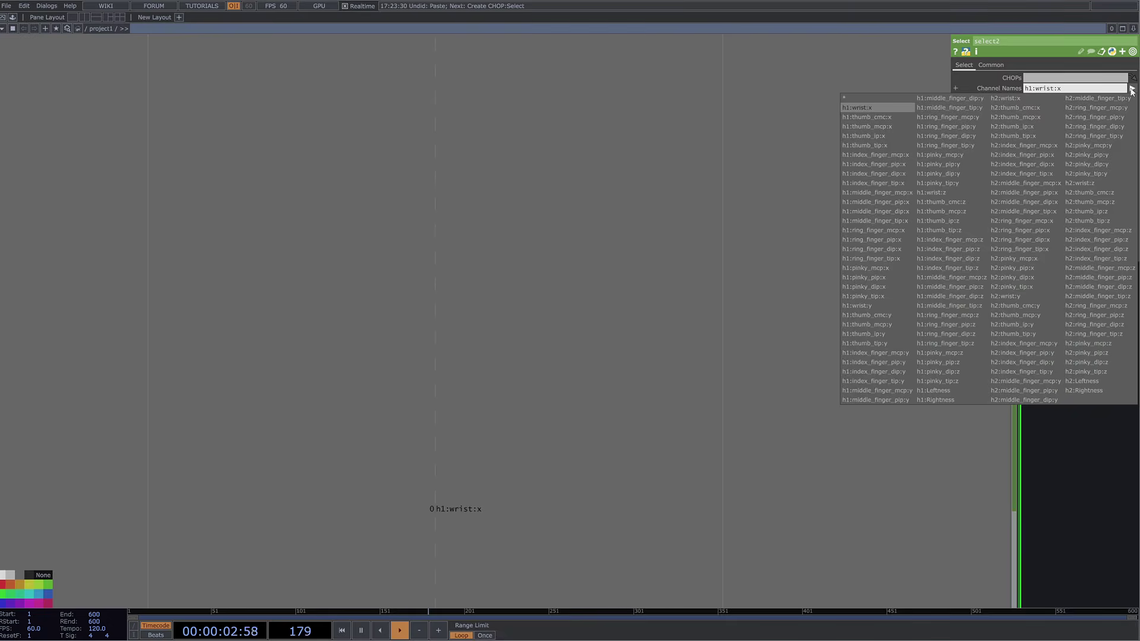
{"action": "left_click", "coordinate": [918, 113]}
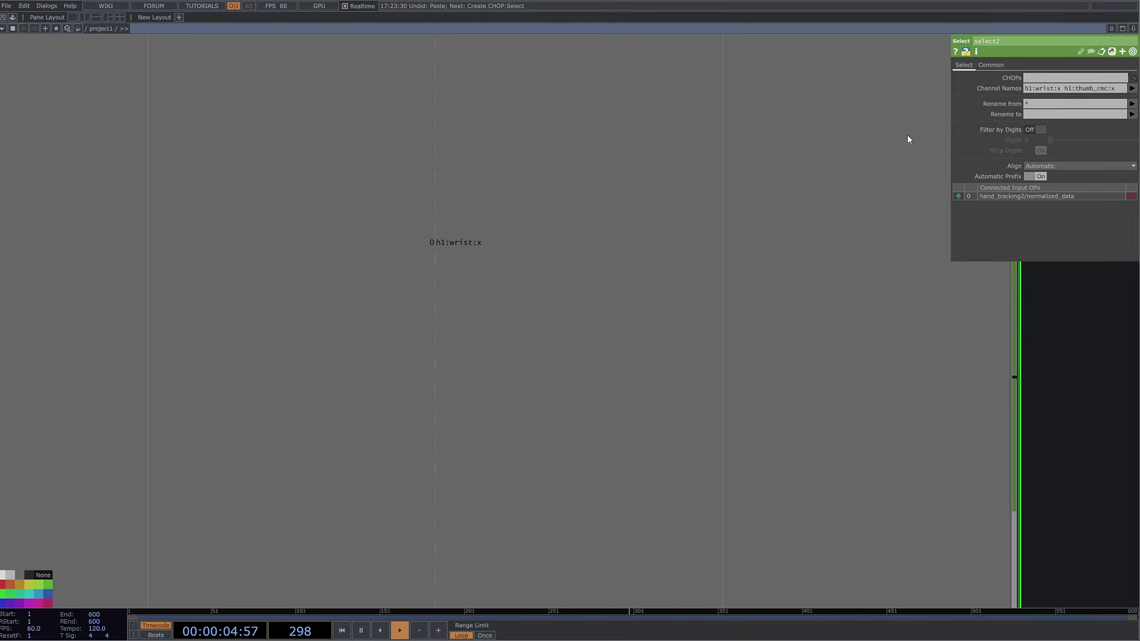
{"action": "key", "text": "ctrl+z"}
{"action": "key", "text": "ctrl+z"}
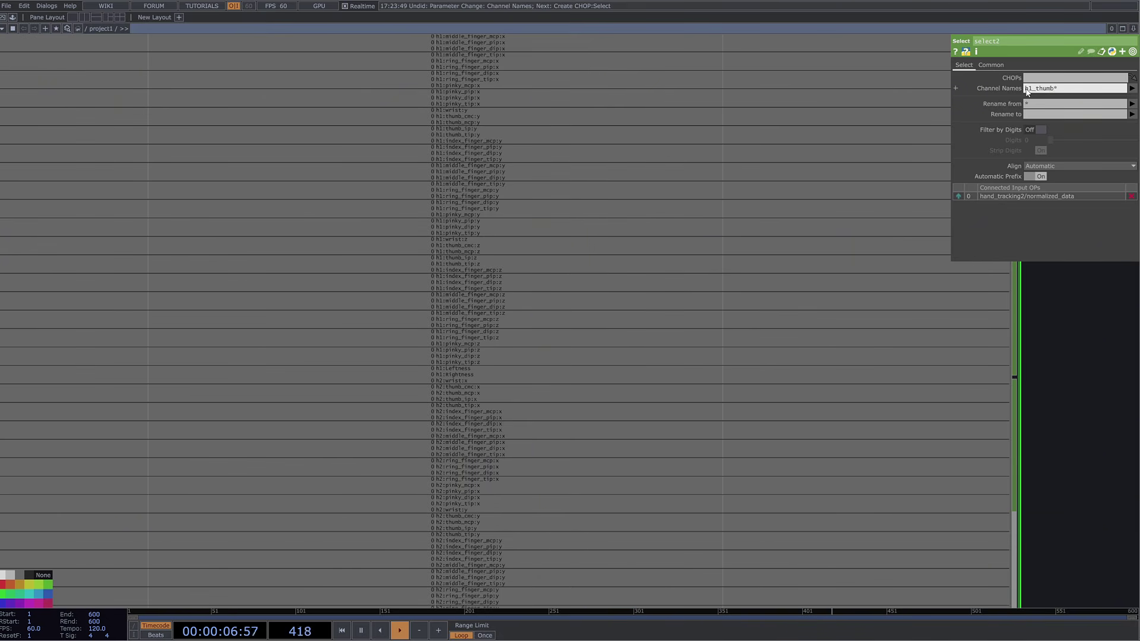
Filter select2 to all first-hand thumb channels by setting Channel Names to h1:thumb*
{"action": "key", "text": "Return"}
{"action": "scroll", "coordinate": [1071, 368], "scroll_direction": "down", "scroll_amount": 5}
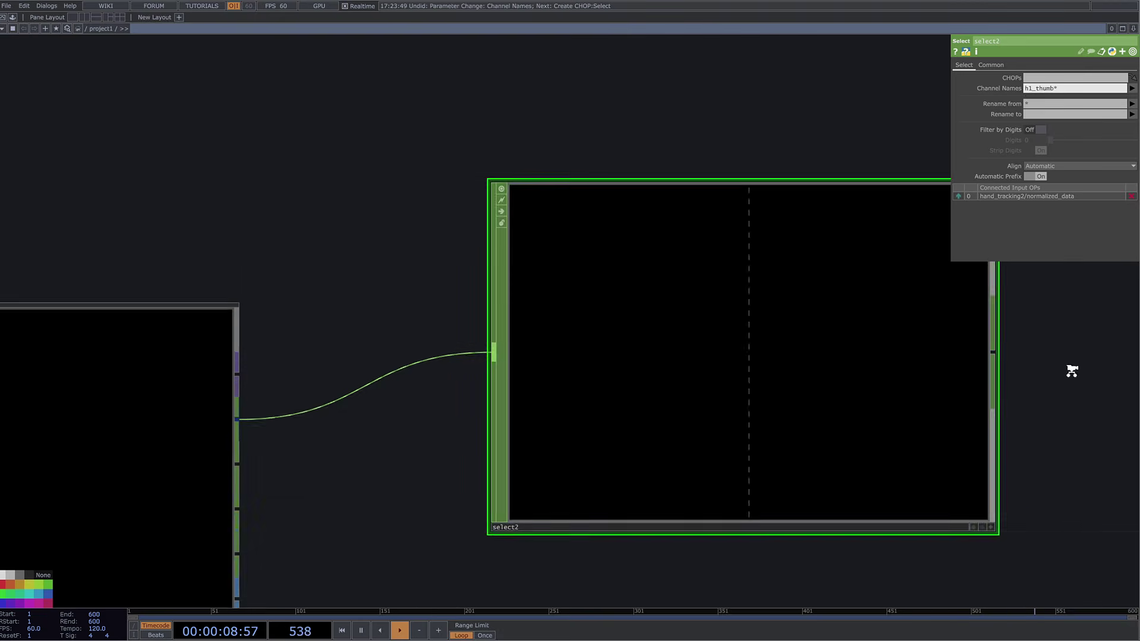
{"action": "left_click", "coordinate": [1132, 87]}
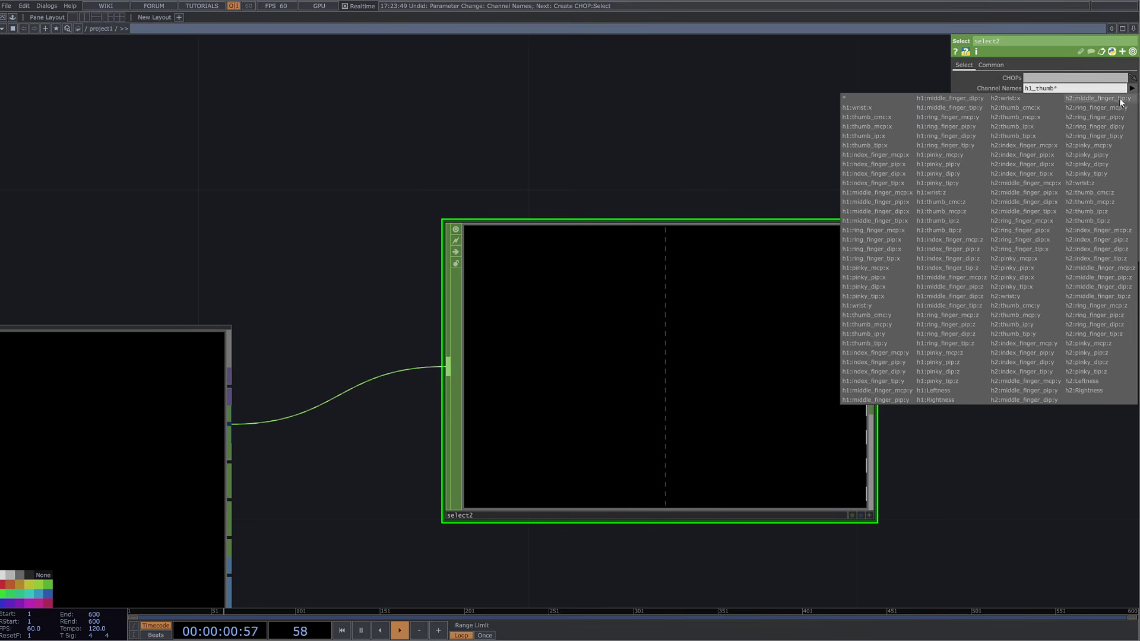
{"action": "left_click", "coordinate": [1036, 88]}
{"action": "key", "text": "BackSpace"}
{"action": "type", "text": ":"}
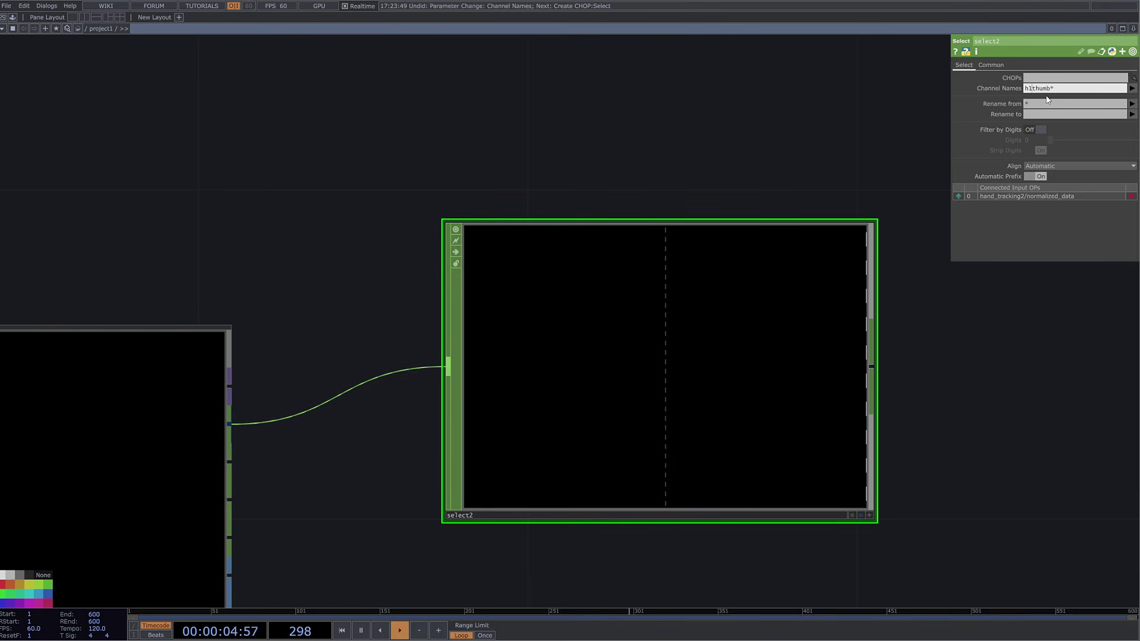
{"action": "key", "text": "Return"}
{"action": "scroll", "coordinate": [822, 368], "scroll_direction": "up", "scroll_amount": 5}
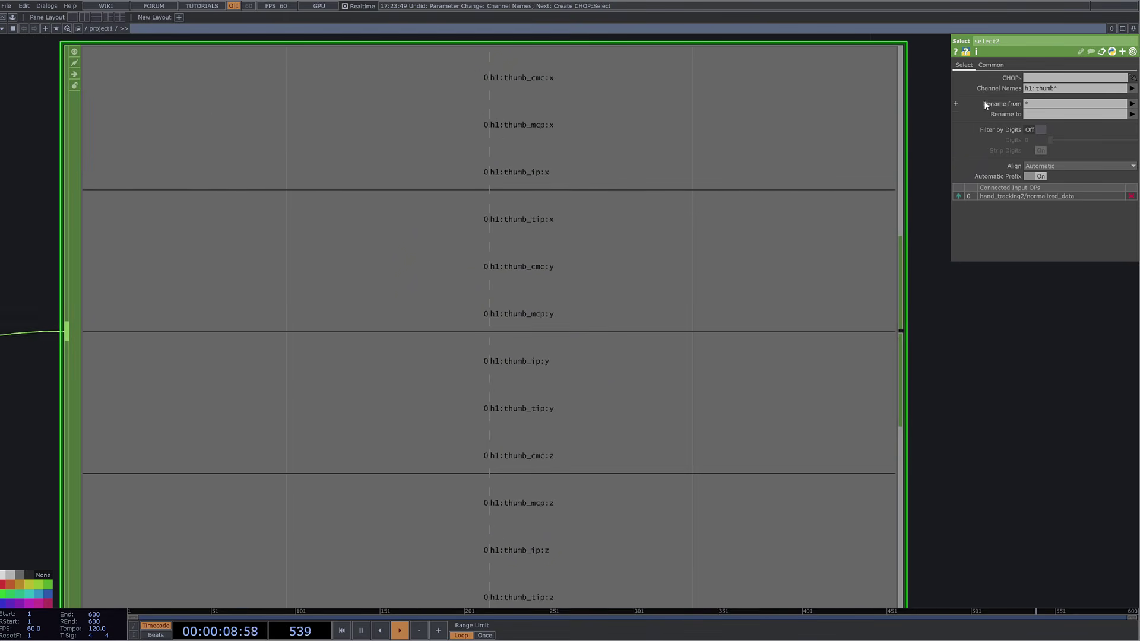
Narrow select2's Channel Names to h1:thumb_tip* so only the thumb tip channels are selected
{"action": "scroll", "coordinate": [760, 300], "scroll_direction": "down", "scroll_amount": 8}
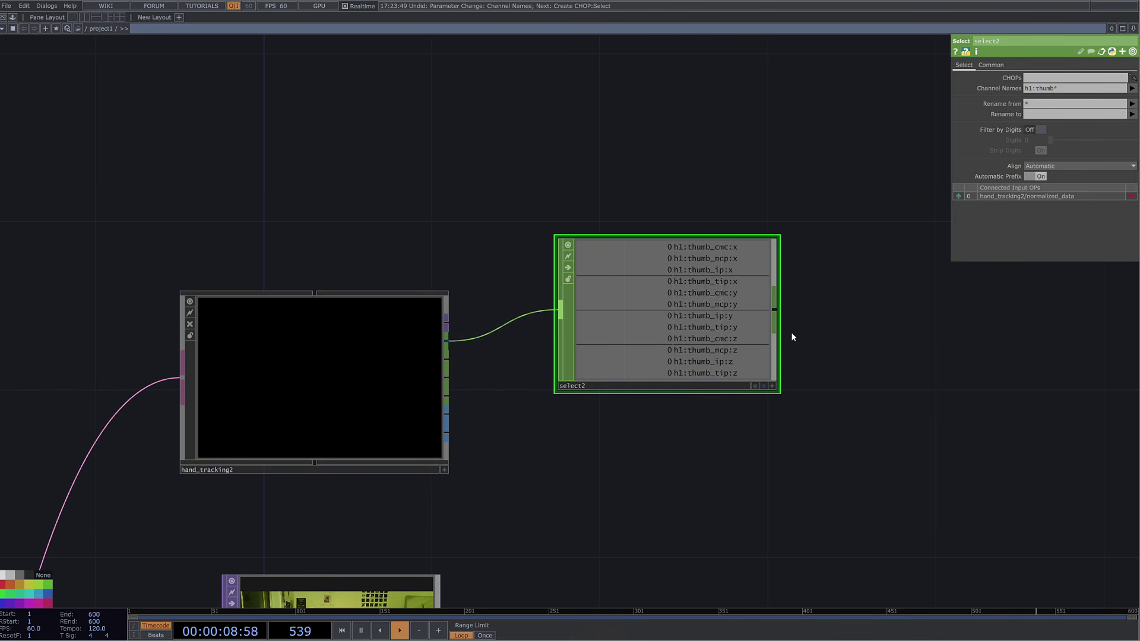
{"action": "scroll", "coordinate": [696, 208], "scroll_direction": "up", "scroll_amount": 3}
{"action": "left_click", "coordinate": [1055, 91]}
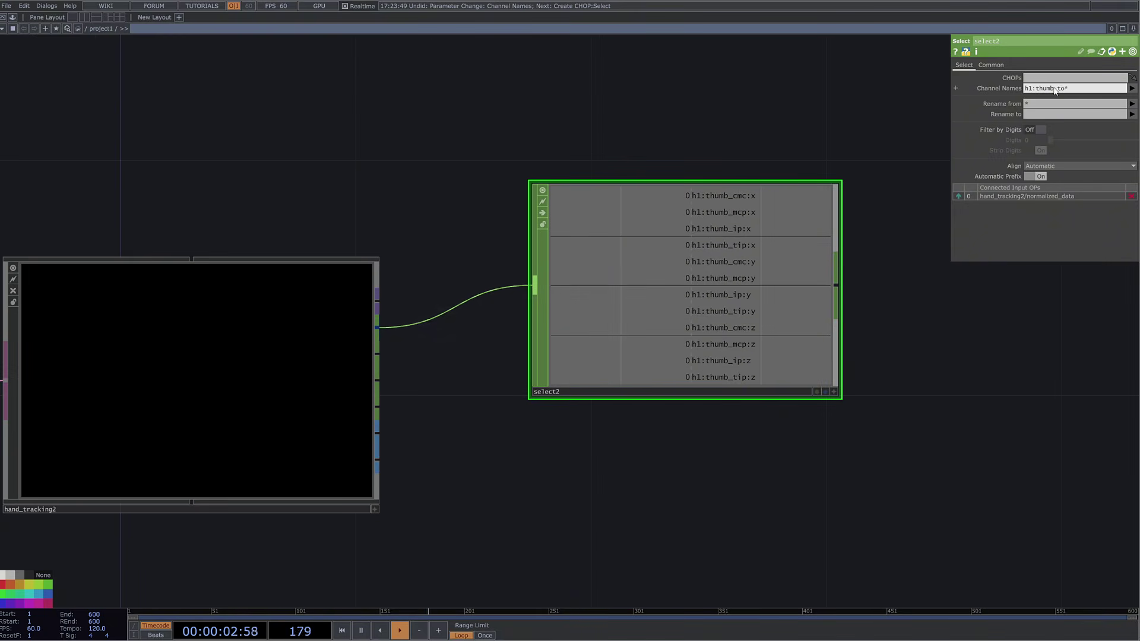
{"action": "type", "text": "_tip"}
{"action": "key", "text": "Return"}
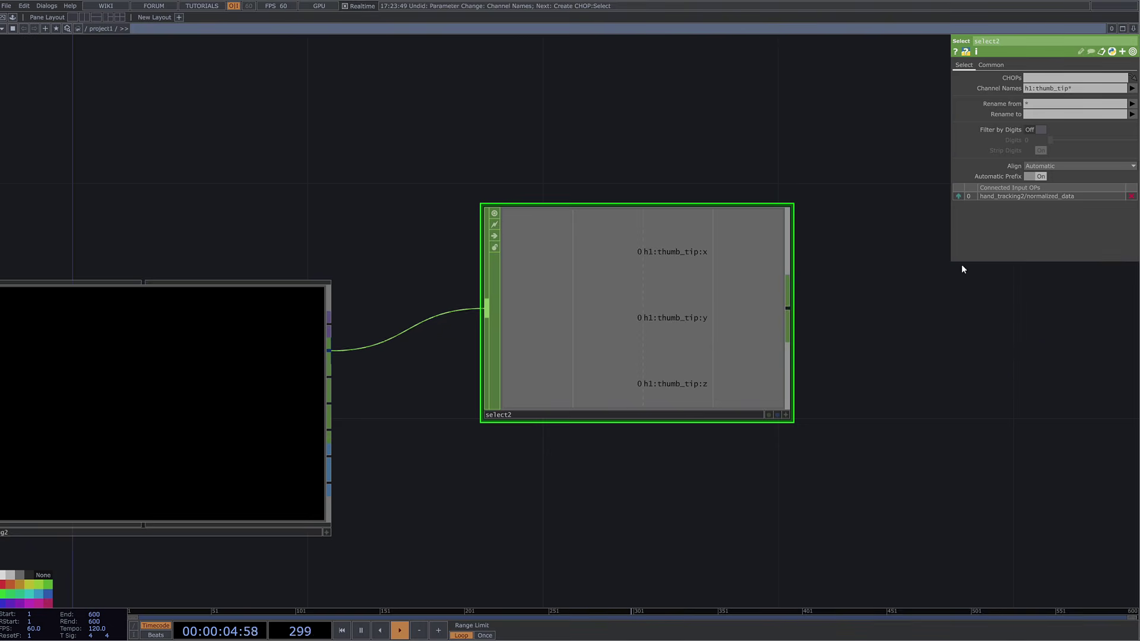
Add the first hand's index finger channels to select2 by extending Channel Names to h1:thumb_tip* h1:index*
{"action": "left_click_drag", "start_coordinate": [905, 244], "coordinate": [884, 251]}
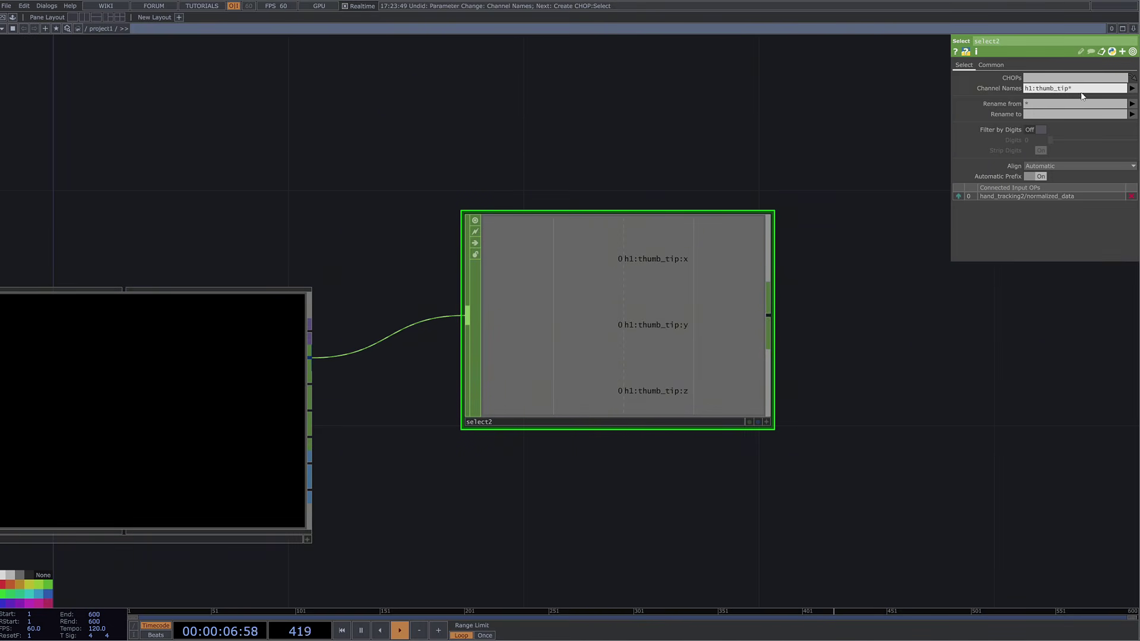
{"action": "left_click_drag", "start_coordinate": [1078, 89], "coordinate": [1041, 89]}
{"action": "left_click", "coordinate": [1090, 90]}
{"action": "type", "text": "h1:thumb_tip*"}
{"action": "left_click_drag", "start_coordinate": [1086, 90], "coordinate": [1115, 92]}
{"action": "type", "text": "inde"}
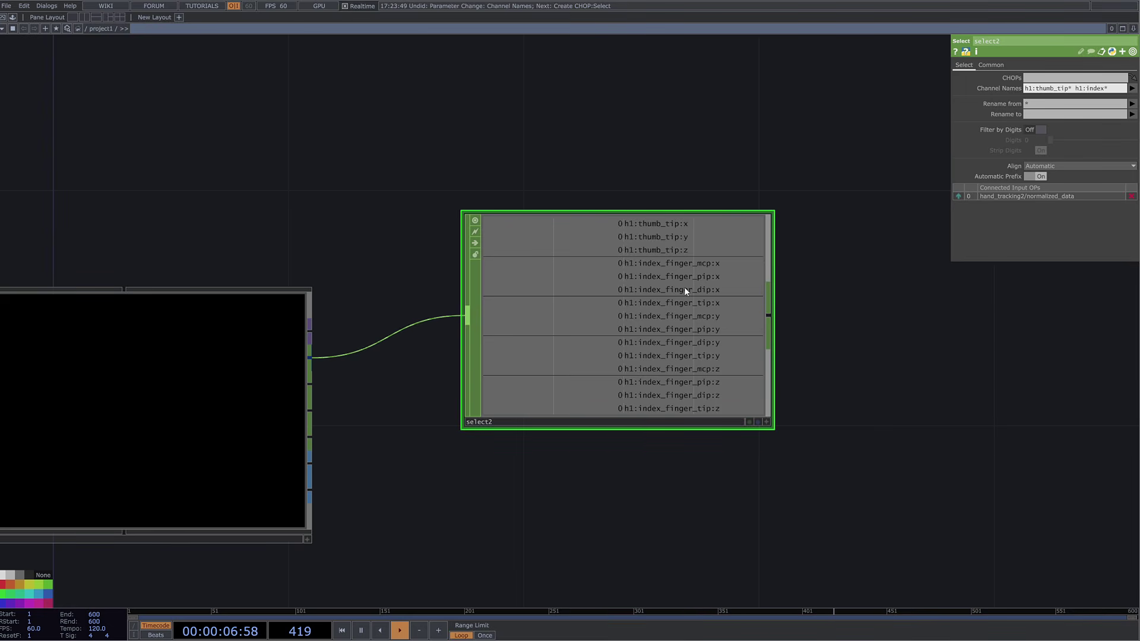
{"action": "scroll", "coordinate": [684, 408], "scroll_direction": "up", "scroll_amount": 2}
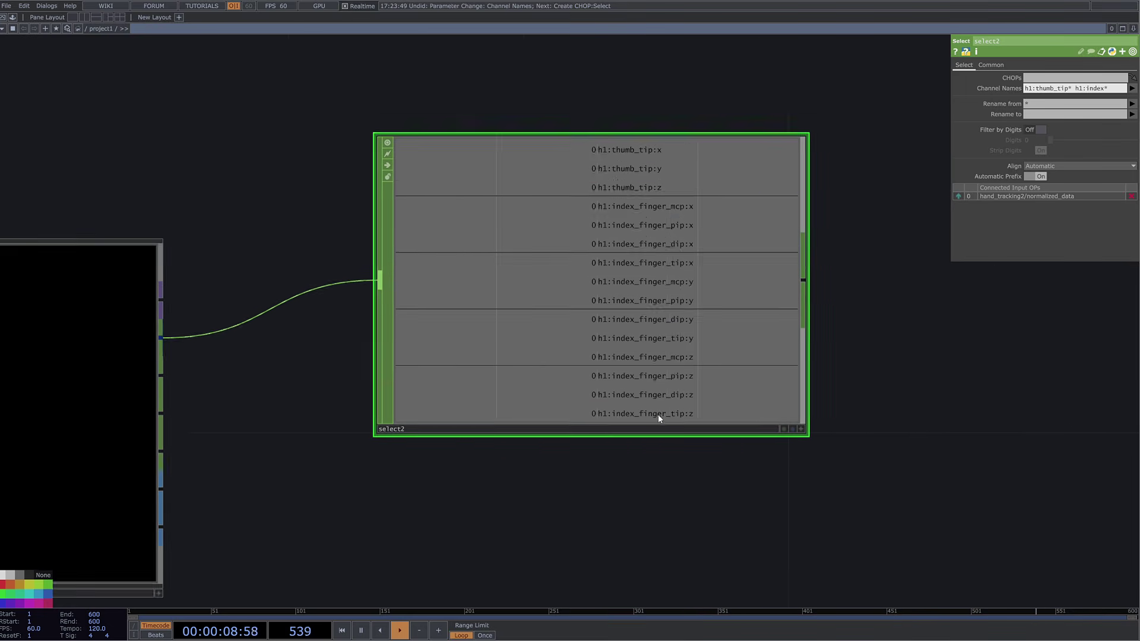
{"action": "scroll", "coordinate": [687, 407], "scroll_direction": "down", "scroll_amount": 3}
{"action": "scroll", "coordinate": [692, 394], "scroll_direction": "up", "scroll_amount": 2}
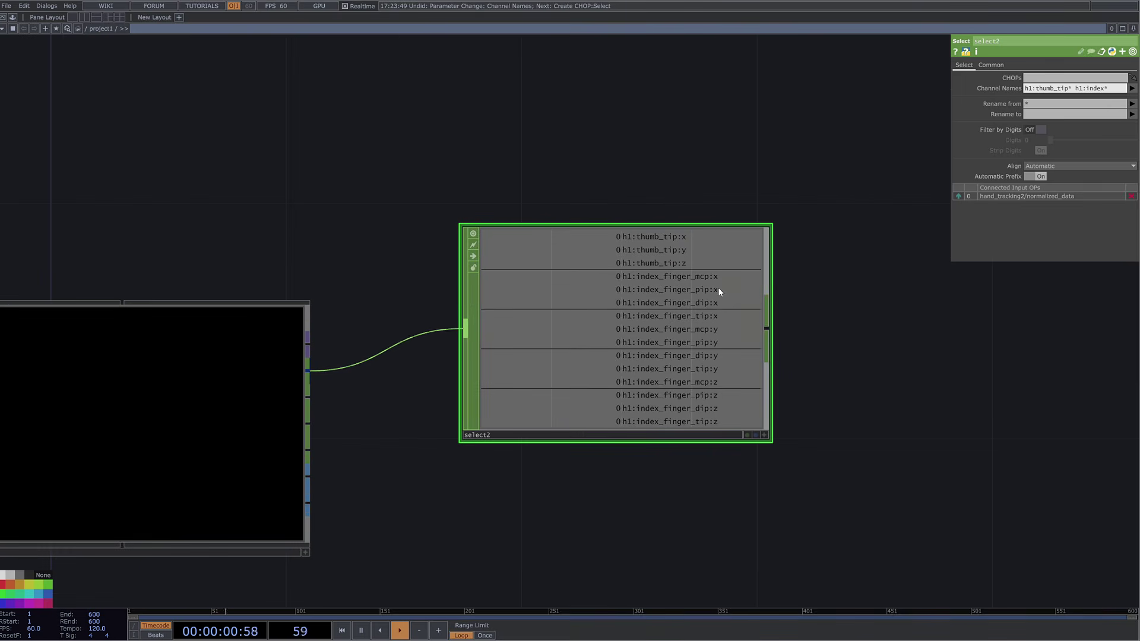
Move select2 up slightly and paste a copy of it beneath, fed by the same hand_tracking2 output
{"action": "left_click_drag", "start_coordinate": [639, 325], "coordinate": [651, 310]}
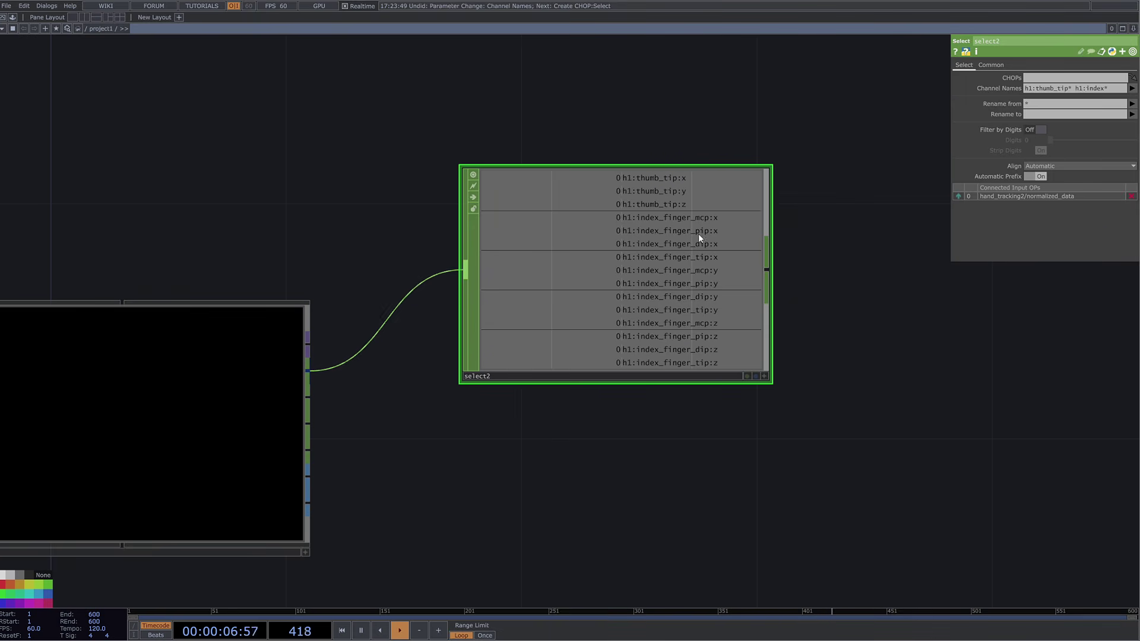
{"action": "left_click_drag", "start_coordinate": [819, 462], "coordinate": [642, 277]}
{"action": "key", "text": "ctrl+c"}
{"action": "key", "text": "ctrl+v"}
{"action": "scroll", "coordinate": [839, 402], "scroll_direction": "down", "scroll_amount": 5}
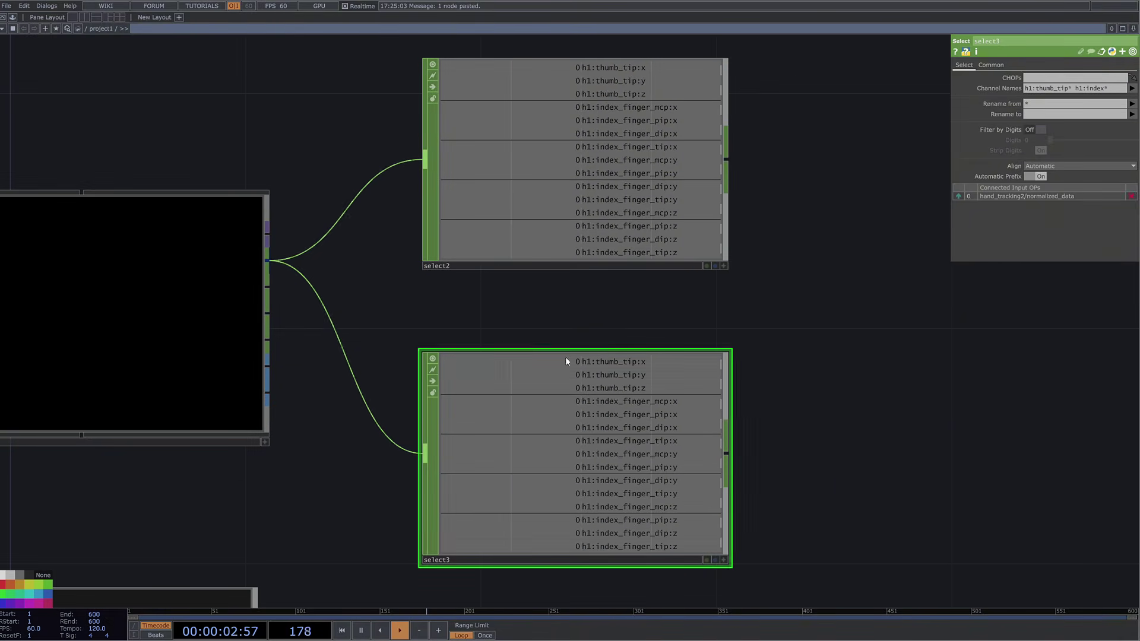
{"action": "scroll", "coordinate": [712, 279], "scroll_direction": "down", "scroll_amount": 3}
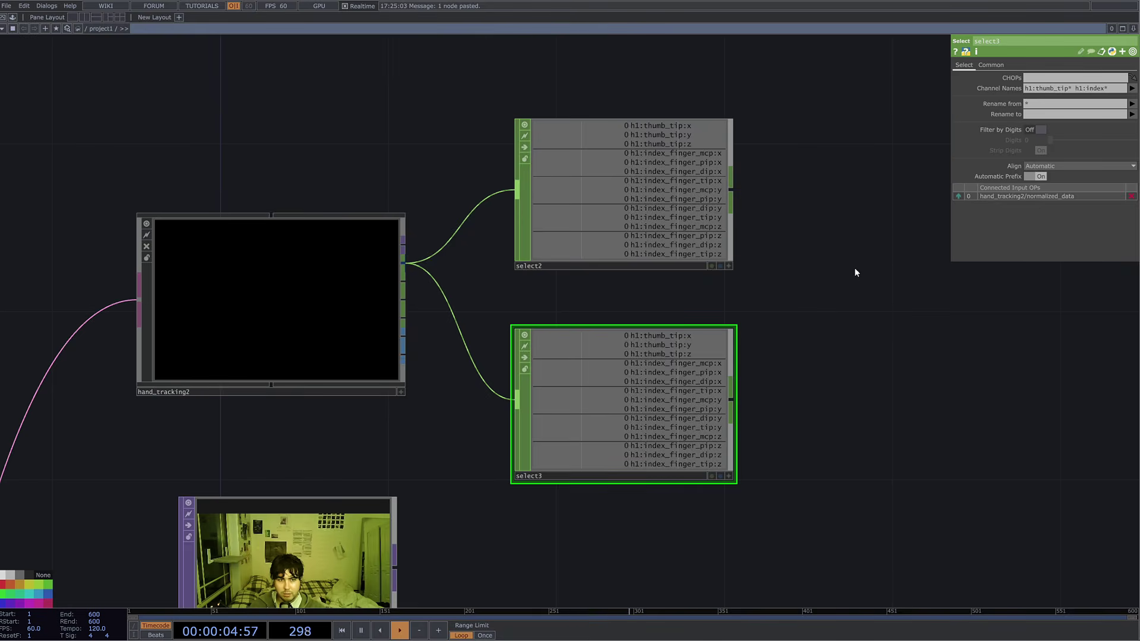
{"action": "scroll", "coordinate": [742, 276], "scroll_direction": "up", "scroll_amount": 3}
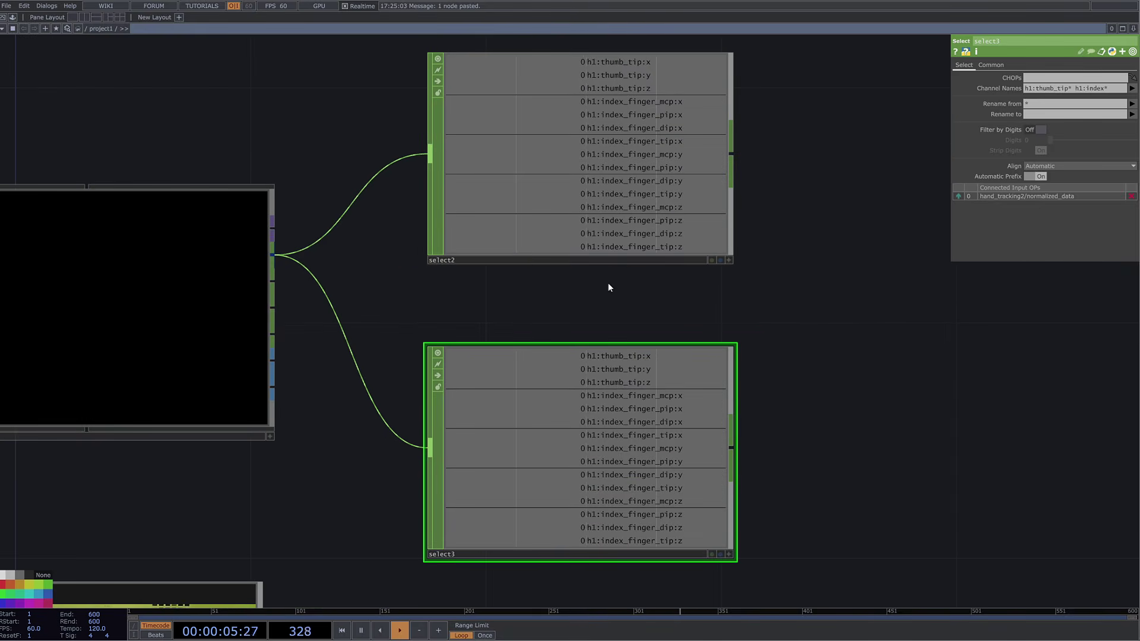
Rename select2 to h1 and its copy select3 to h2
{"action": "mouse_move", "coordinate": [498, 262]}
{"action": "left_mouse_down"}
{"action": "mouse_move", "coordinate": [379, 260]}
{"action": "mouse_move", "coordinate": [512, 258]}
{"action": "left_mouse_up"}
{"action": "left_click", "coordinate": [512, 258]}
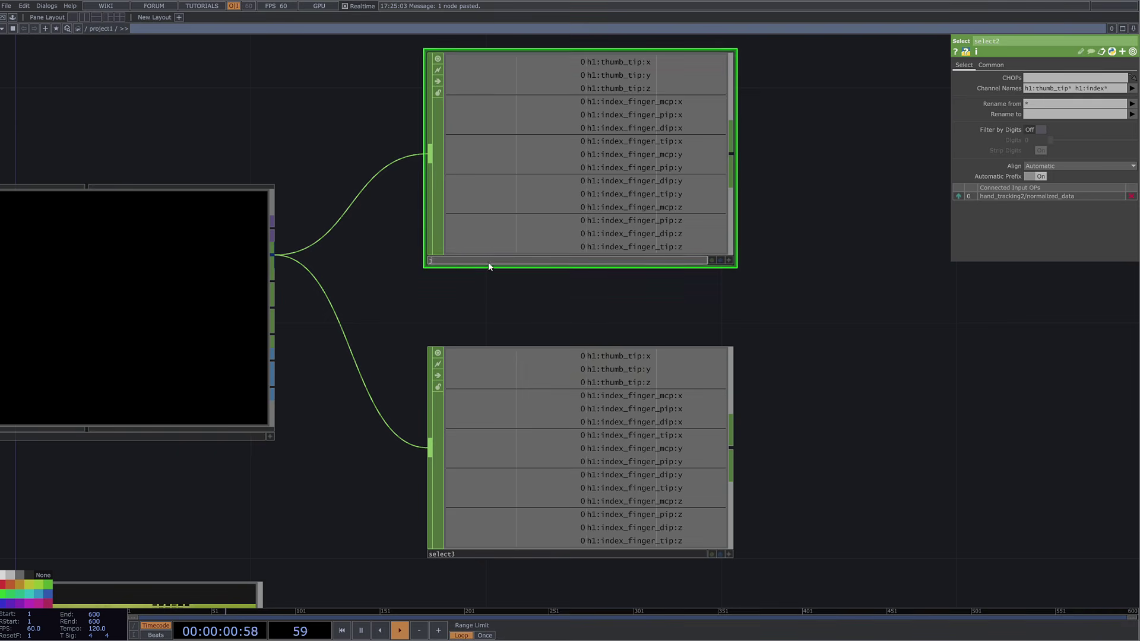
{"action": "type", "text": "h1"}
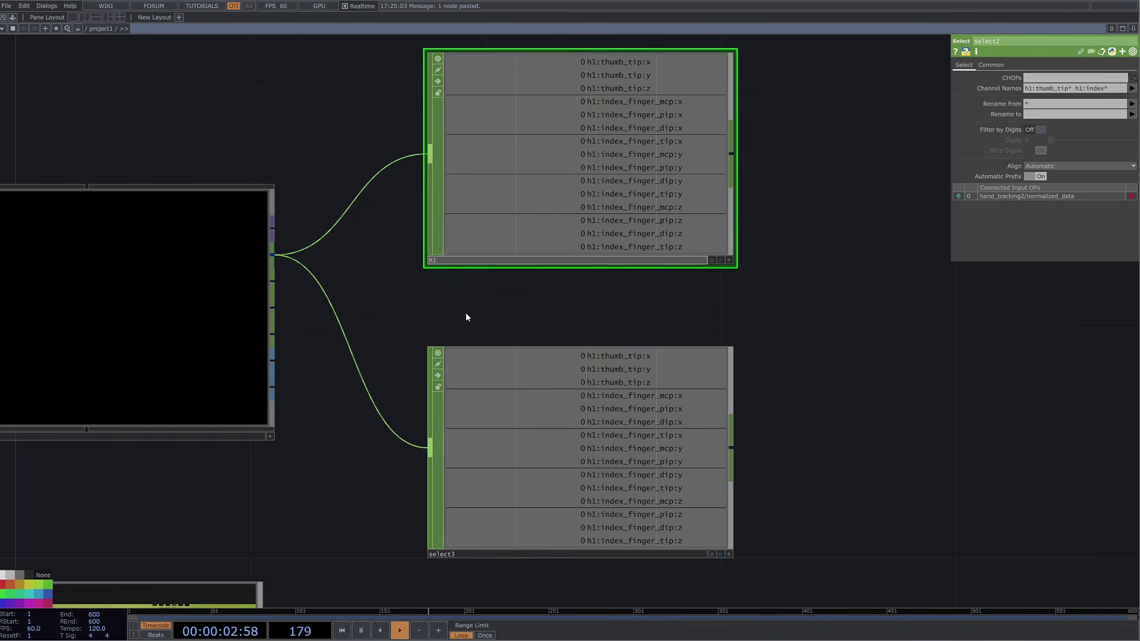
{"action": "left_click", "coordinate": [474, 554]}
{"action": "type", "text": "h"}
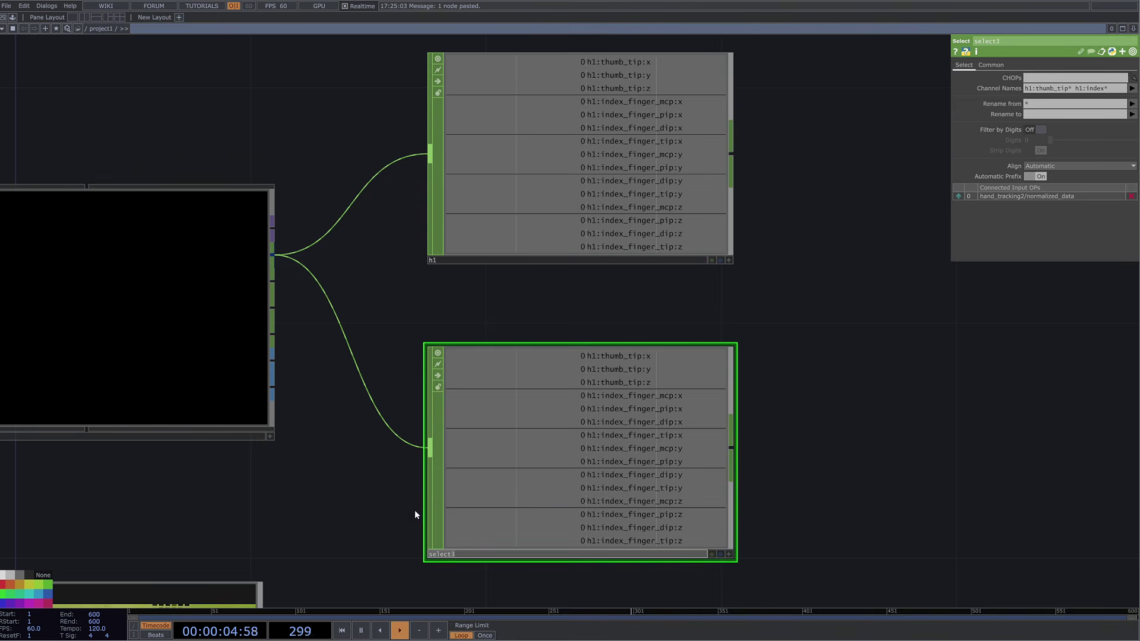
{"action": "type", "text": "2"}
{"action": "key", "text": "Return"}
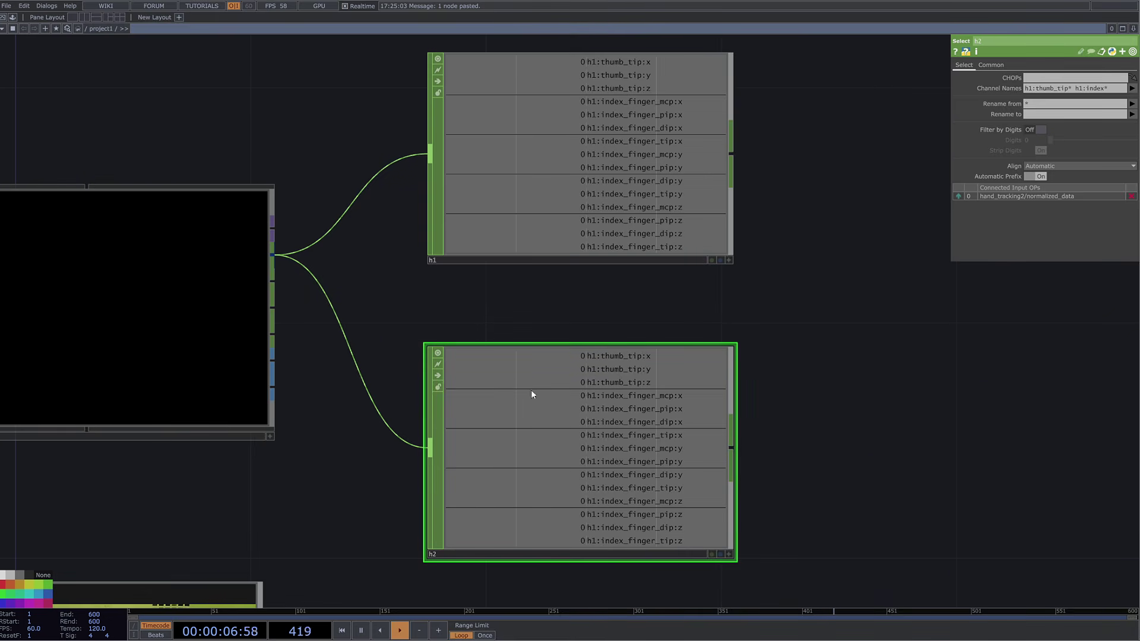
Switch h2 to the second hand by setting its Channel Names to h2:thumb_tip* h2:index*
{"action": "left_click", "coordinate": [1031, 88]}
{"action": "key", "text": "BackSpace"}
{"action": "type", "text": "3"}
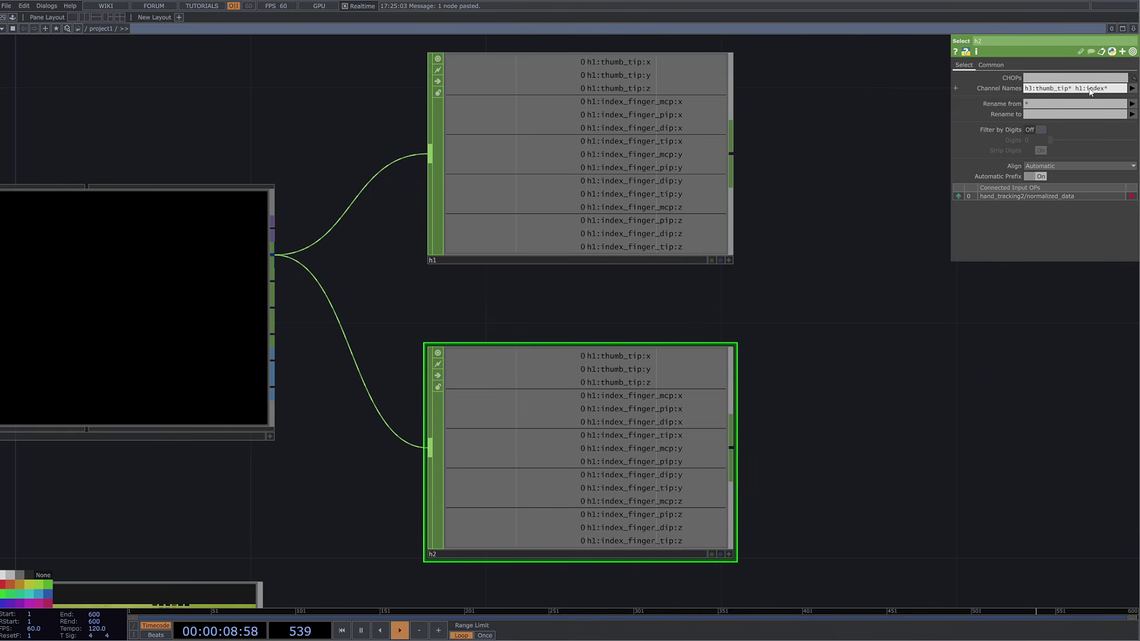
{"action": "left_click", "coordinate": [1080, 88]}
{"action": "key", "text": "BackSpace"}
{"action": "type", "text": "3"}
{"action": "key", "text": "Return"}
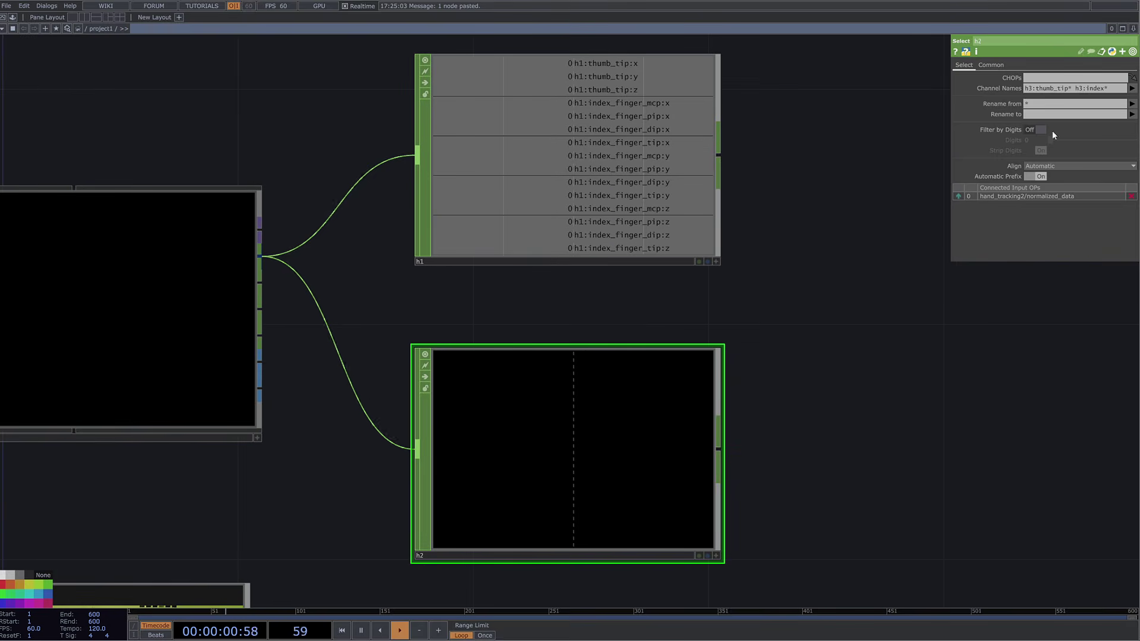
{"action": "left_click", "coordinate": [1080, 89]}
{"action": "key", "text": "BackSpace"}
{"action": "type", "text": "2"}
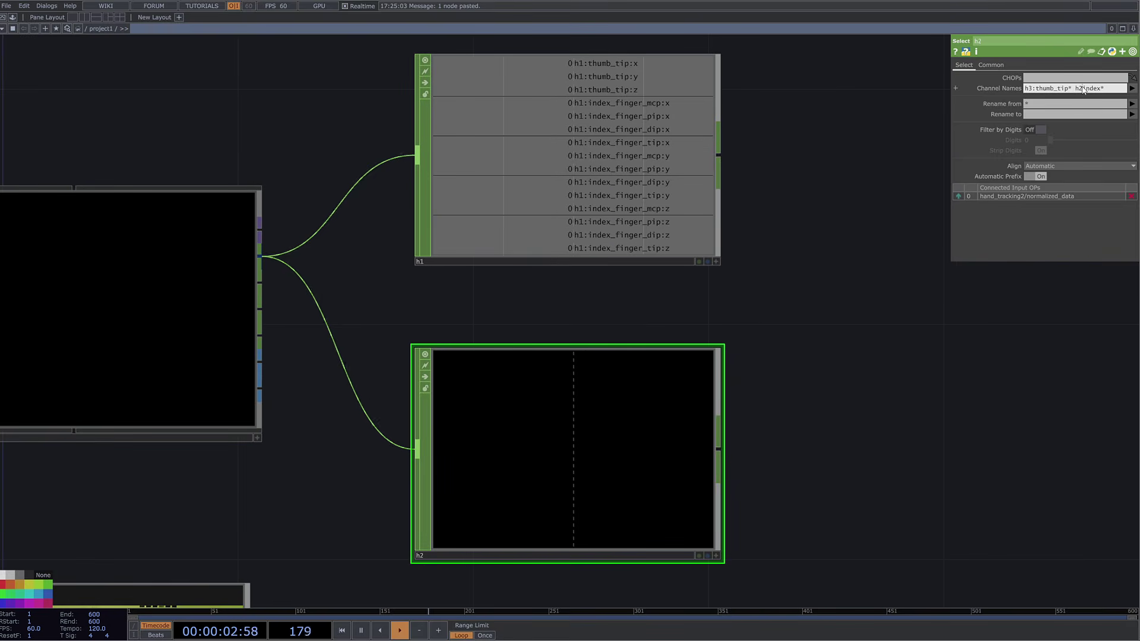
{"action": "key", "text": "Return"}
{"action": "left_click", "coordinate": [1081, 88]}
{"action": "key", "text": "BackSpace"}
{"action": "type", "text": "3"}
{"action": "key", "text": "BackSpace"}
{"action": "type", "text": "2"}
{"action": "key", "text": "Return"}
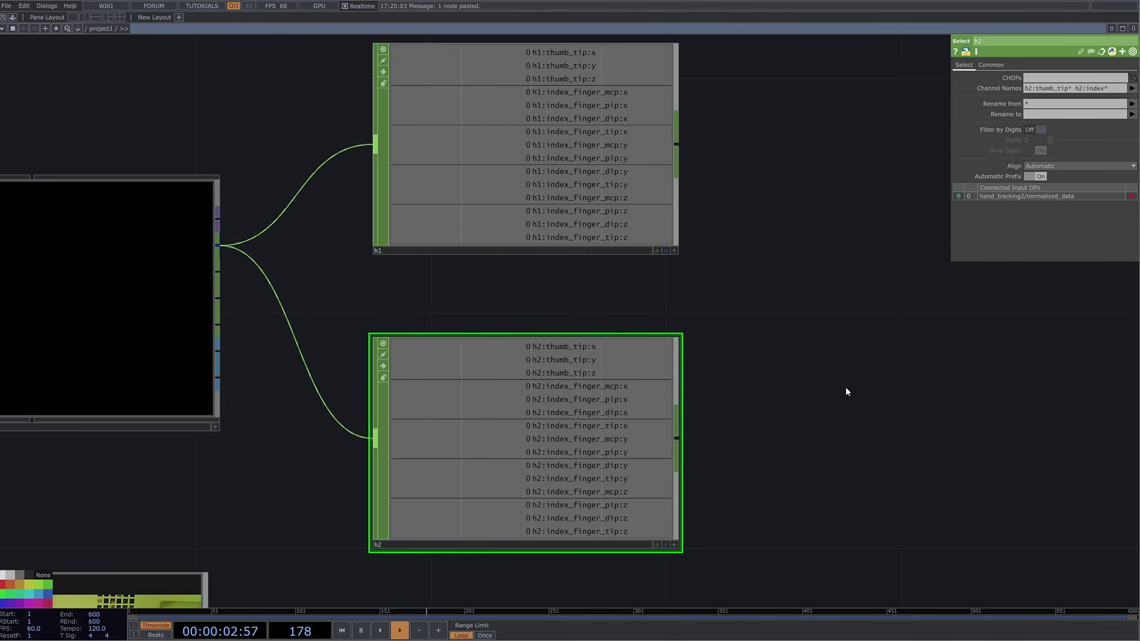
Space video_in well below the hand_tracking2, h1 and h2 nodes and turn off its viewer
{"action": "left_click_drag", "start_coordinate": [374, 305], "coordinate": [567, 316]}
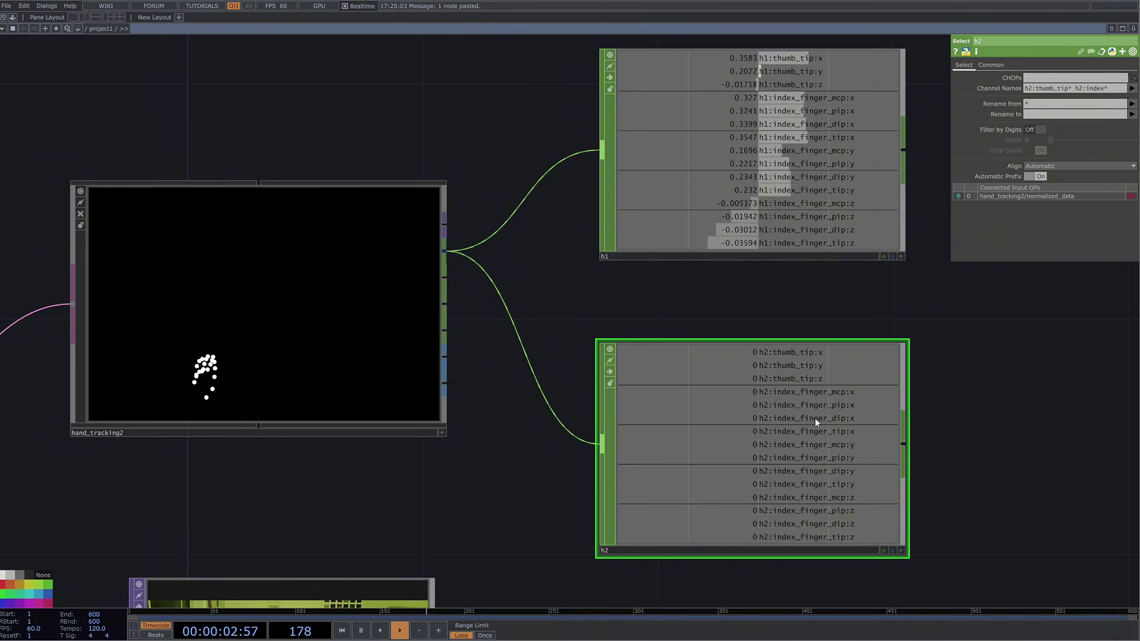
{"action": "scroll", "coordinate": [946, 336], "scroll_direction": "down", "scroll_amount": 5}
{"action": "left_click_drag", "start_coordinate": [887, 456], "coordinate": [700, 445]}
{"action": "scroll", "coordinate": [636, 483], "scroll_direction": "down", "scroll_amount": 3}
{"action": "left_click_drag", "start_coordinate": [635, 483], "coordinate": [519, 388]}
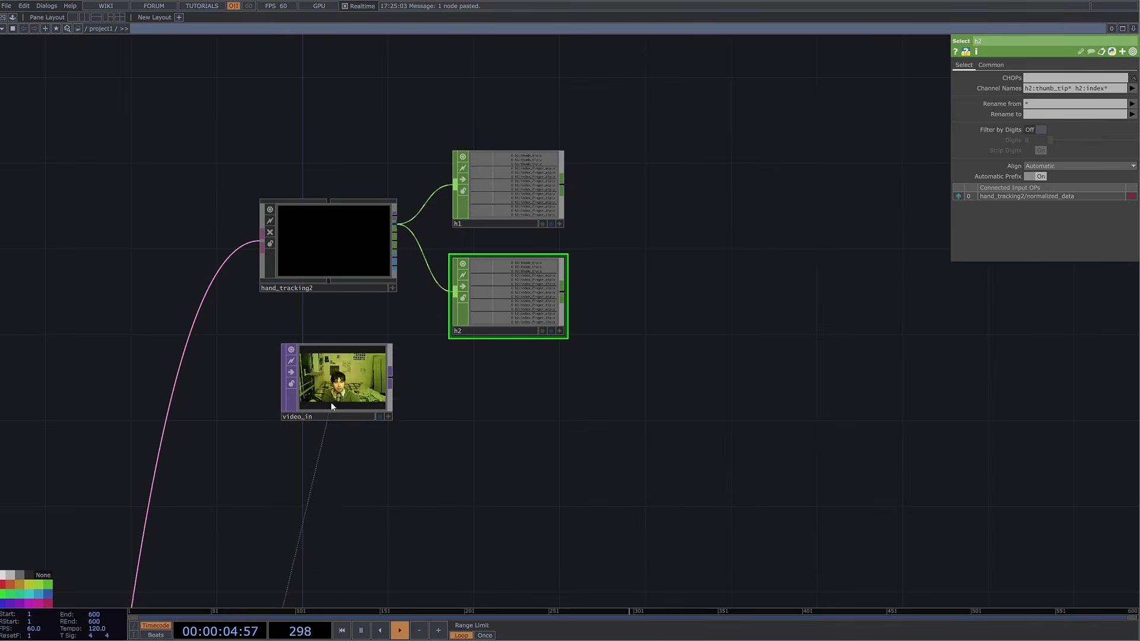
{"action": "left_click_drag", "start_coordinate": [331, 402], "coordinate": [331, 510]}
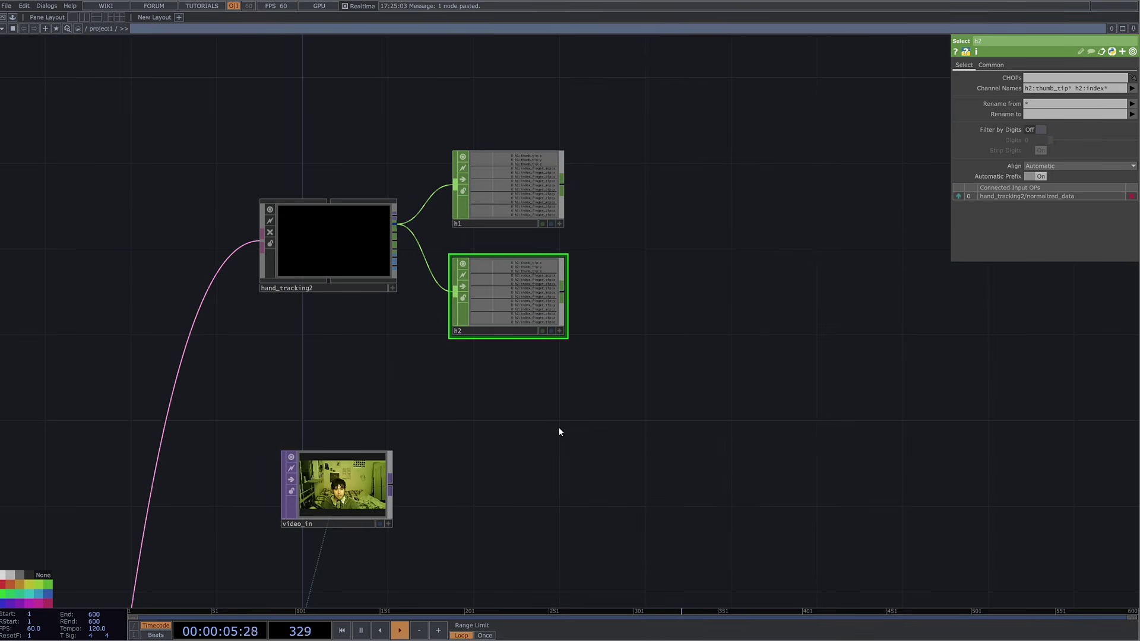
{"action": "left_click", "coordinate": [291, 457]}
{"action": "left_click_drag", "start_coordinate": [670, 228], "coordinate": [276, 212]}
{"action": "left_click", "coordinate": [411, 472]}
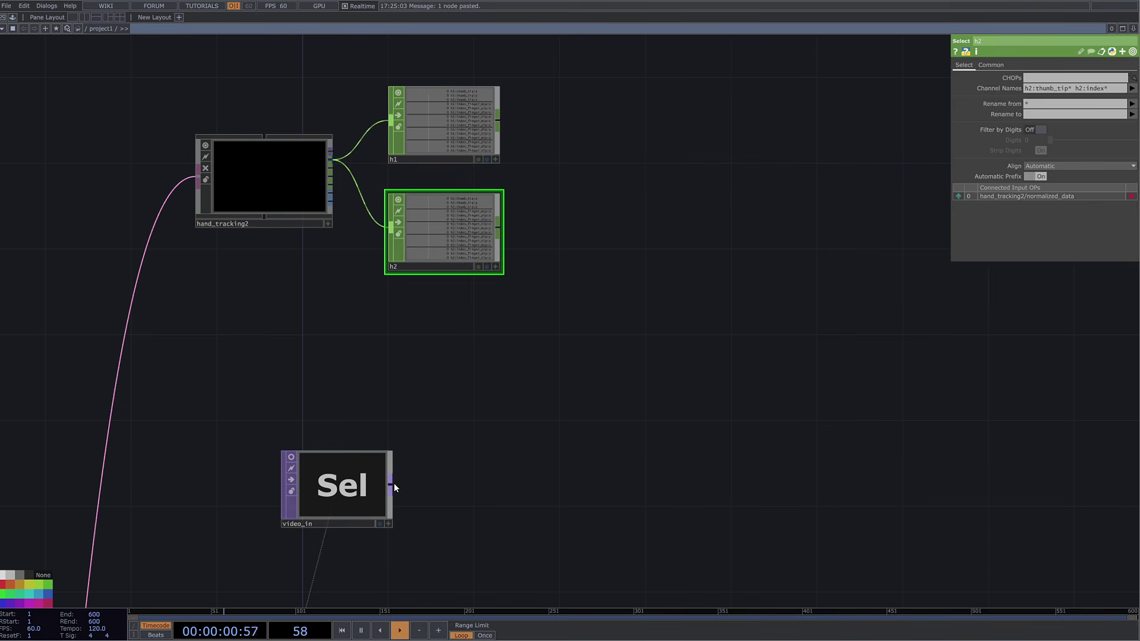
Add a Rectangle TOP fed by video_in and place it below and beyond h2
{"action": "right_click", "coordinate": [394, 483]}
{"action": "key", "text": "Escape"}
{"action": "right_click", "coordinate": [392, 483]}
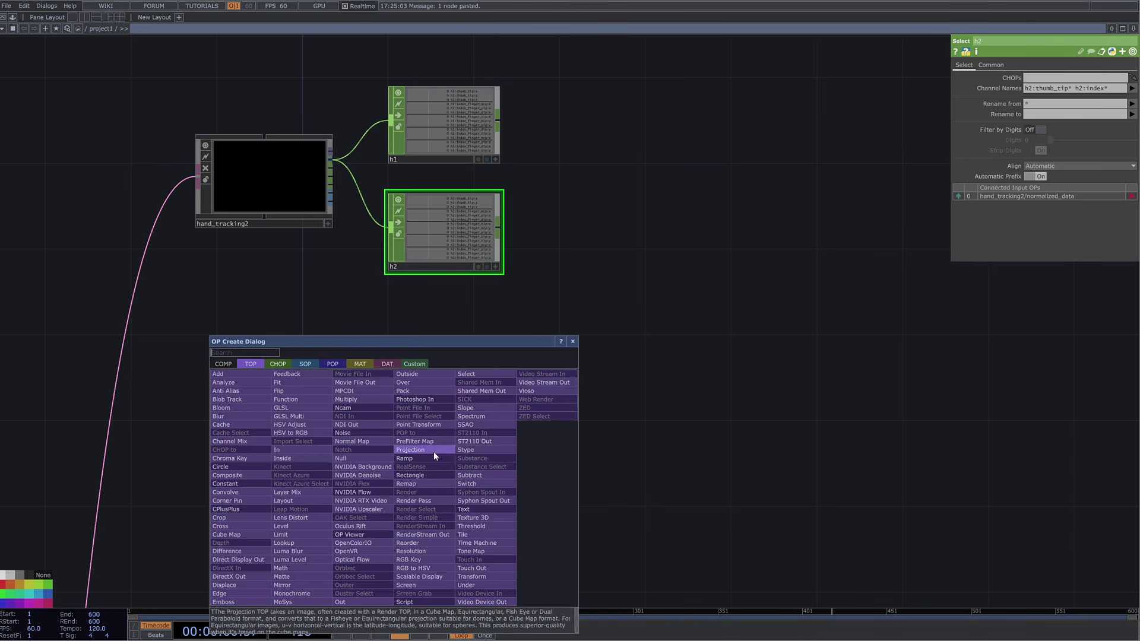
{"action": "type", "text": "re"}
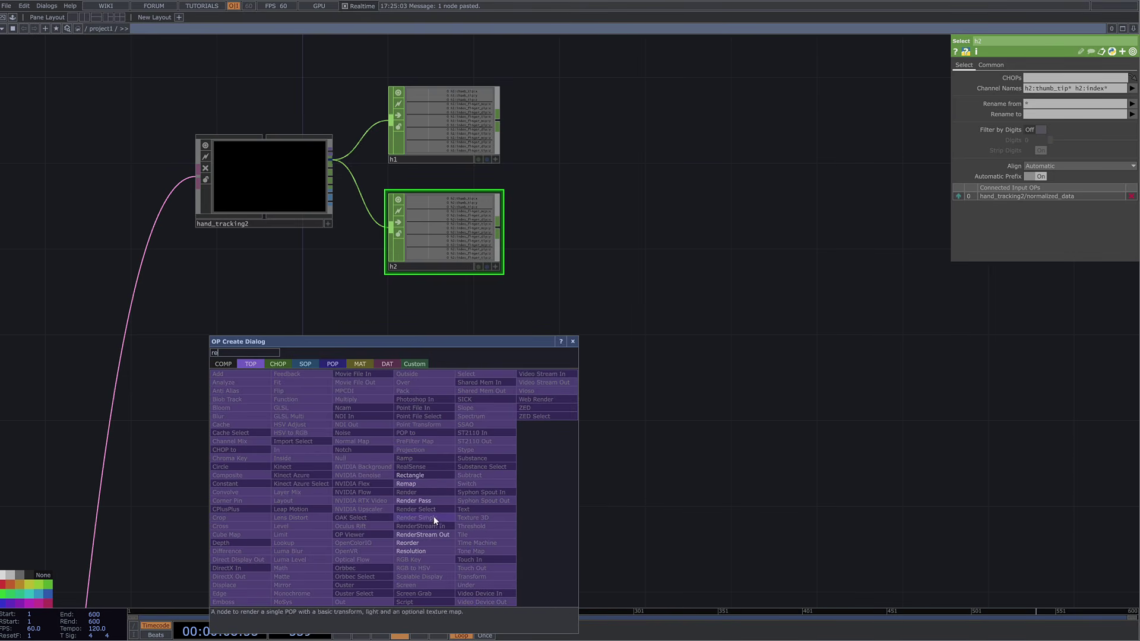
{"action": "type", "text": "c"}
{"action": "key", "text": "Return"}
{"action": "left_click", "coordinate": [612, 319]}
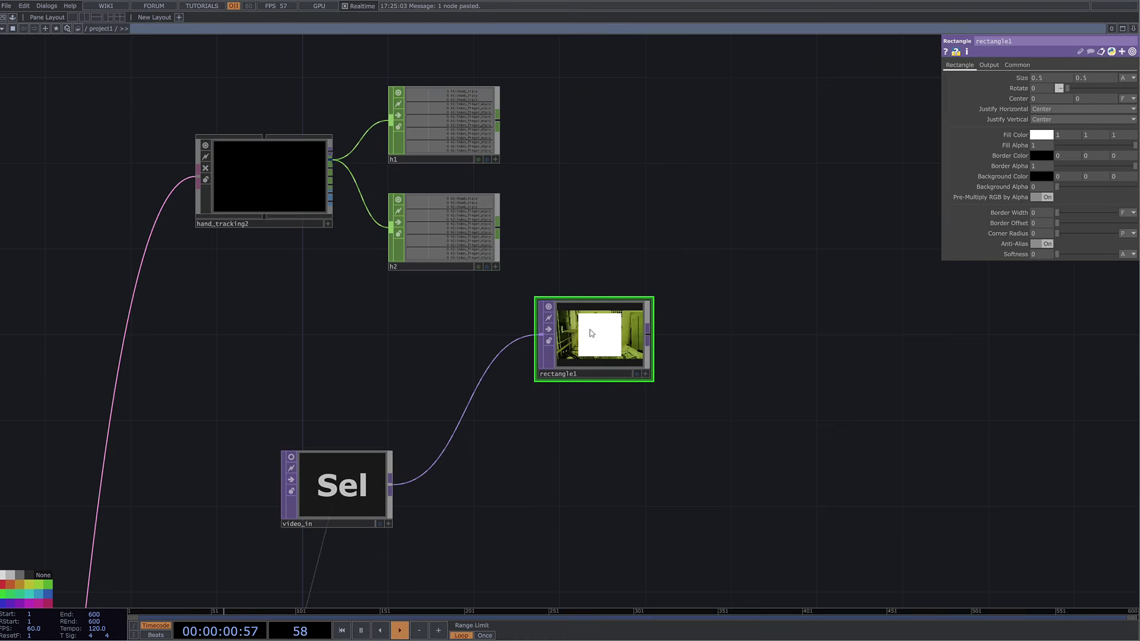
Set rectangle1's Size to 1 by 1 so it fills the whole frame
{"action": "scroll", "coordinate": [742, 324], "scroll_direction": "up", "scroll_amount": 4}
{"action": "scroll", "coordinate": [506, 386], "scroll_direction": "up", "scroll_amount": 3}
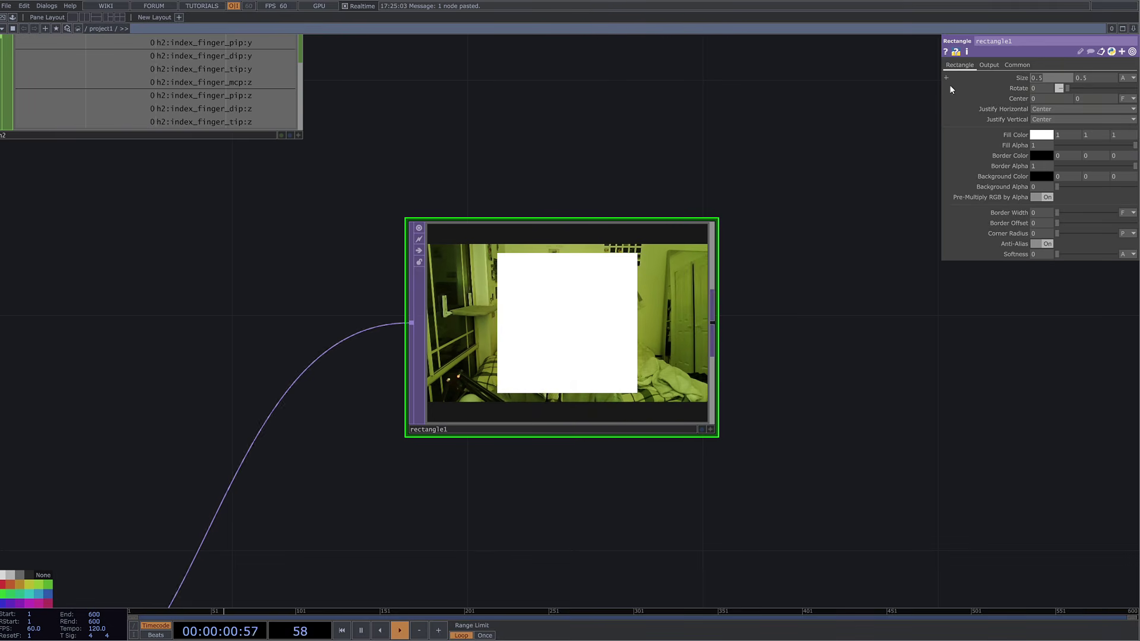
{"action": "type", "text": "1"}
{"action": "left_click", "coordinate": [1099, 76]}
{"action": "type", "text": "1"}
{"action": "key", "text": "Return"}
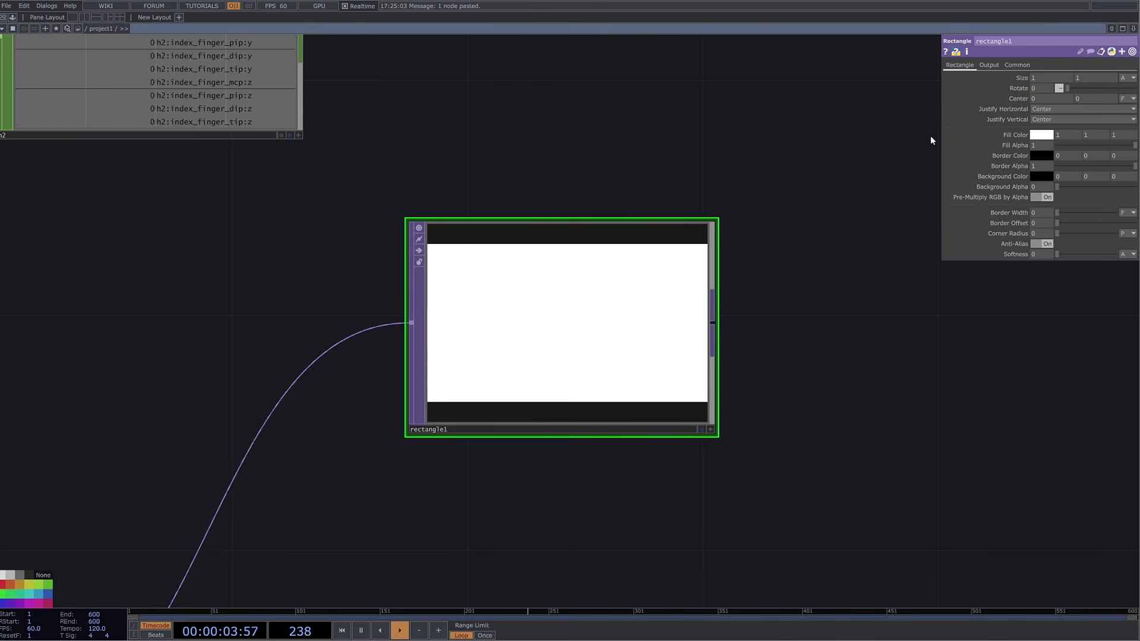
Set rectangle1's Combine with Input option to Set Resolution Only
{"action": "left_click", "coordinate": [989, 64]}
{"action": "left_click", "coordinate": [1053, 88]}
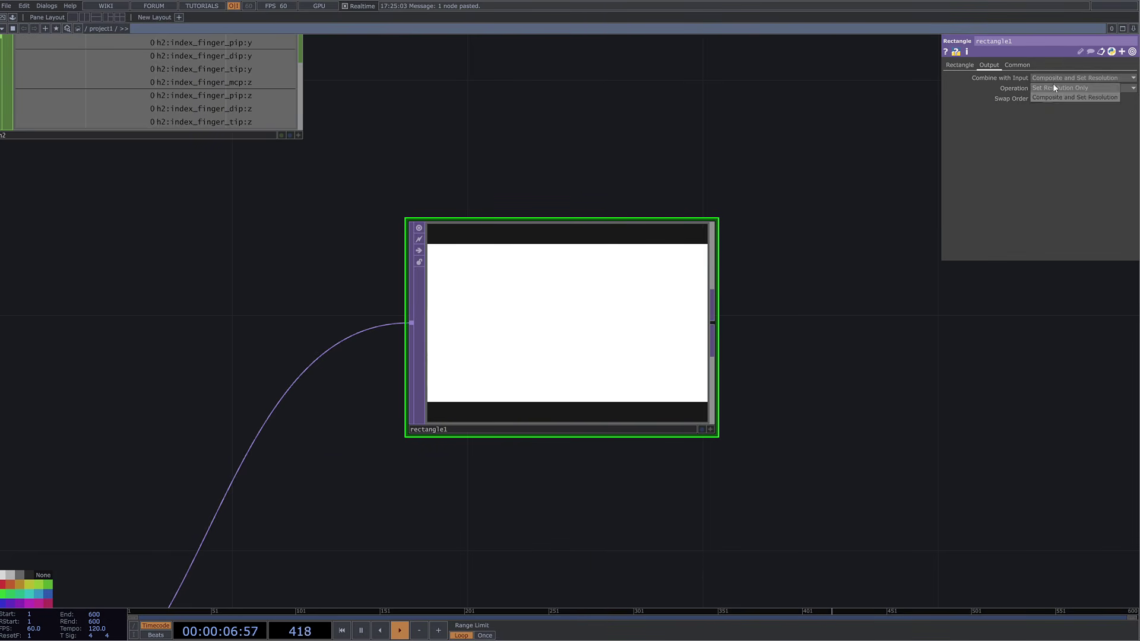
{"action": "left_click", "coordinate": [1053, 90]}
{"action": "left_click_drag", "start_coordinate": [809, 295], "coordinate": [794, 253]}
{"action": "scroll", "coordinate": [794, 253], "scroll_direction": "down", "scroll_amount": 3}
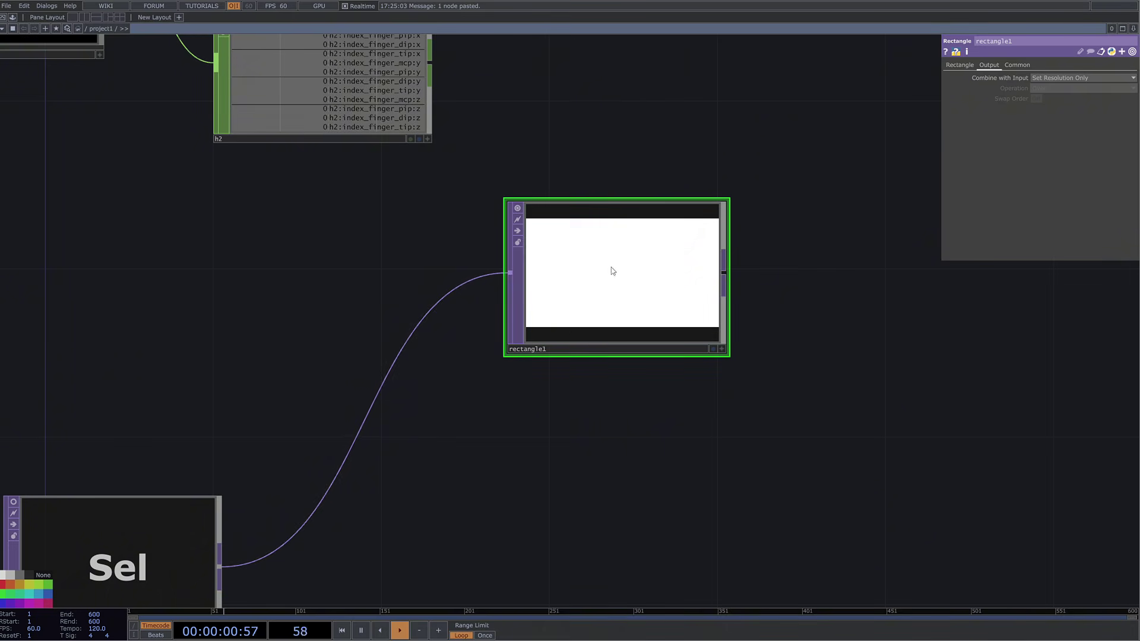
{"action": "mouse_move", "coordinate": [610, 270]}
{"action": "middle_mouse_down"}
{"action": "mouse_move", "coordinate": [578, 257]}
{"action": "mouse_move", "coordinate": [601, 257]}
{"action": "middle_mouse_up"}
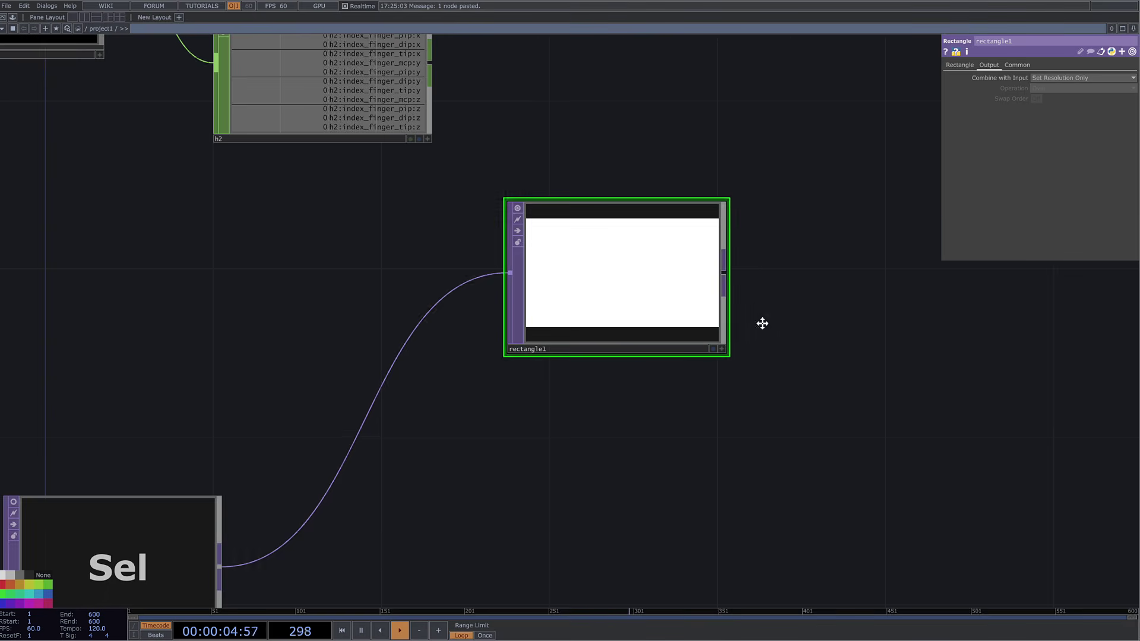
Move rectangle1 closer to h2, just below it, keeping its link from video_in
{"action": "left_click_drag", "start_coordinate": [761, 323], "coordinate": [666, 269]}
{"action": "left_click_drag", "start_coordinate": [523, 409], "coordinate": [598, 351]}
{"action": "scroll", "coordinate": [599, 351], "scroll_direction": "down", "scroll_amount": 3}
{"action": "right_click_drag", "start_coordinate": [482, 390], "coordinate": [282, 416]}
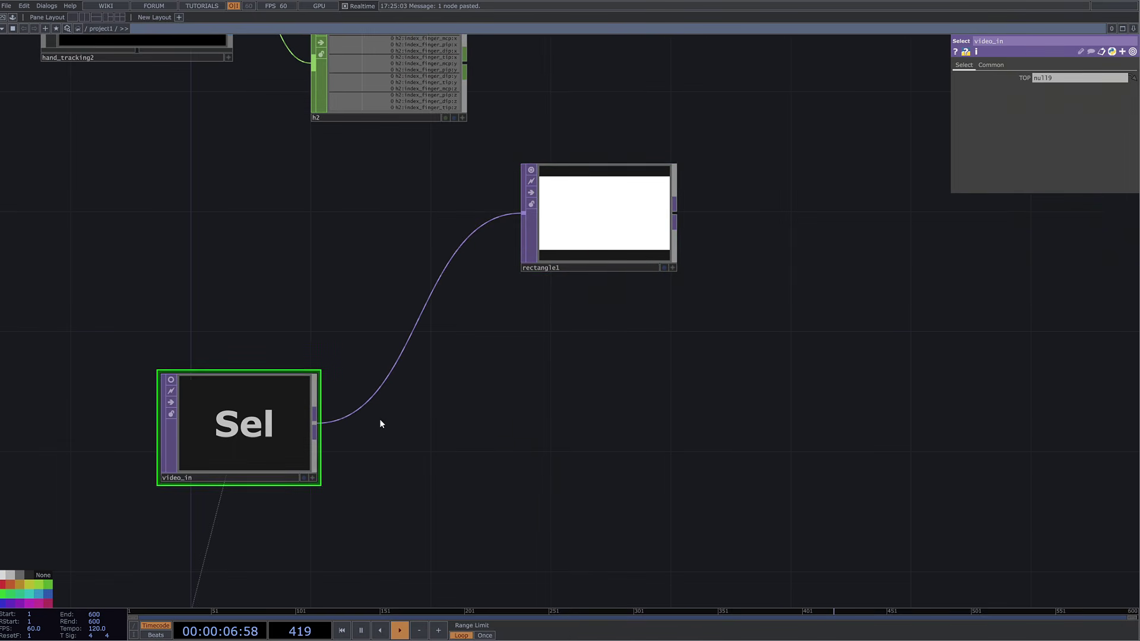
{"action": "left_click_drag", "start_coordinate": [771, 356], "coordinate": [675, 395]}
{"action": "scroll", "coordinate": [675, 395], "scroll_direction": "down", "scroll_amount": 3}
{"action": "left_click_drag", "start_coordinate": [552, 295], "coordinate": [513, 273]}
{"action": "right_click_drag", "start_coordinate": [641, 254], "coordinate": [487, 279]}
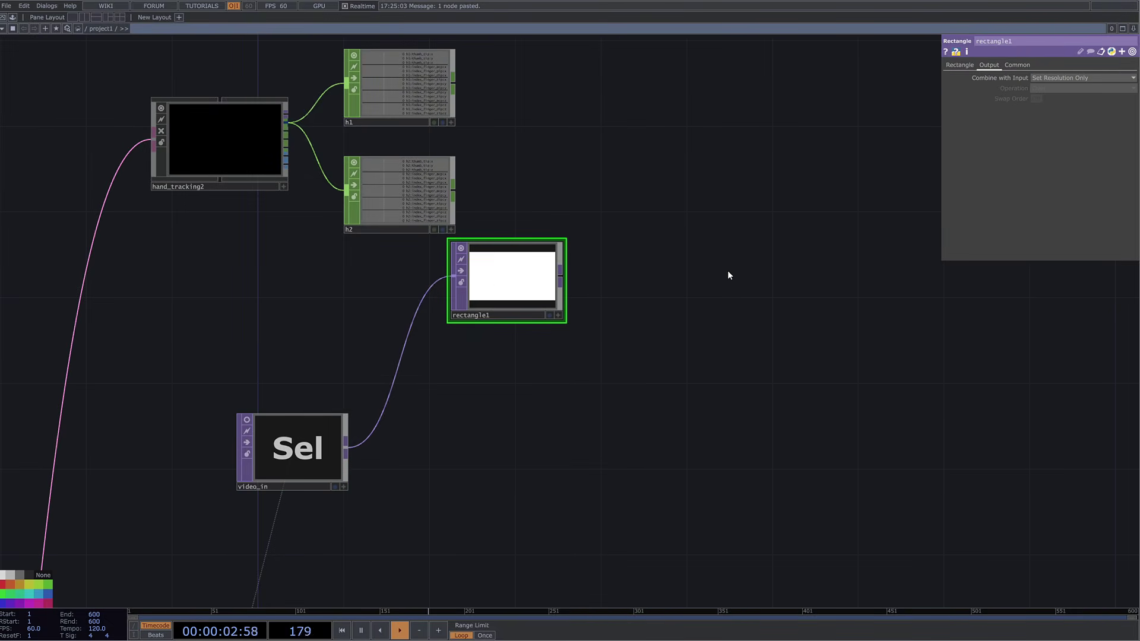
Add a Corner Pin TOP after rectangle1 and show its Pin parameters
{"action": "left_click_drag", "start_coordinate": [729, 276], "coordinate": [704, 272]}
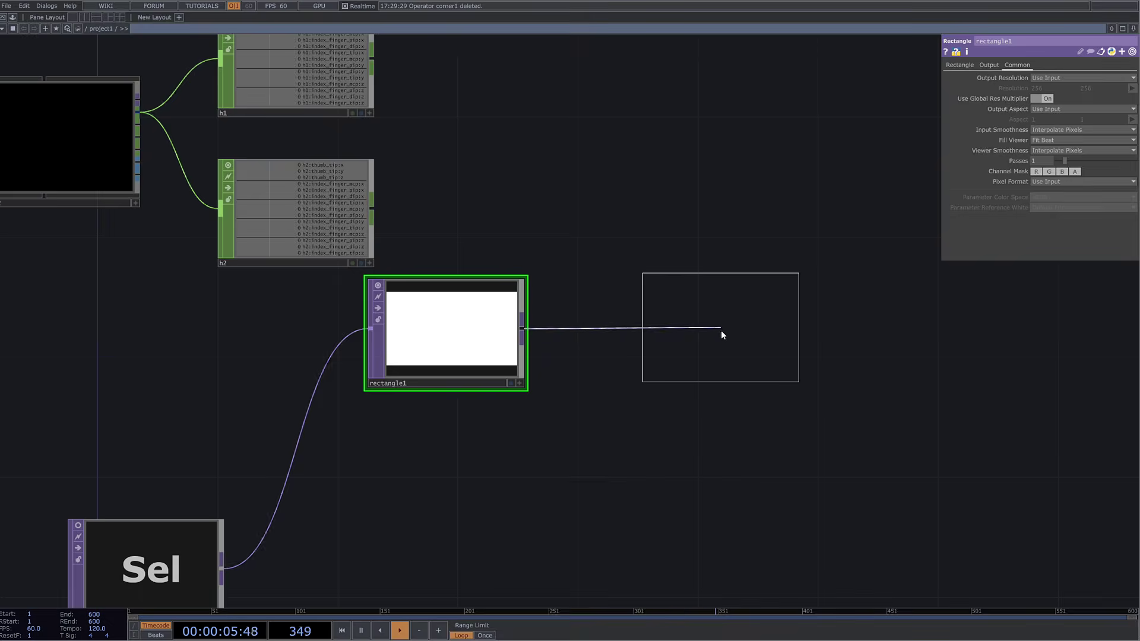
{"action": "left_click", "coordinate": [720, 332]}
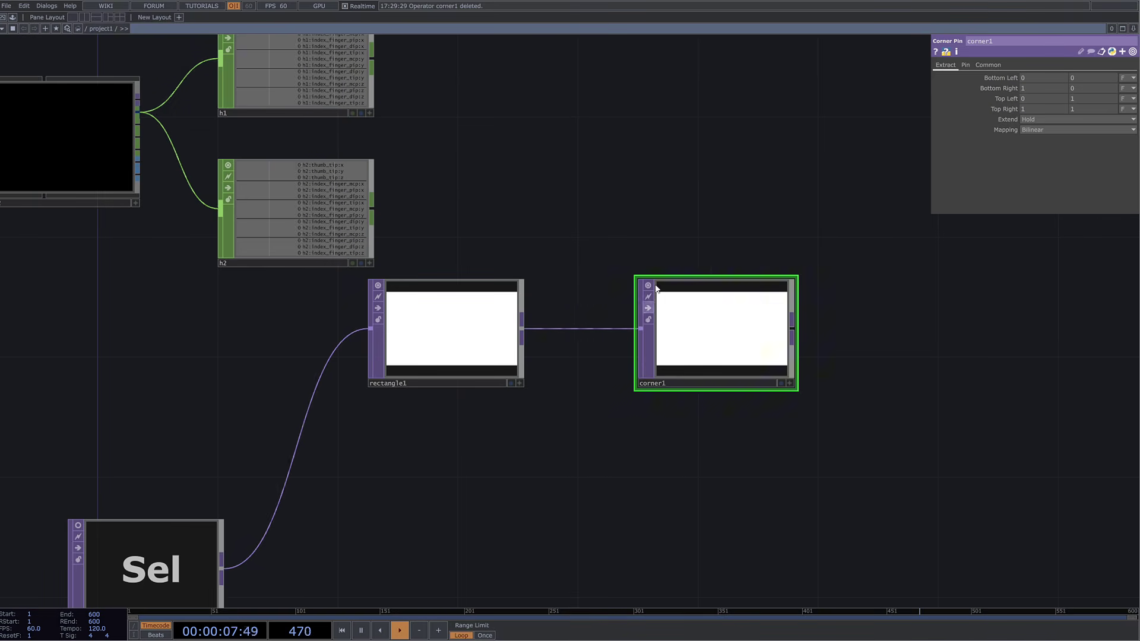
{"action": "left_click", "coordinate": [966, 66]}
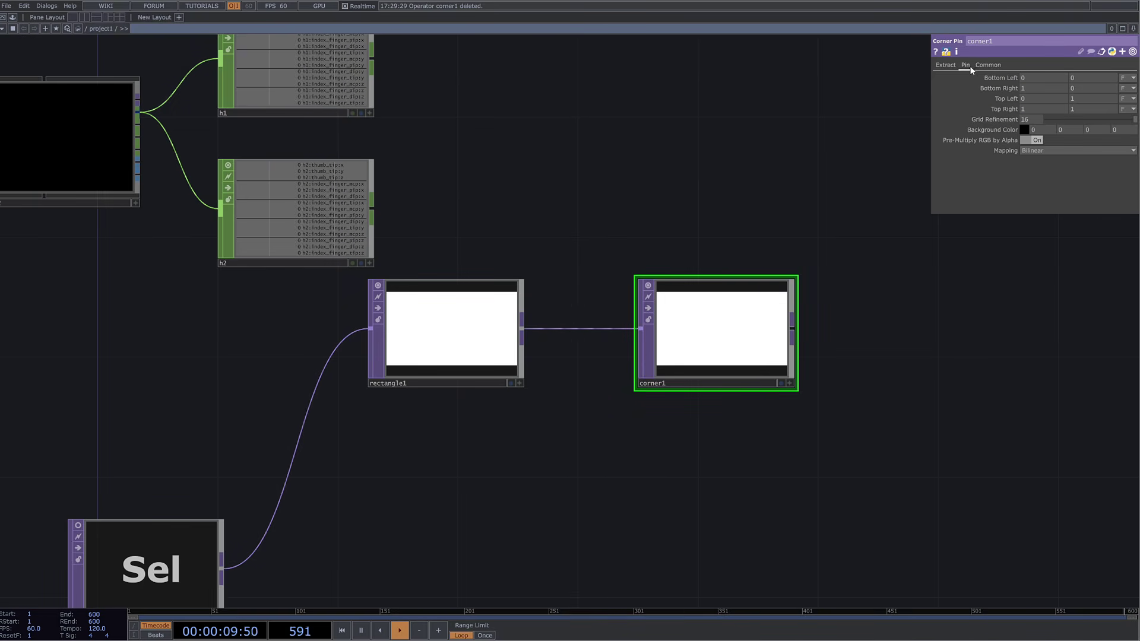
Try moving corner1's Bottom Left pin to 0.5, 0.2, and reset it to 0, 0
{"action": "middle_click_drag", "start_coordinate": [1031, 78], "coordinate": [1093, 78]}
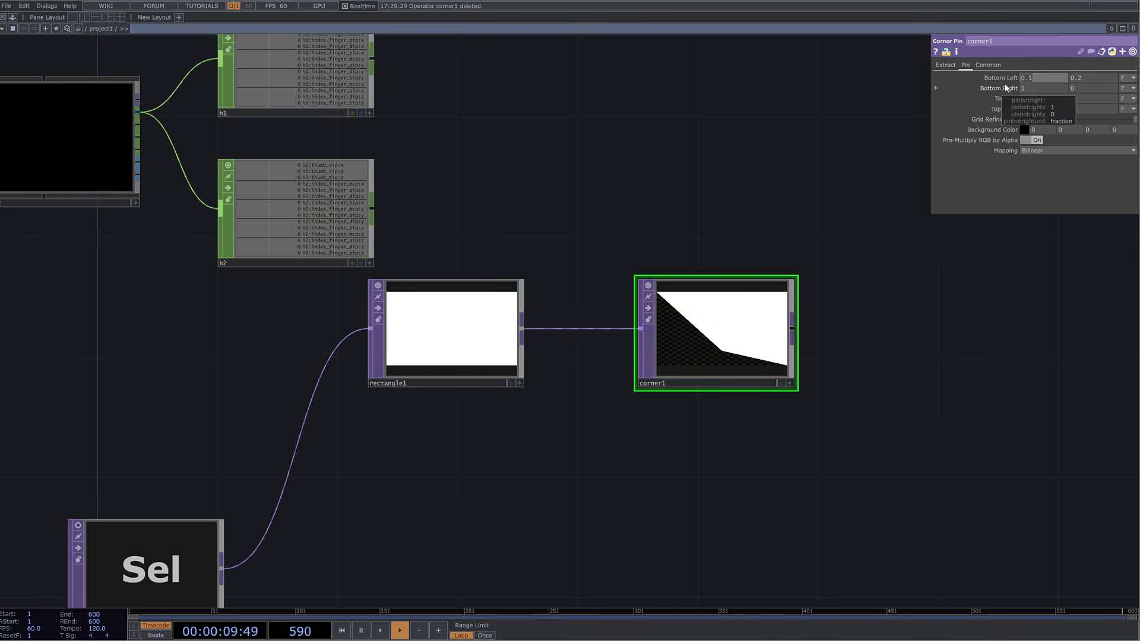
{"action": "left_click", "coordinate": [857, 178]}
{"action": "left_click", "coordinate": [1082, 79]}
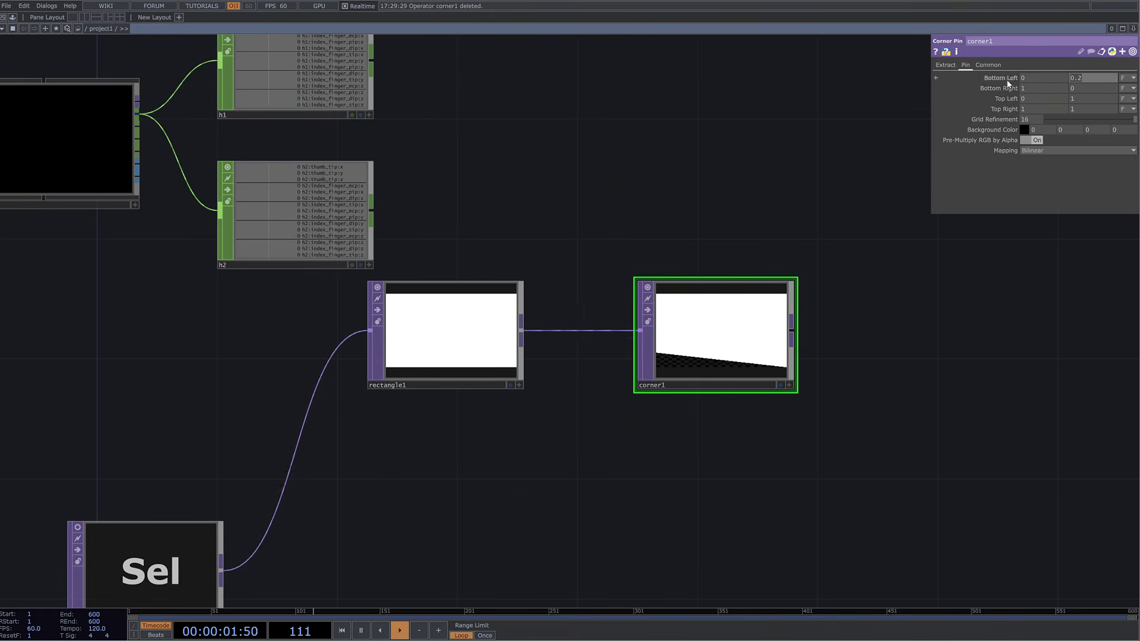
{"action": "type", "text": "0"}
{"action": "left_click", "coordinate": [919, 107]}
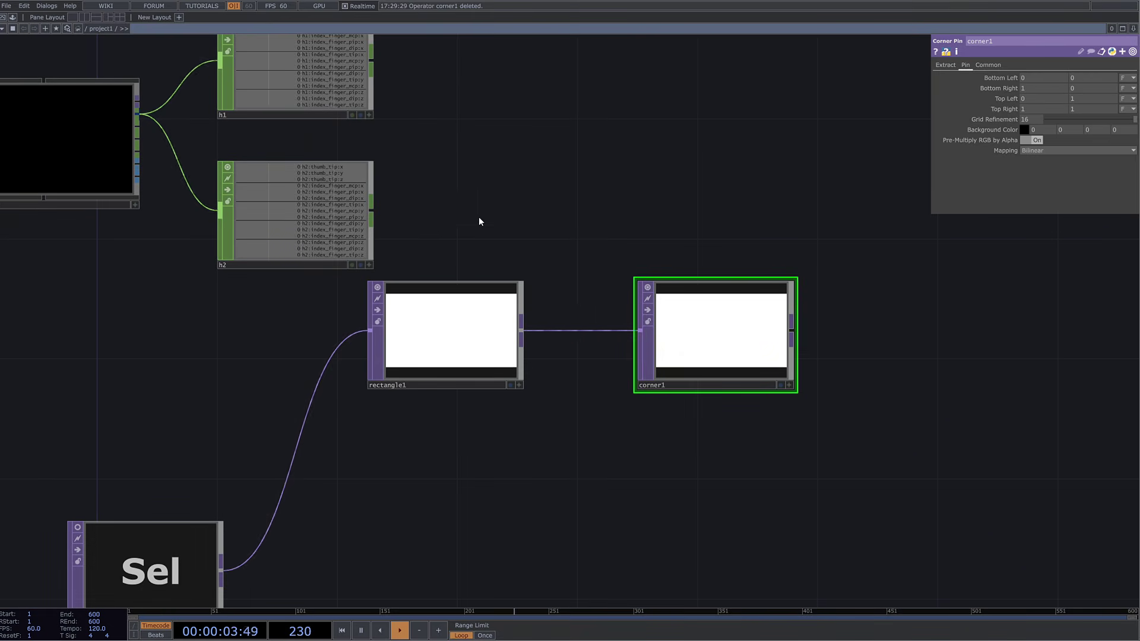
Try corner1's Bottom Left pin in pixels with a horizontal value of 1080, and undo both the value and unit changes
{"action": "left_click_drag", "start_coordinate": [586, 205], "coordinate": [567, 209]}
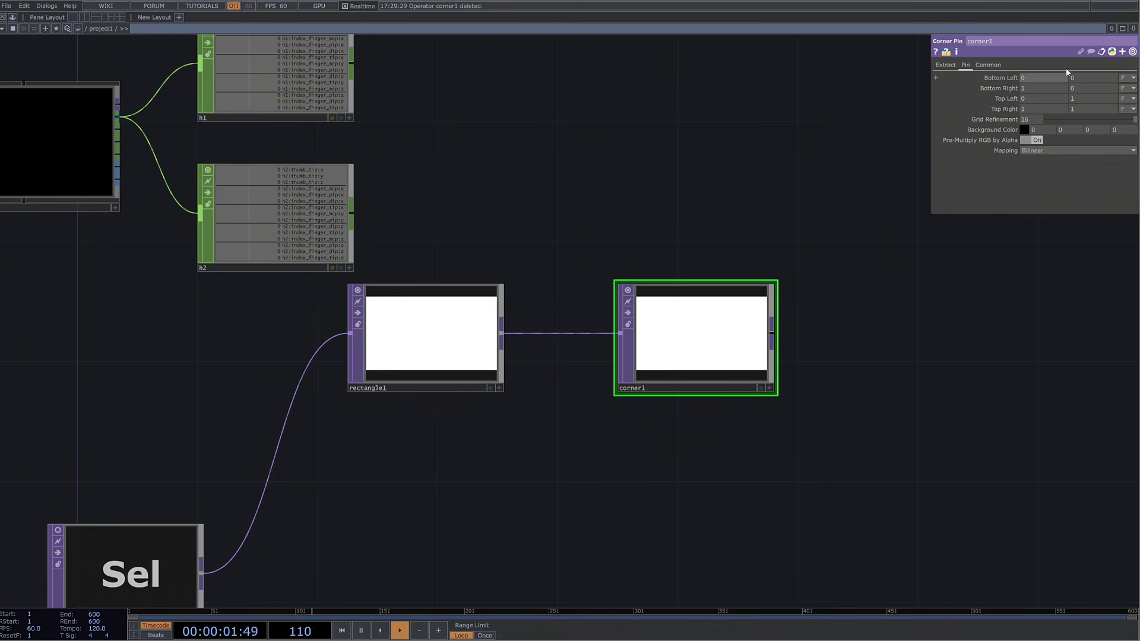
{"action": "left_click", "coordinate": [1126, 78]}
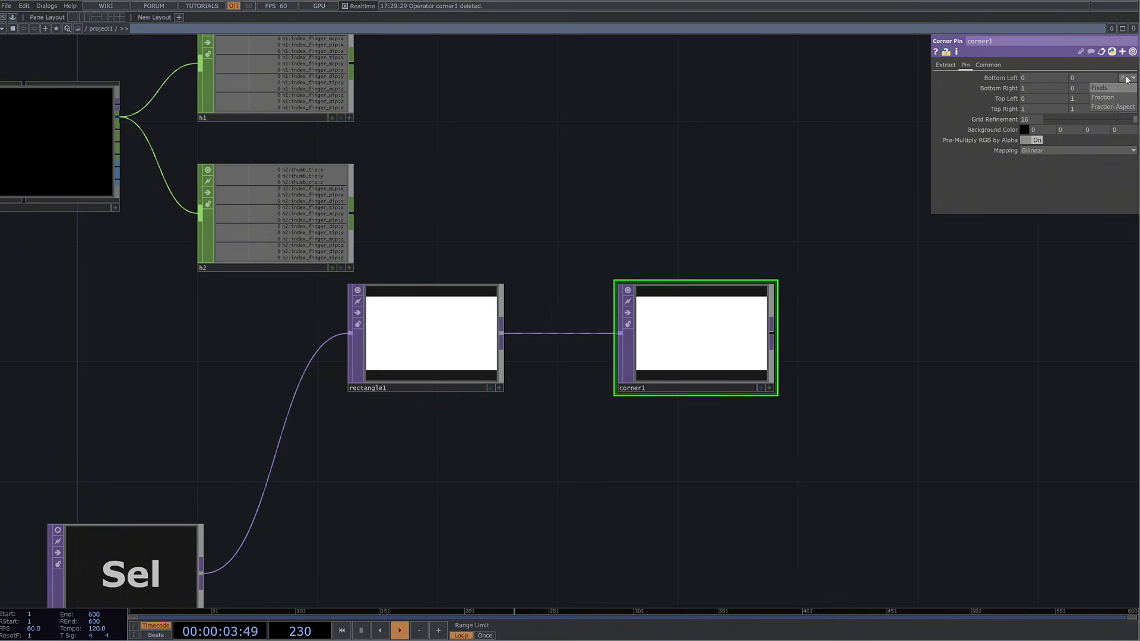
{"action": "left_click", "coordinate": [1034, 78]}
{"action": "left_click_drag", "start_coordinate": [1027, 78], "coordinate": [1000, 85]}
{"action": "type", "text": "10"}
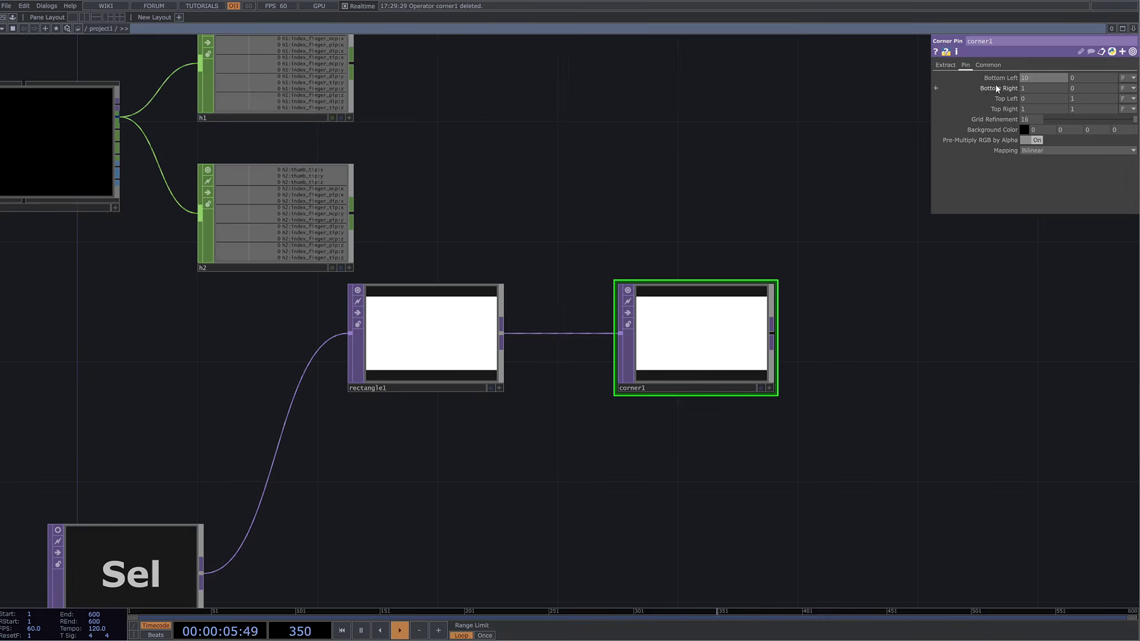
{"action": "type", "text": "80"}
{"action": "key", "text": "Return"}
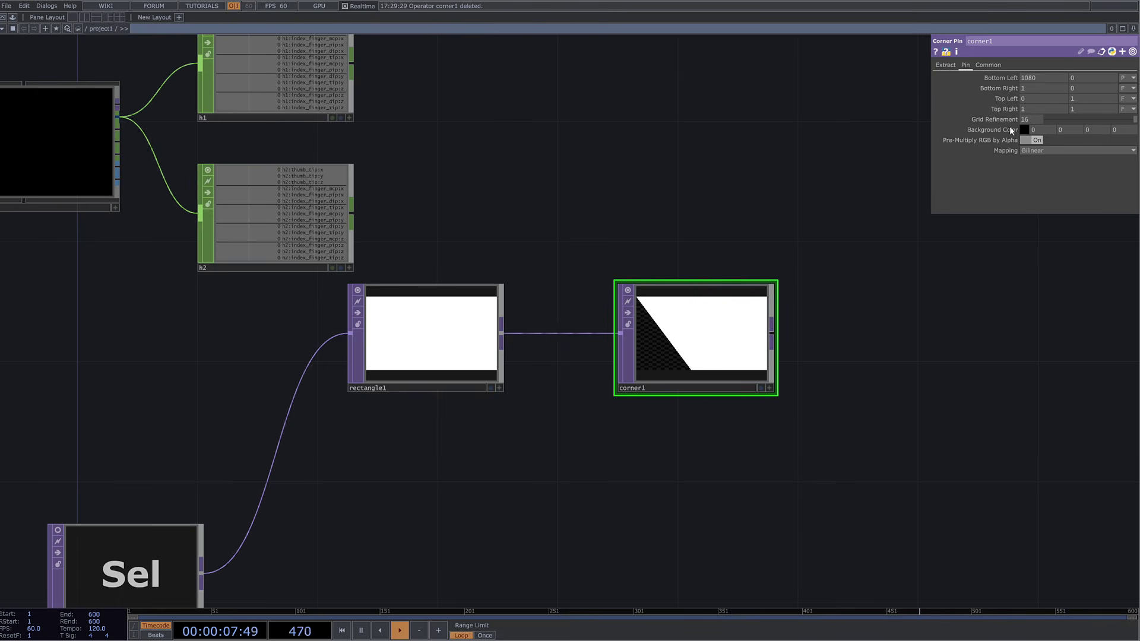
{"action": "key", "text": "ctrl+z"}
{"action": "key", "text": "ctrl+z"}
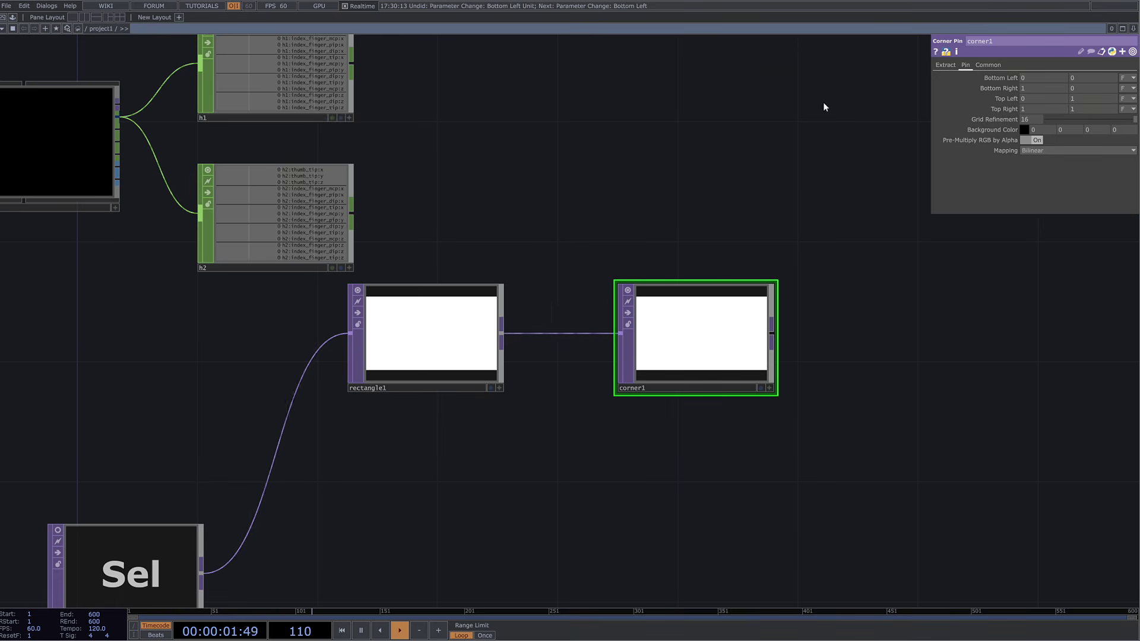
{"action": "left_click_drag", "start_coordinate": [551, 292], "coordinate": [556, 369]}
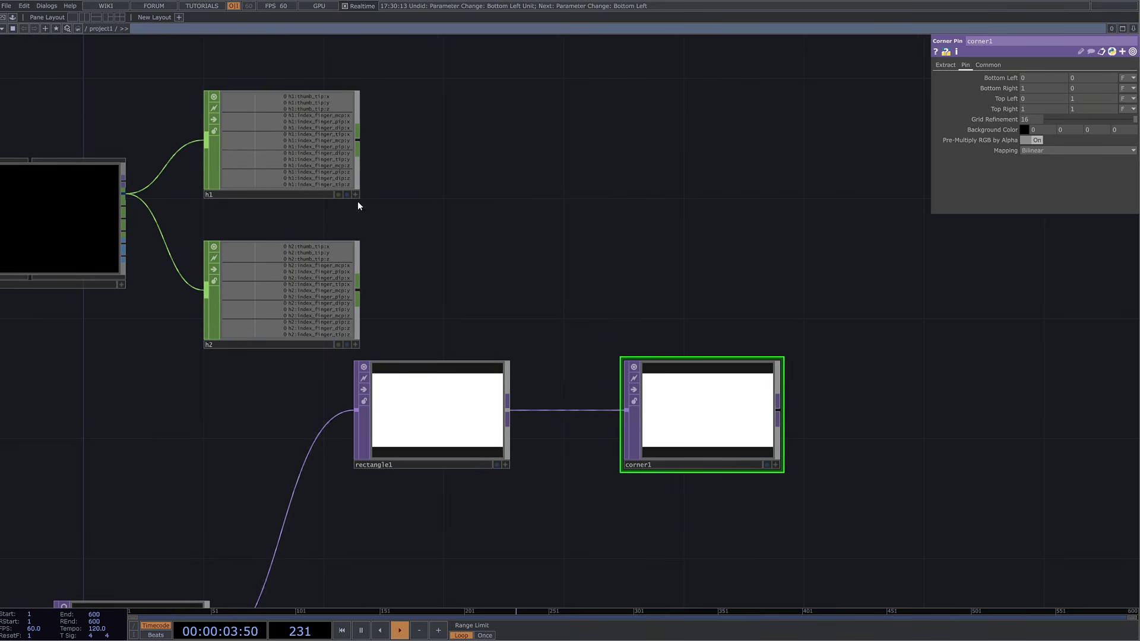
{"action": "left_click", "coordinate": [330, 180]}
{"action": "left_click", "coordinate": [717, 387]}
{"action": "left_click_drag", "start_coordinate": [471, 145], "coordinate": [518, 206]}
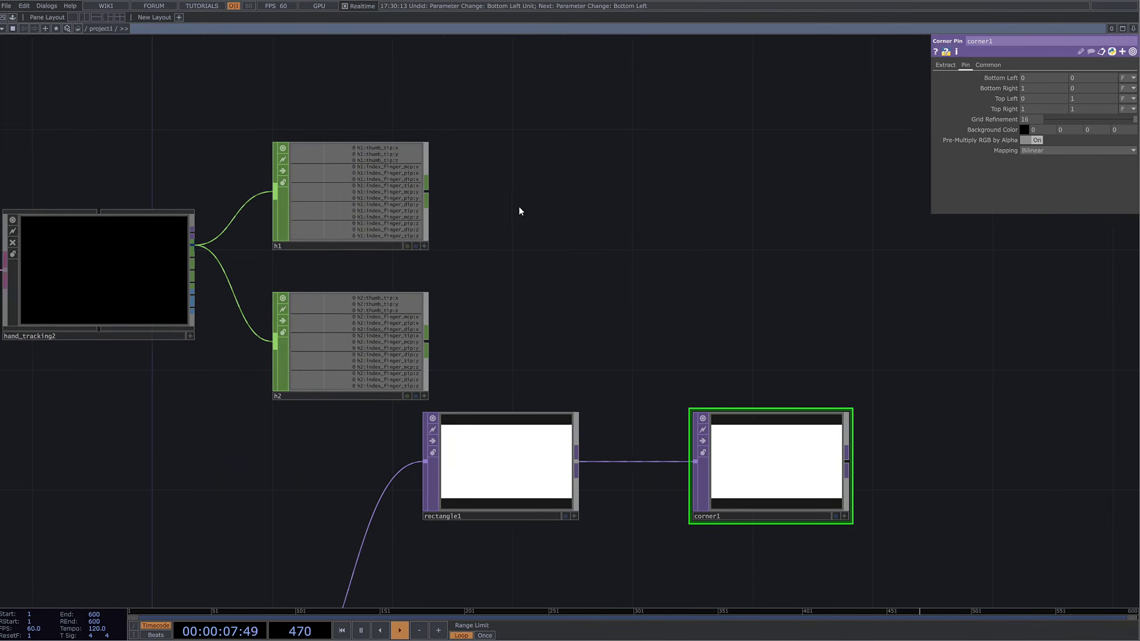
Drive corner1's Bottom Left pin with CHOP references to h1's thumb_tip:x and thumb_tip:y channels
{"action": "scroll", "coordinate": [523, 208], "scroll_direction": "up", "scroll_amount": 3}
{"action": "left_click_drag", "start_coordinate": [735, 316], "coordinate": [491, 248]}
{"action": "scroll", "coordinate": [422, 204], "scroll_direction": "down", "scroll_amount": 2}
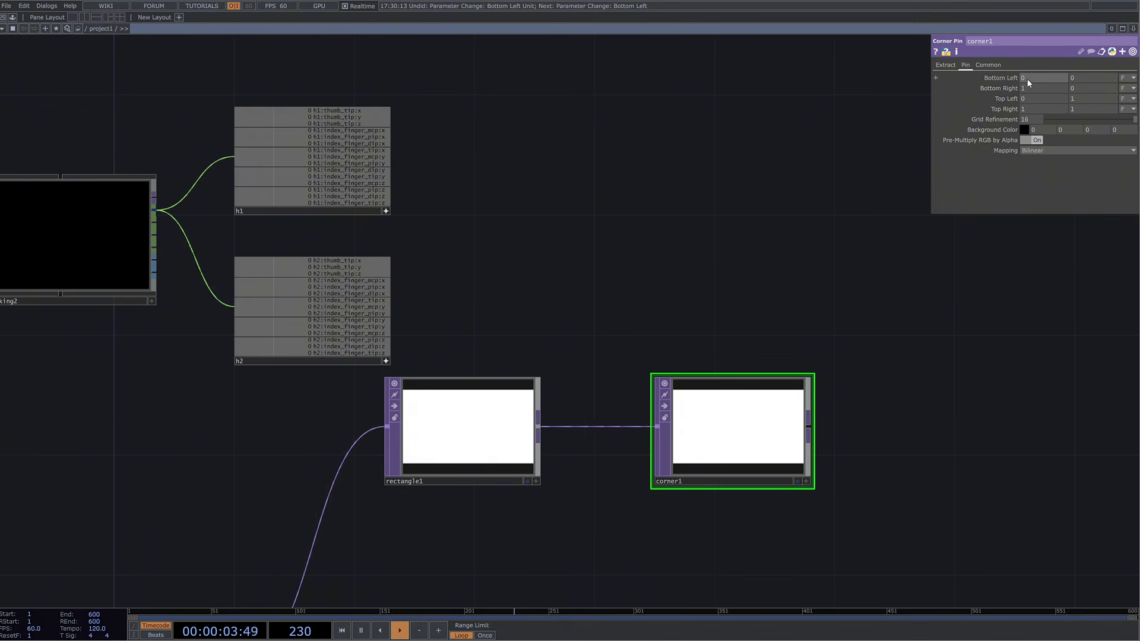
{"action": "scroll", "coordinate": [378, 97], "scroll_direction": "up", "scroll_amount": 2}
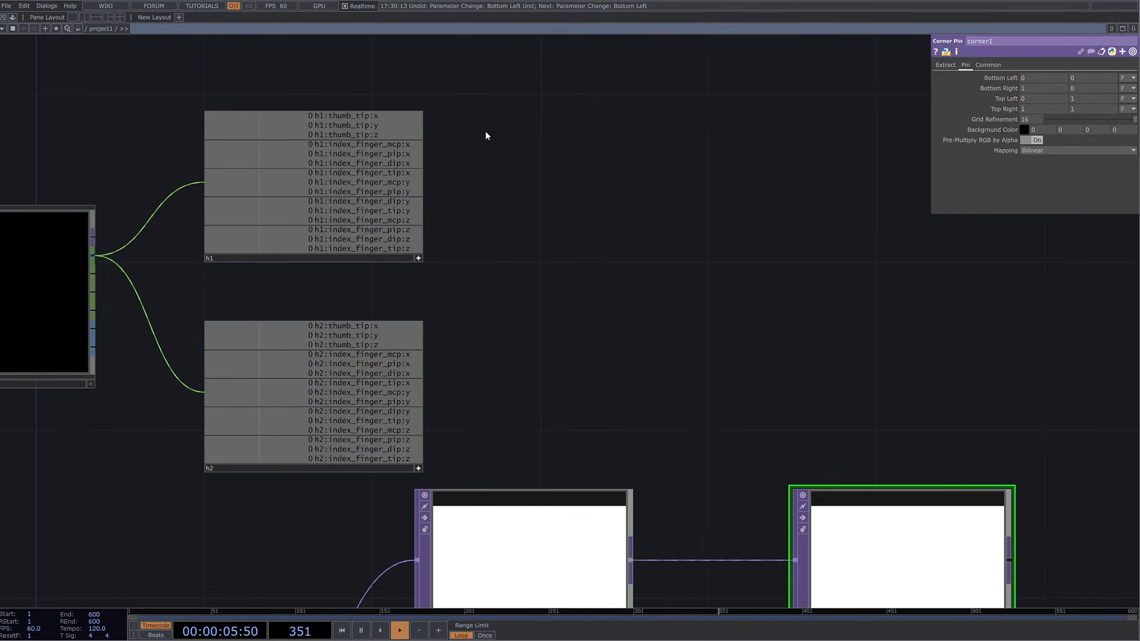
{"action": "left_click_drag", "start_coordinate": [621, 166], "coordinate": [325, 115]}
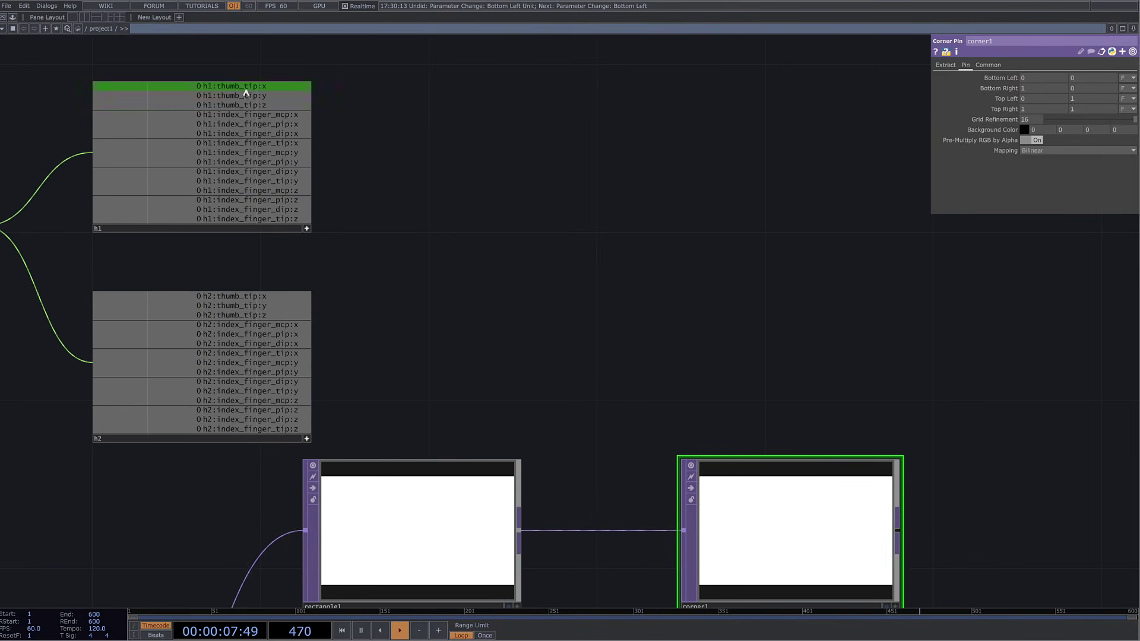
{"action": "left_click_drag", "start_coordinate": [667, 361], "coordinate": [657, 343]}
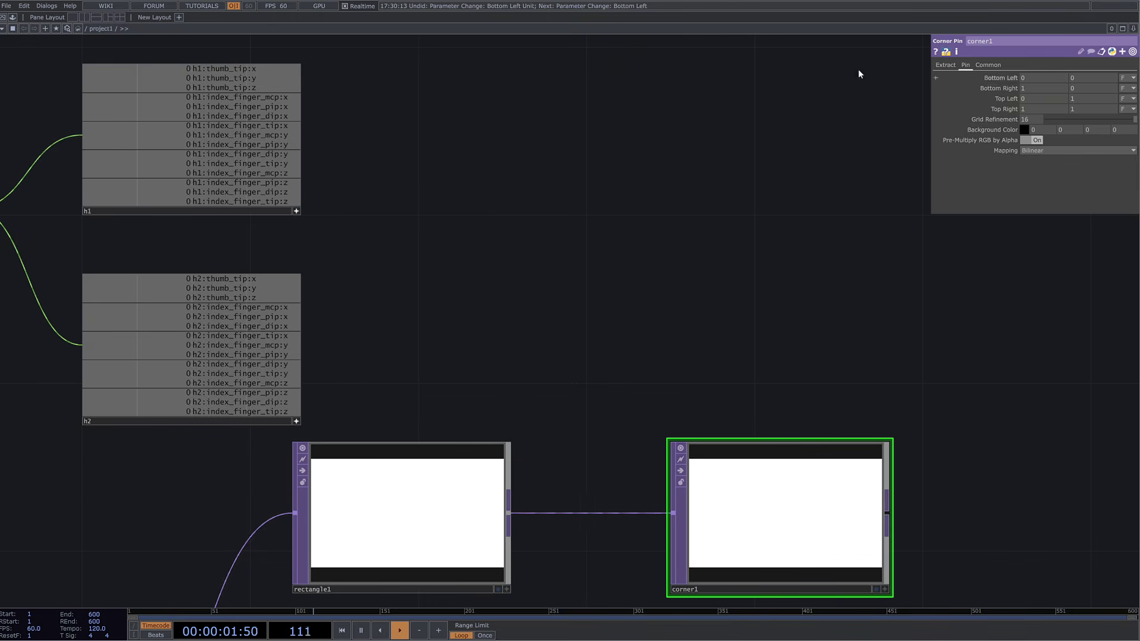
{"action": "left_click_drag", "start_coordinate": [234, 73], "coordinate": [794, 17]}
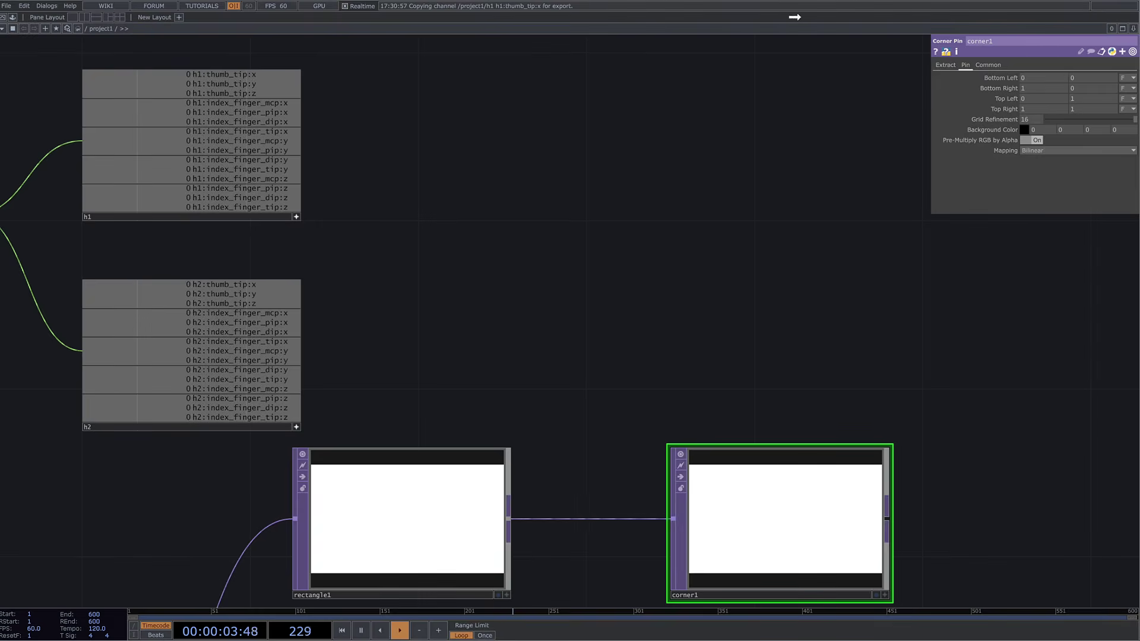
{"action": "mouse_move", "coordinate": [1032, 60]}
{"action": "left_mouse_down"}
{"action": "mouse_move", "coordinate": [1032, 79]}
{"action": "mouse_move", "coordinate": [1045, 77]}
{"action": "left_mouse_up"}
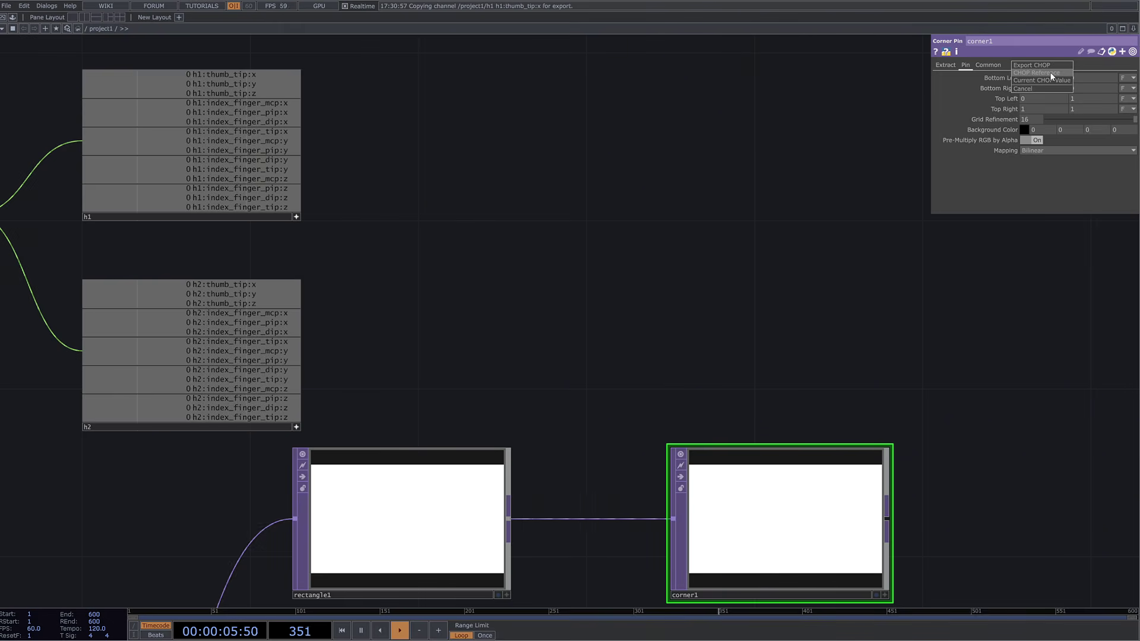
{"action": "left_click", "coordinate": [1050, 73]}
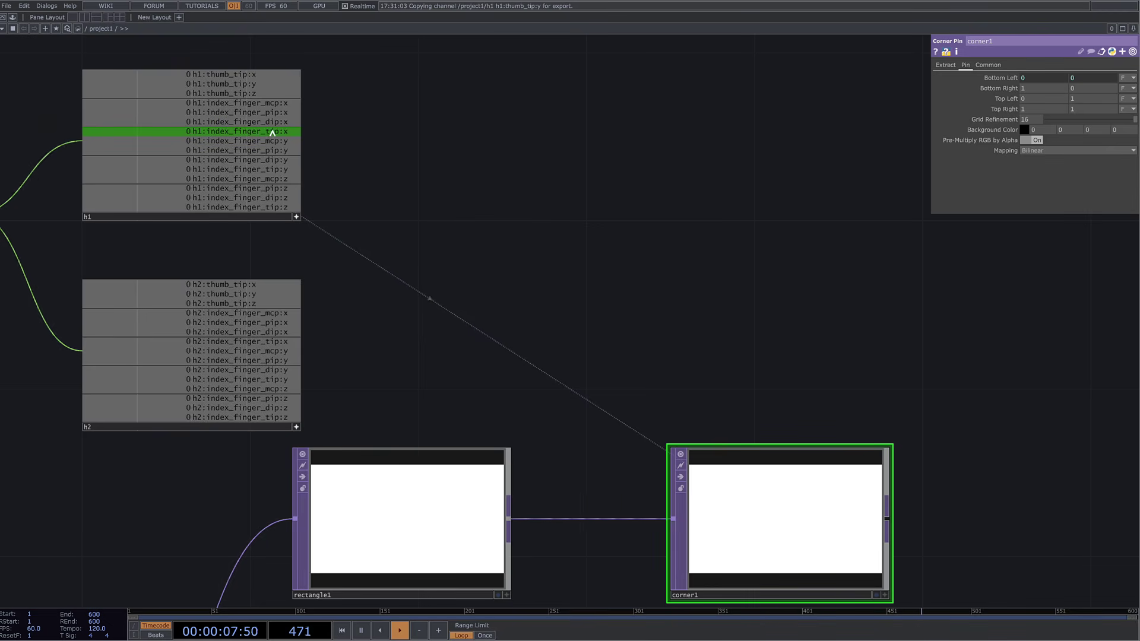
Drive corner1's Top Left pin with CHOP references to h1's index_finger_tip:x and index_finger_tip:y channels
{"action": "left_click_drag", "start_coordinate": [273, 132], "coordinate": [1041, 100]}
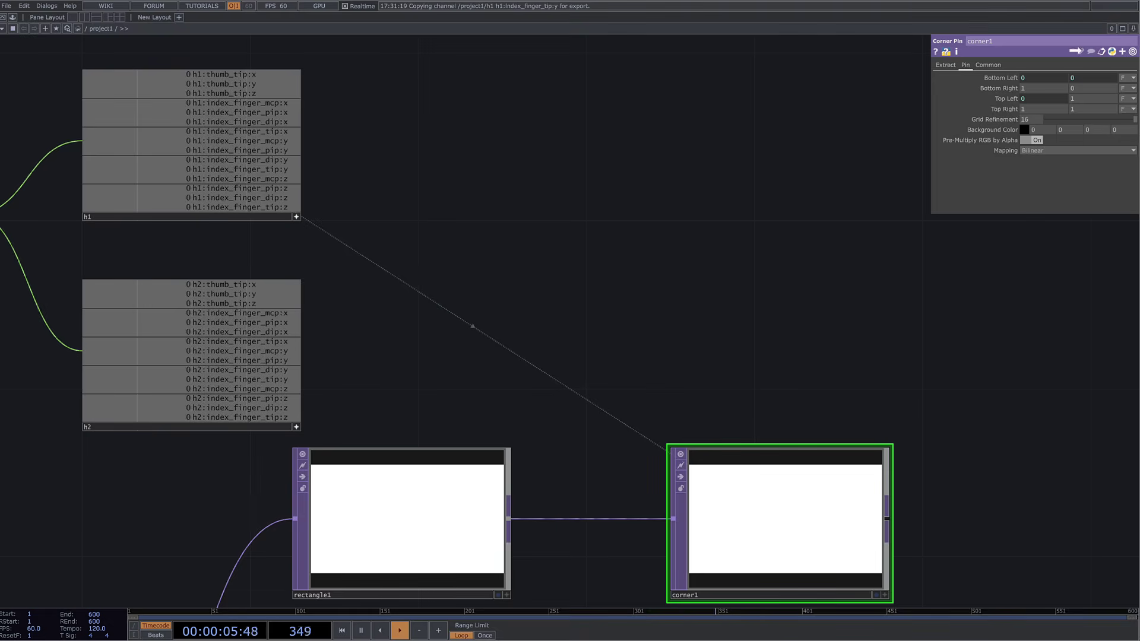
{"action": "left_click_drag", "start_coordinate": [1074, 51], "coordinate": [1076, 101]}
{"action": "left_click", "coordinate": [1083, 99]}
Drive corner1's Bottom Right pin with CHOP references to h2's thumb_tip:x and thumb_tip:y channels
{"action": "scroll", "coordinate": [725, 148], "scroll_direction": "right", "scroll_amount": 5}
{"action": "scroll", "coordinate": [725, 147], "scroll_direction": "down", "scroll_amount": 3}
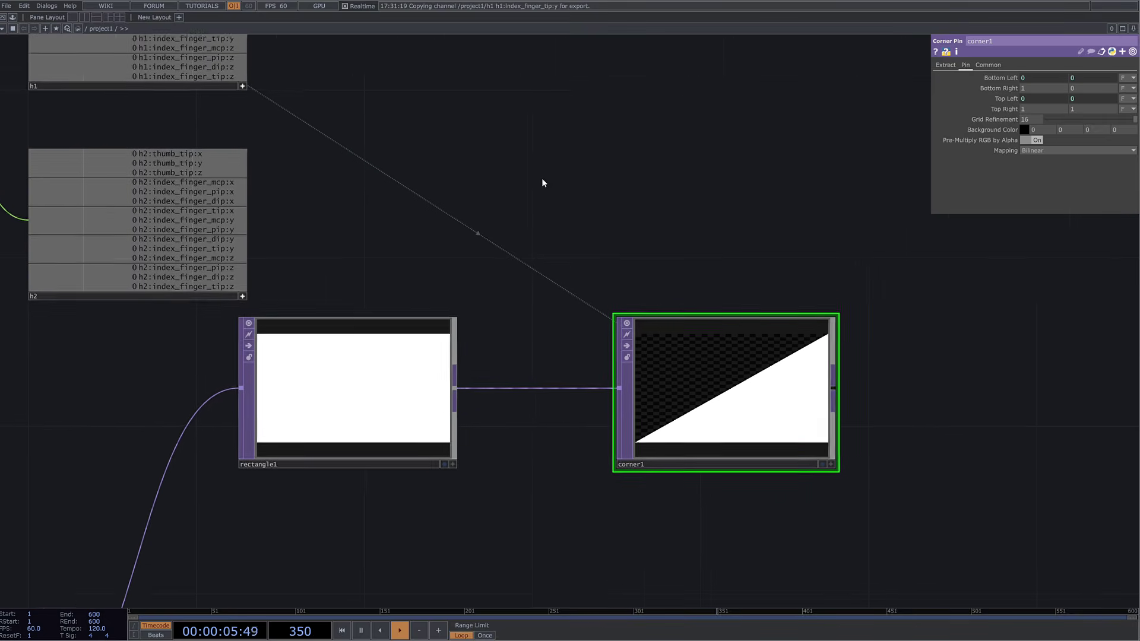
{"action": "scroll", "coordinate": [542, 181], "scroll_direction": "down", "scroll_amount": 5}
{"action": "scroll", "coordinate": [444, 144], "scroll_direction": "up", "scroll_amount": 2}
{"action": "scroll", "coordinate": [443, 143], "scroll_direction": "up", "scroll_amount": 2}
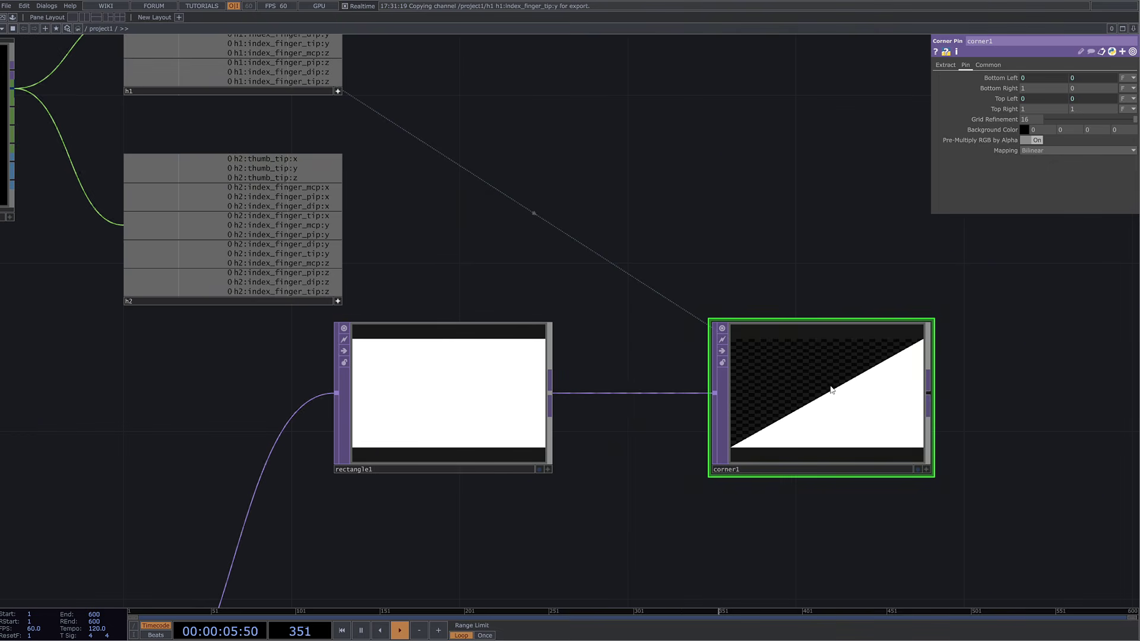
{"action": "left_click_drag", "start_coordinate": [270, 159], "coordinate": [315, 163]}
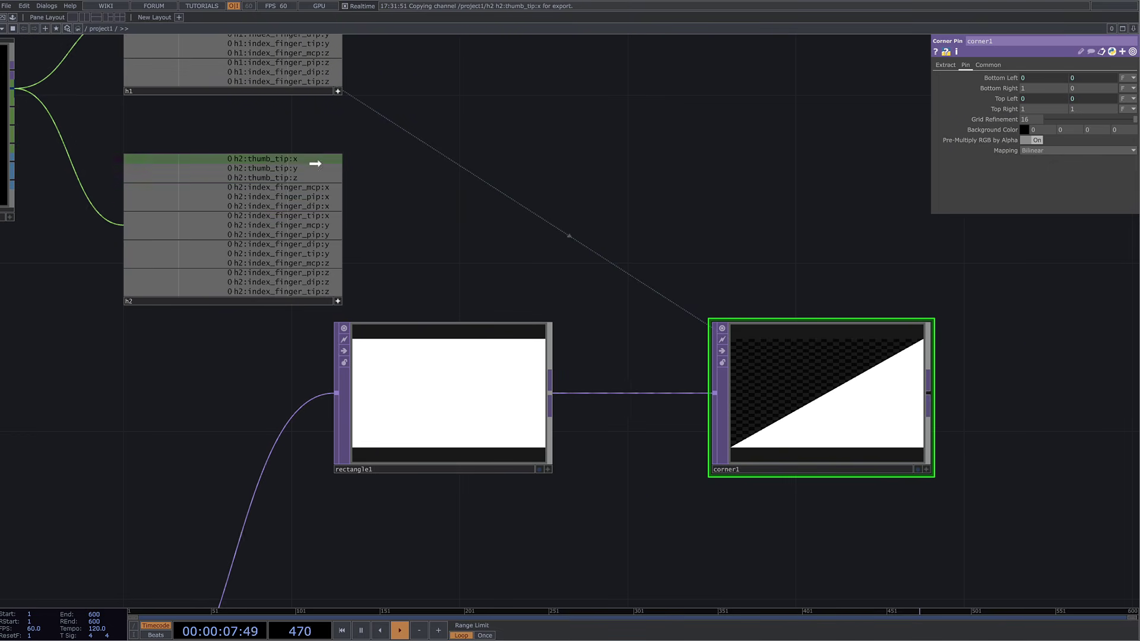
{"action": "left_click_drag", "start_coordinate": [1041, 98], "coordinate": [1043, 98]}
{"action": "left_click", "coordinate": [1054, 86]}
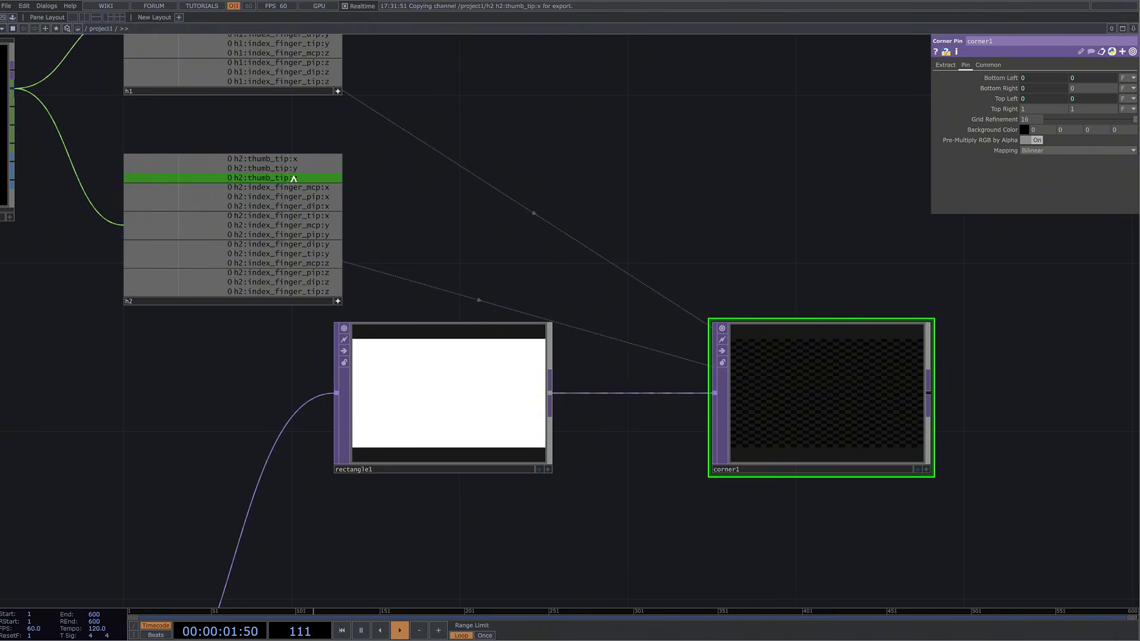
{"action": "left_click_drag", "start_coordinate": [992, 112], "coordinate": [1075, 96]}
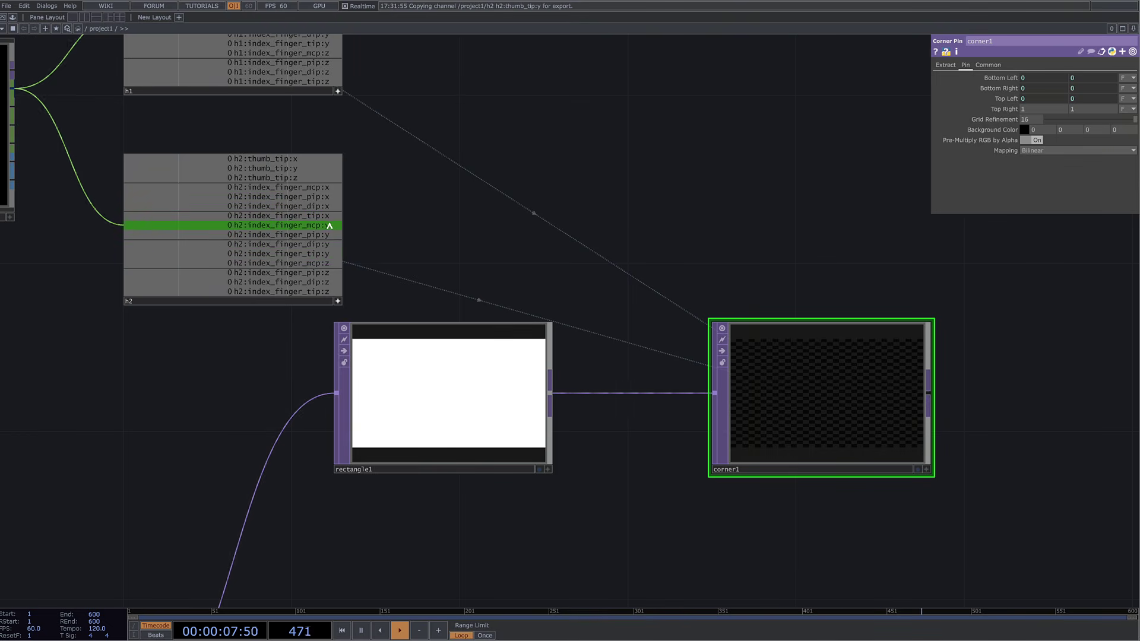
Drive corner1's Top Right pin with CHOP references to h2's index_finger_tip:x and index_finger_tip:y channels
{"action": "left_click_drag", "start_coordinate": [326, 217], "coordinate": [1069, 109]}
{"action": "scroll", "coordinate": [613, 216], "scroll_direction": "down", "scroll_amount": 4}
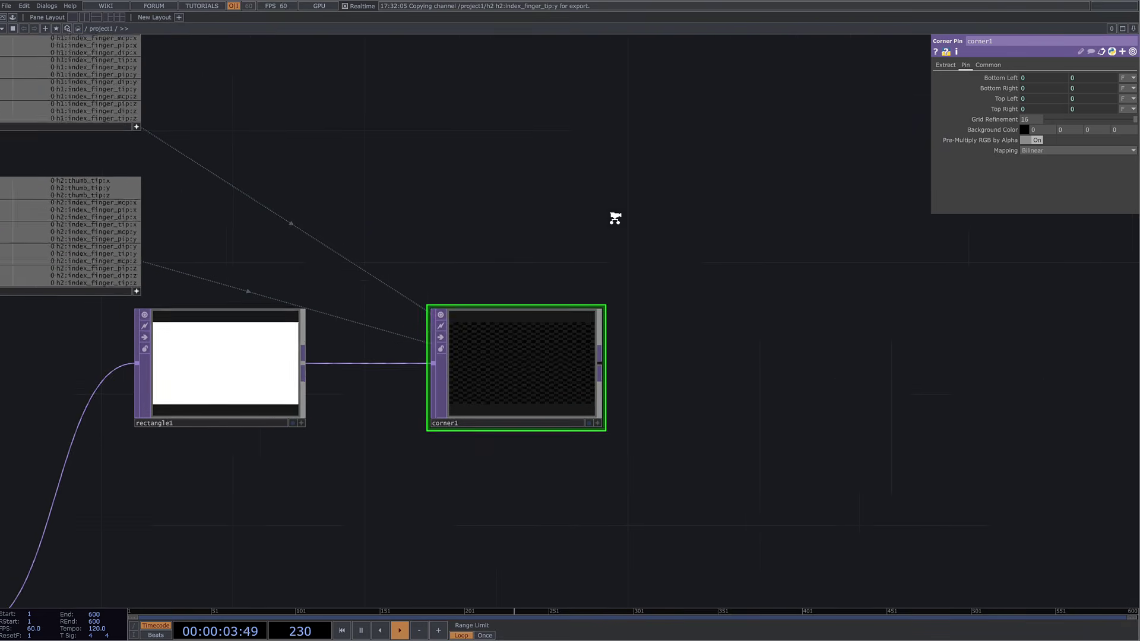
{"action": "left_click_drag", "start_coordinate": [524, 256], "coordinate": [585, 278]}
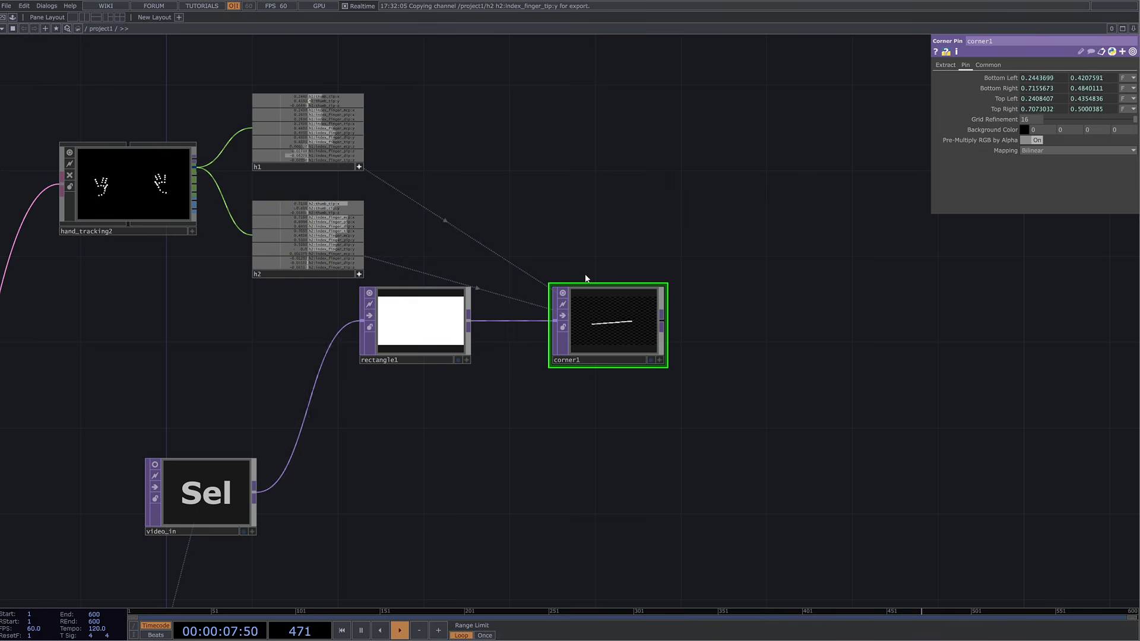
Add a temporary Null TOP from hand_tracking2 above corner1 to compare the hand points with the pinned rectangle, and delete it
{"action": "right_click", "coordinate": [200, 165]}
{"action": "type", "text": "nu"}
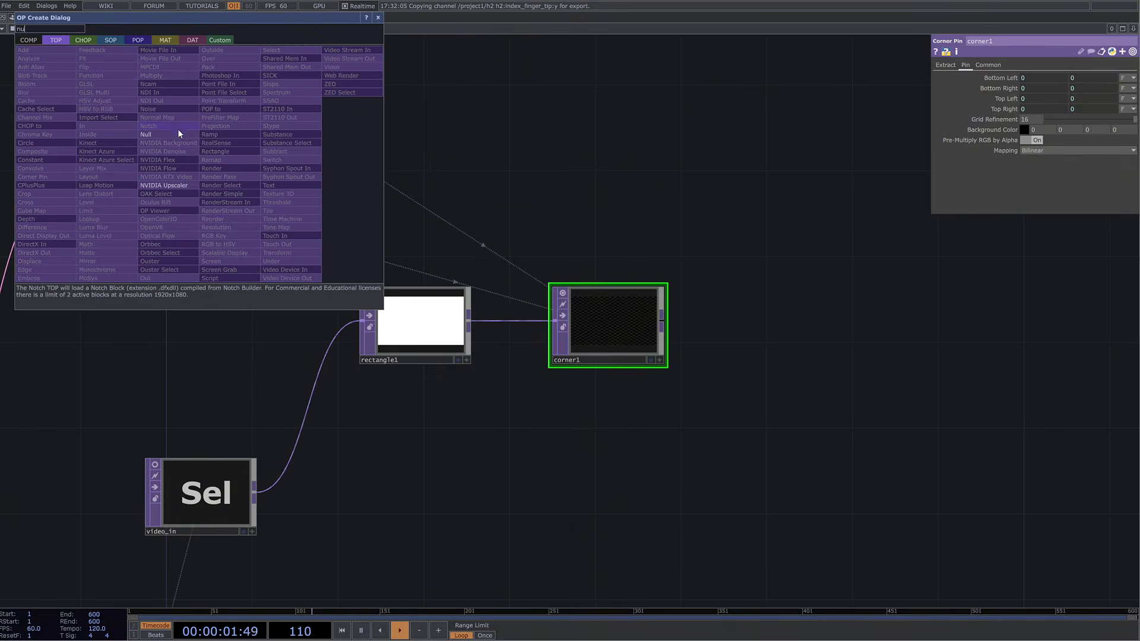
{"action": "left_click", "coordinate": [173, 133]}
{"action": "left_click", "coordinate": [668, 216]}
{"action": "left_click_drag", "start_coordinate": [663, 220], "coordinate": [574, 244]}
{"action": "scroll", "coordinate": [615, 257], "scroll_direction": "up", "scroll_amount": 3}
{"action": "scroll", "coordinate": [683, 279], "scroll_direction": "up", "scroll_amount": 3}
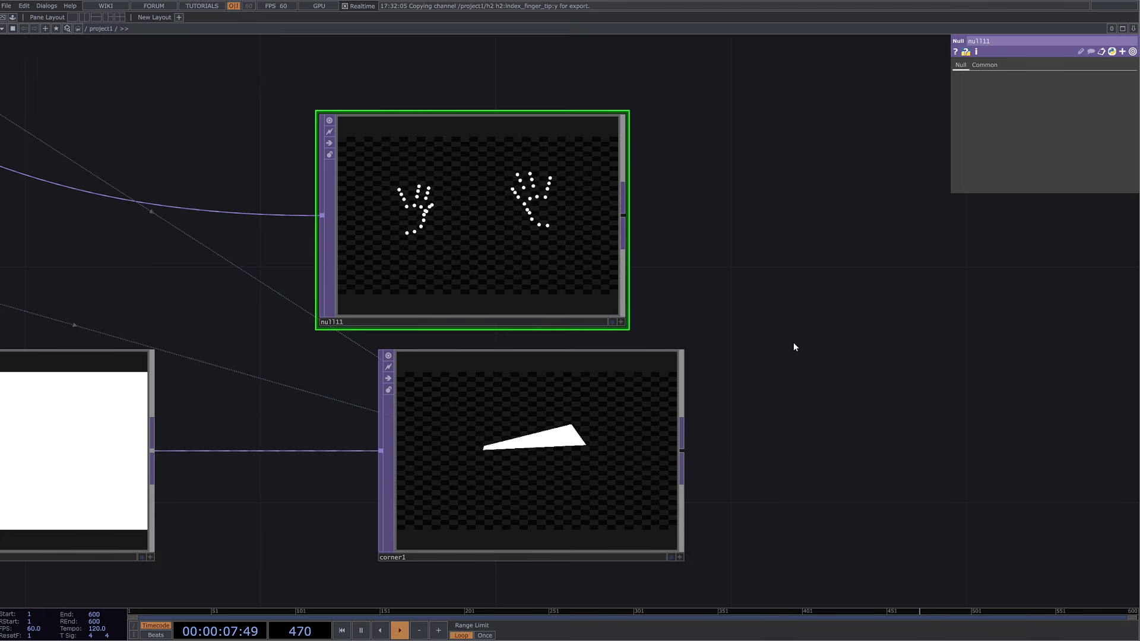
{"action": "scroll", "coordinate": [701, 270], "scroll_direction": "down", "scroll_amount": 3}
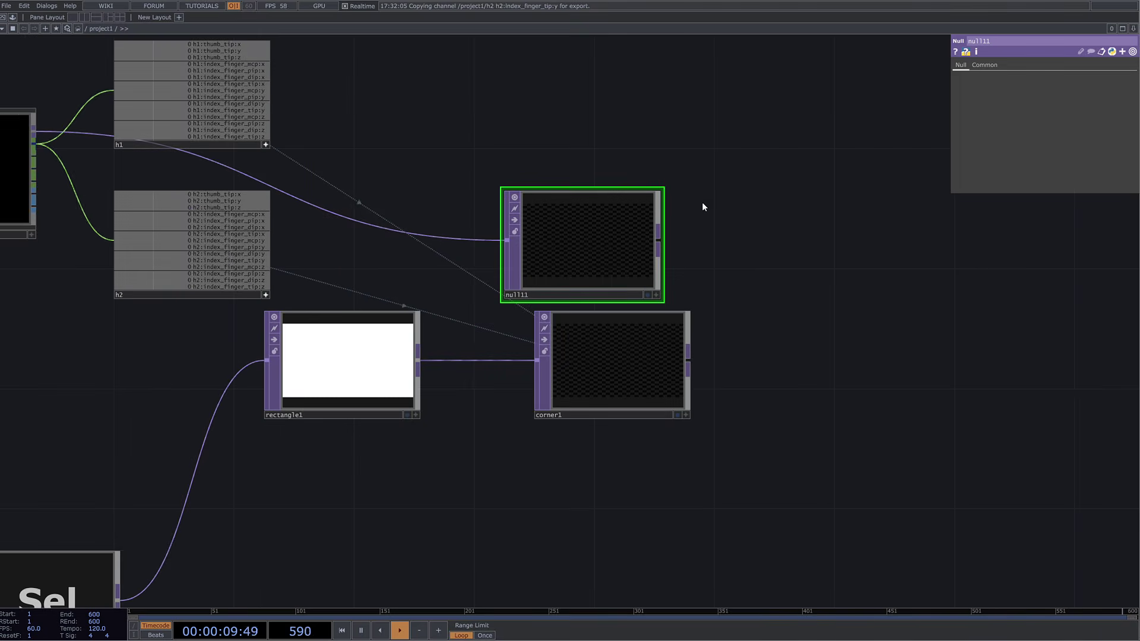
{"action": "scroll", "coordinate": [736, 245], "scroll_direction": "down", "scroll_amount": 2}
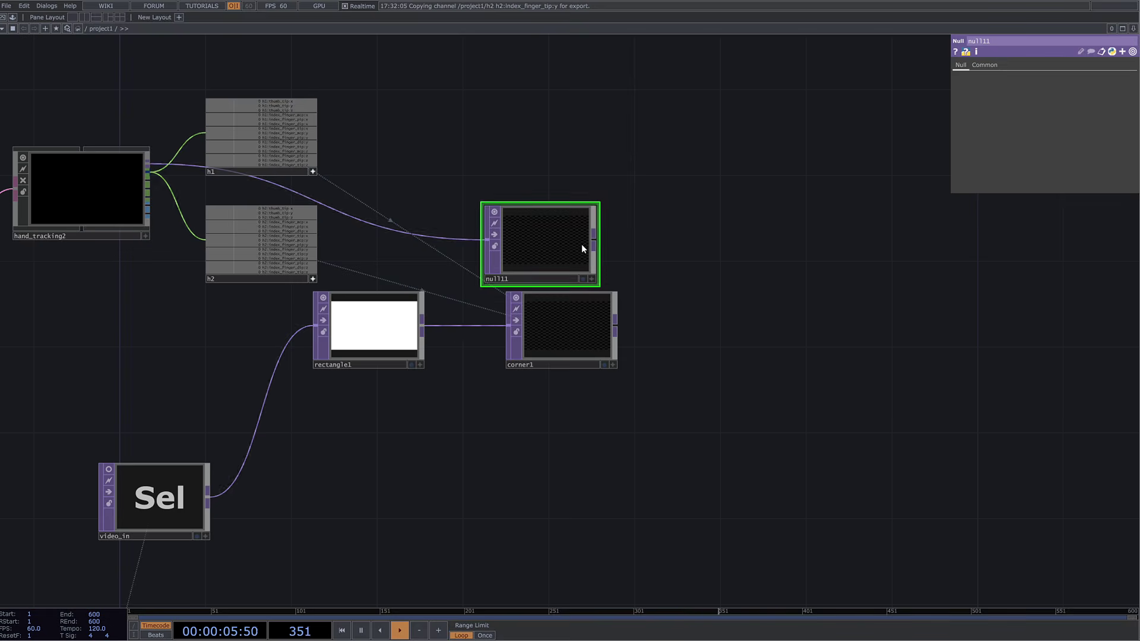
{"action": "key", "text": "Delete"}
Add a Composite TOP below and beyond corner1, and connect corner1 as its first input and video_in as its second
{"action": "scroll", "coordinate": [726, 316], "scroll_direction": "down", "scroll_amount": 3}
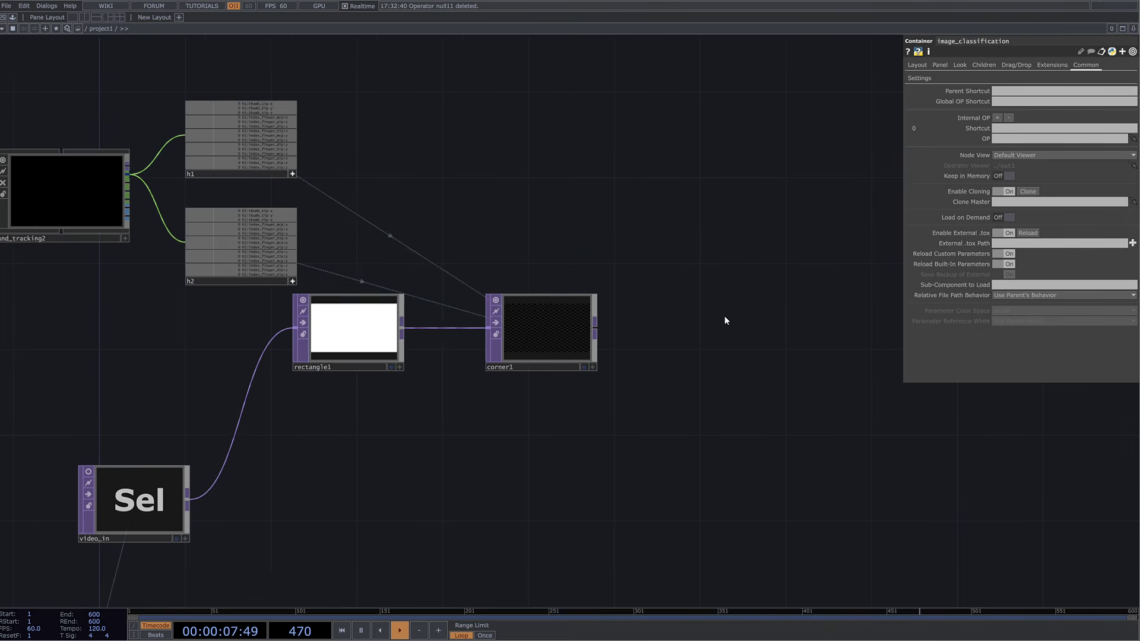
{"action": "key", "text": "Tab"}
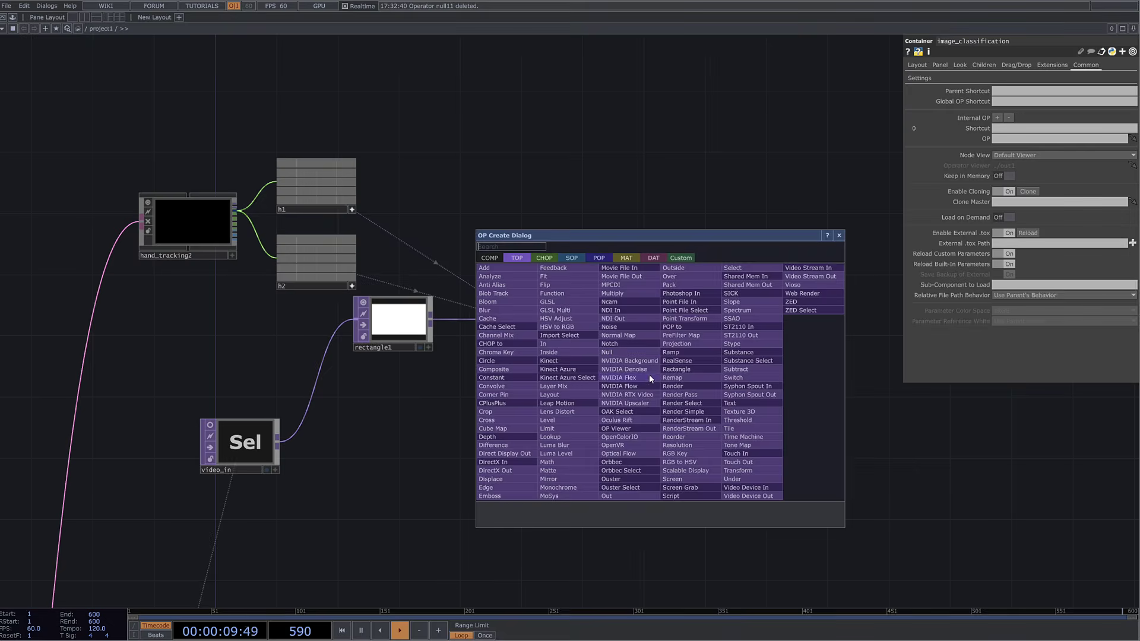
{"action": "type", "text": "co"}
{"action": "key", "text": "Return"}
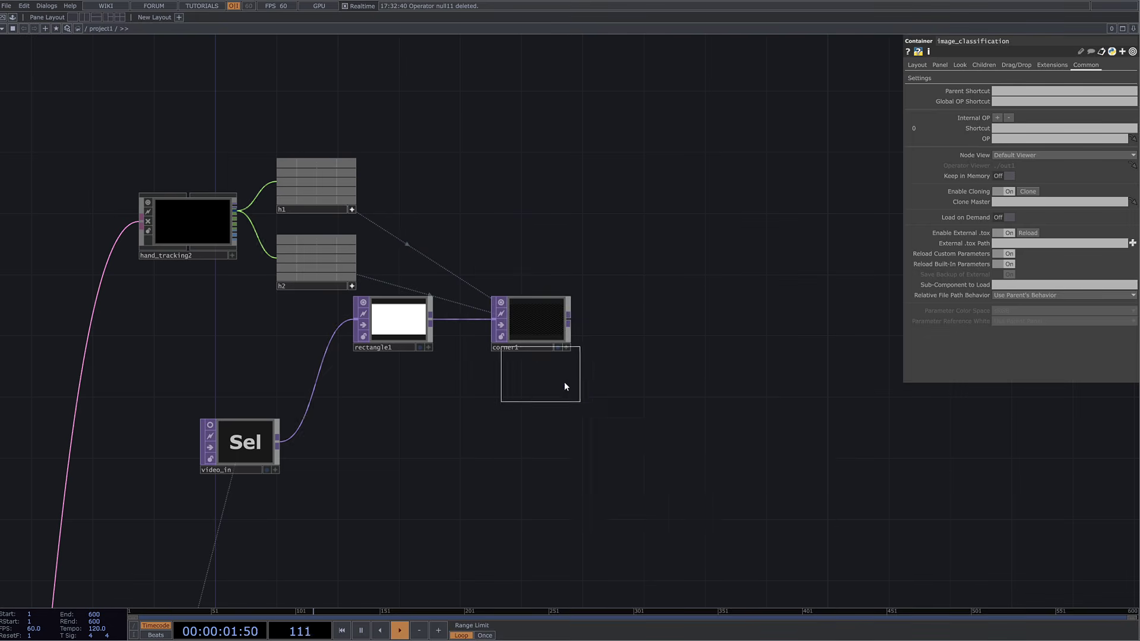
{"action": "left_click", "coordinate": [657, 412]}
{"action": "left_click_drag", "start_coordinate": [568, 321], "coordinate": [632, 409]}
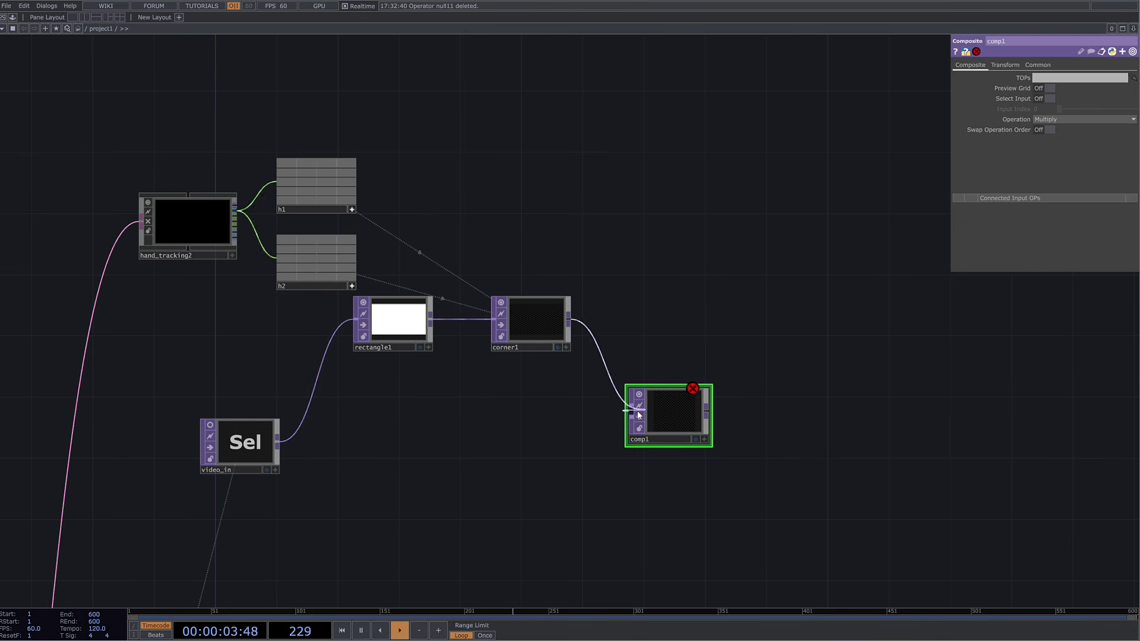
{"action": "left_click_drag", "start_coordinate": [277, 441], "coordinate": [631, 412]}
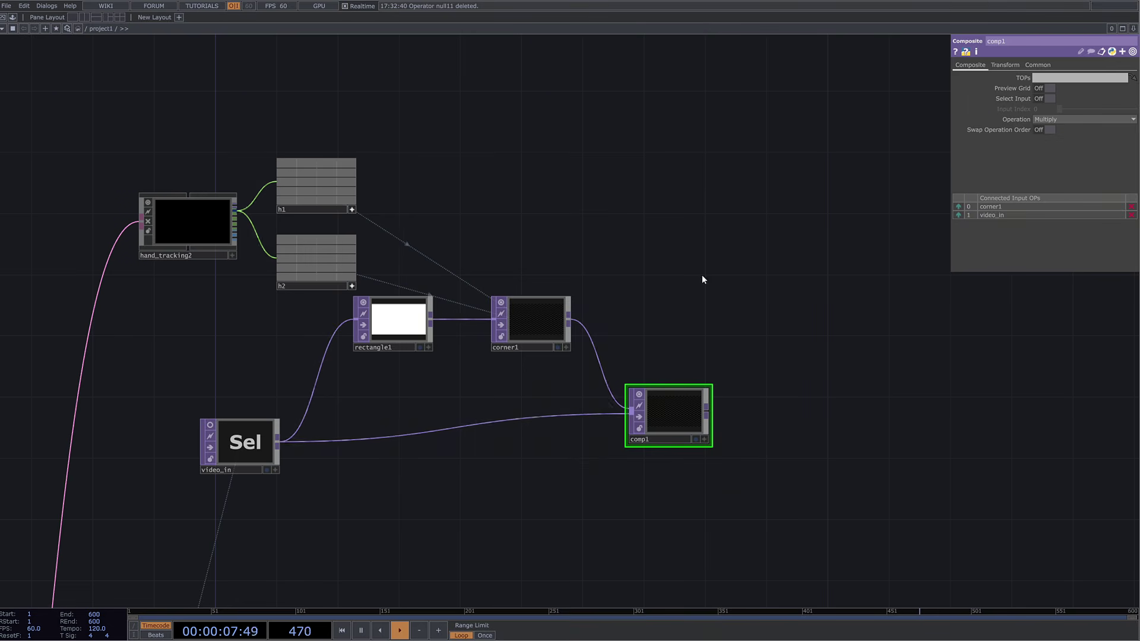
Place the pixelate component from the Palette's ImageFilters beside comp1
{"action": "scroll", "coordinate": [732, 415], "scroll_direction": "up", "scroll_amount": 5}
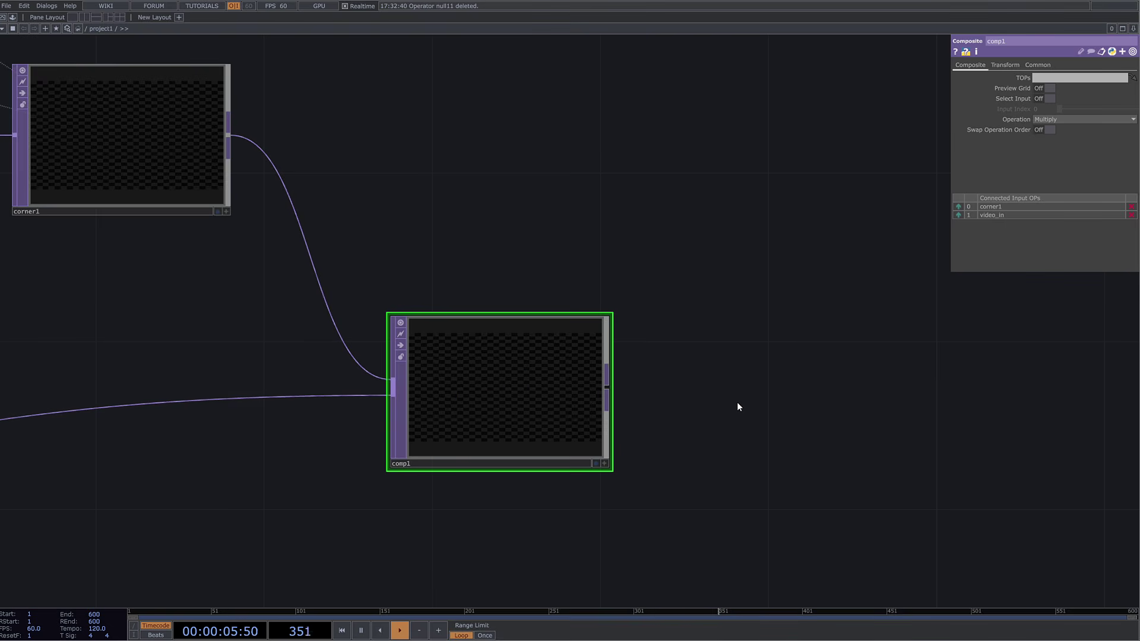
{"action": "left_click_drag", "start_coordinate": [786, 423], "coordinate": [605, 374]}
{"action": "scroll", "coordinate": [605, 374], "scroll_direction": "down", "scroll_amount": 3}
{"action": "scroll", "coordinate": [605, 374], "scroll_direction": "down", "scroll_amount": 2}
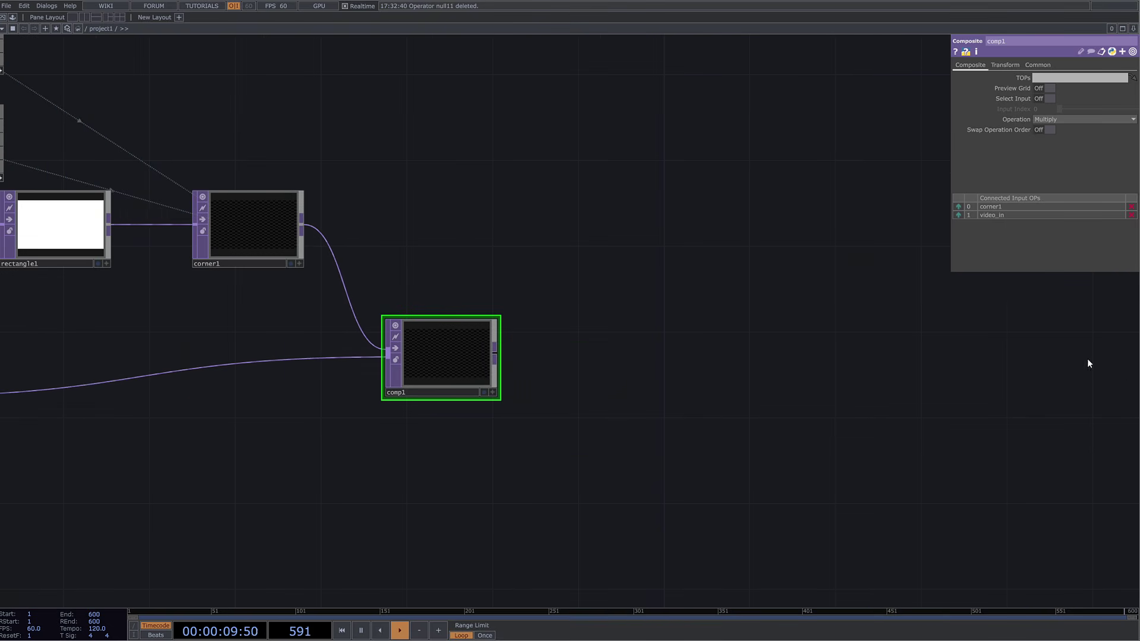
{"action": "left_click_drag", "start_coordinate": [652, 361], "coordinate": [425, 409]}
{"action": "scroll", "coordinate": [425, 410], "scroll_direction": "down", "scroll_amount": 3}
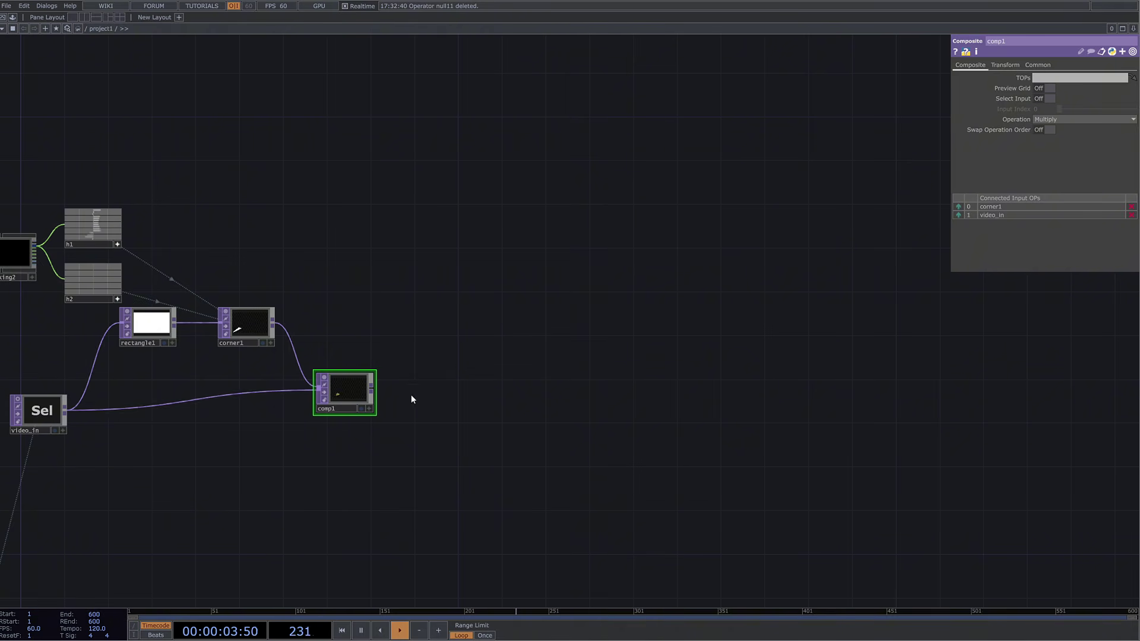
{"action": "left_click", "coordinate": [12, 20]}
{"action": "left_click", "coordinate": [35, 58]}
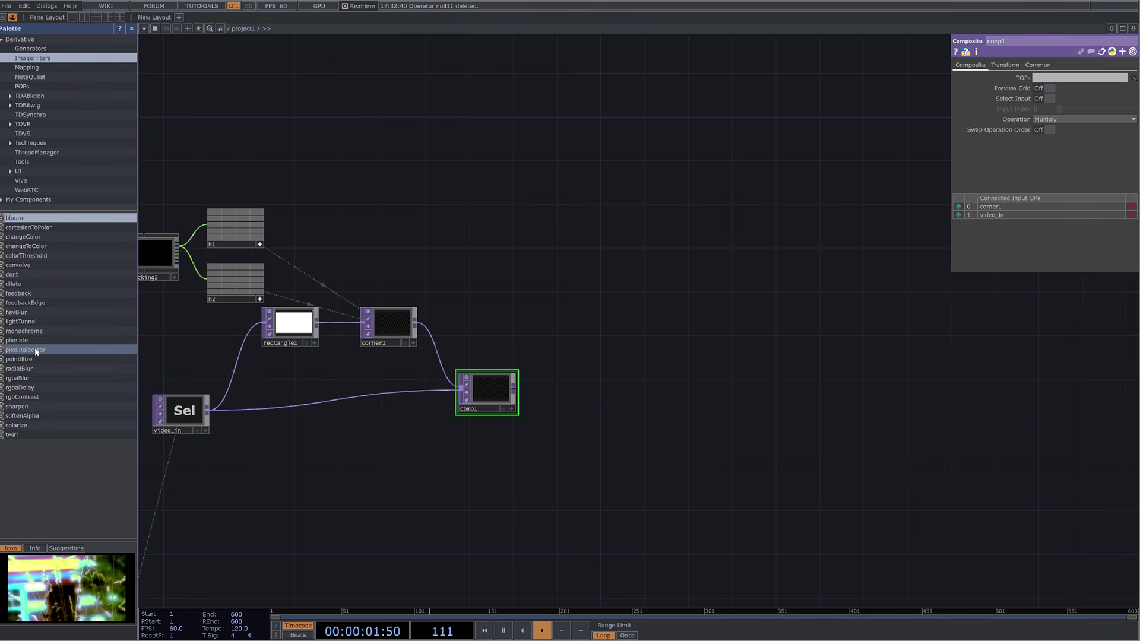
{"action": "left_click_drag", "start_coordinate": [24, 340], "coordinate": [575, 401]}
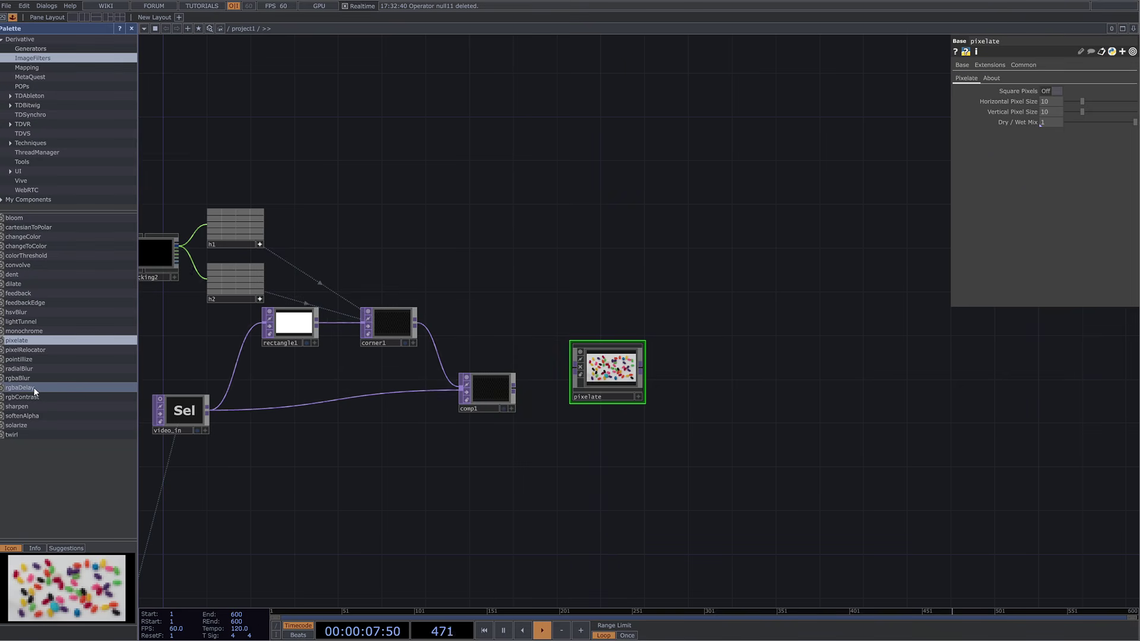
Place the rgbaDelay image filter just below pixelate and close the Palette
{"action": "left_click_drag", "start_coordinate": [33, 387], "coordinate": [593, 464]}
{"action": "left_click_drag", "start_coordinate": [650, 436], "coordinate": [608, 446]}
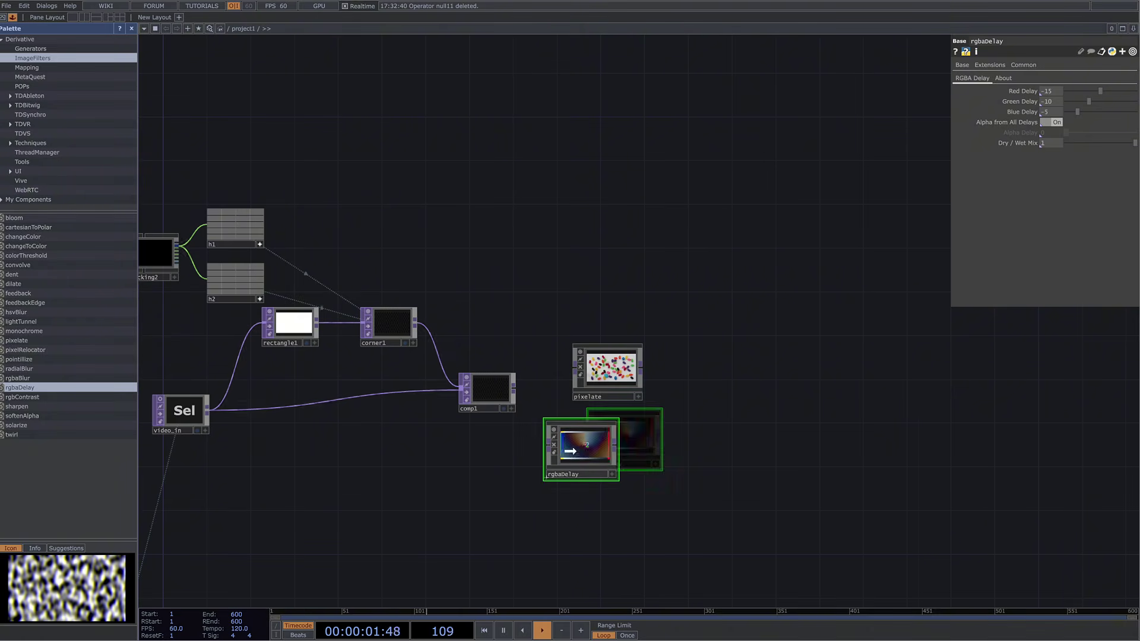
{"action": "left_click", "coordinate": [5, 18]}
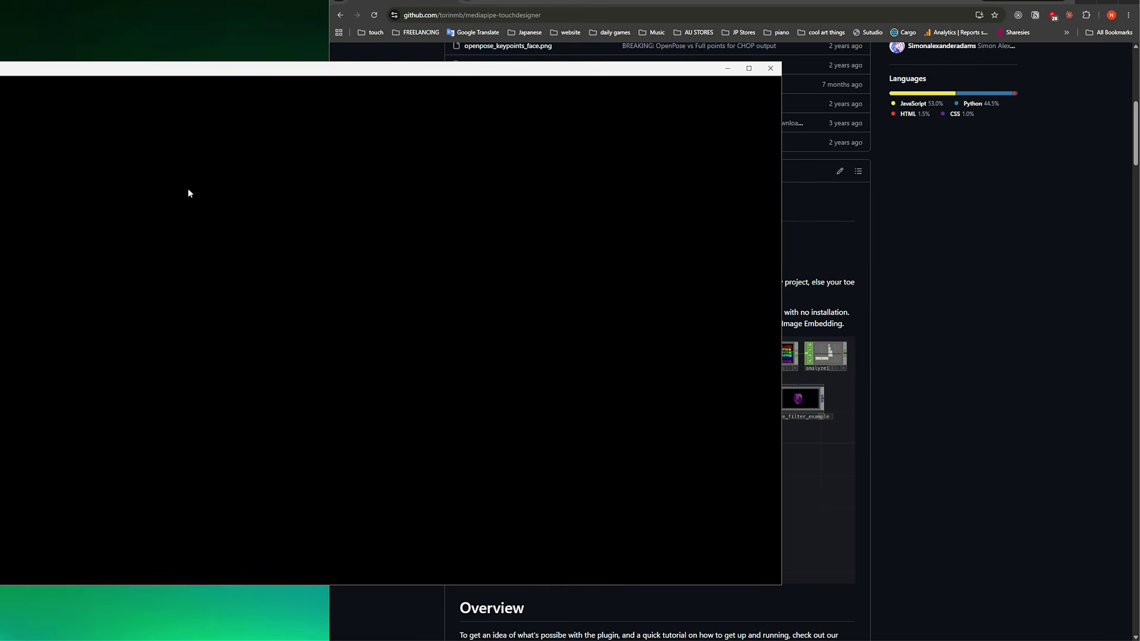
{"action": "key", "text": "Escape"}
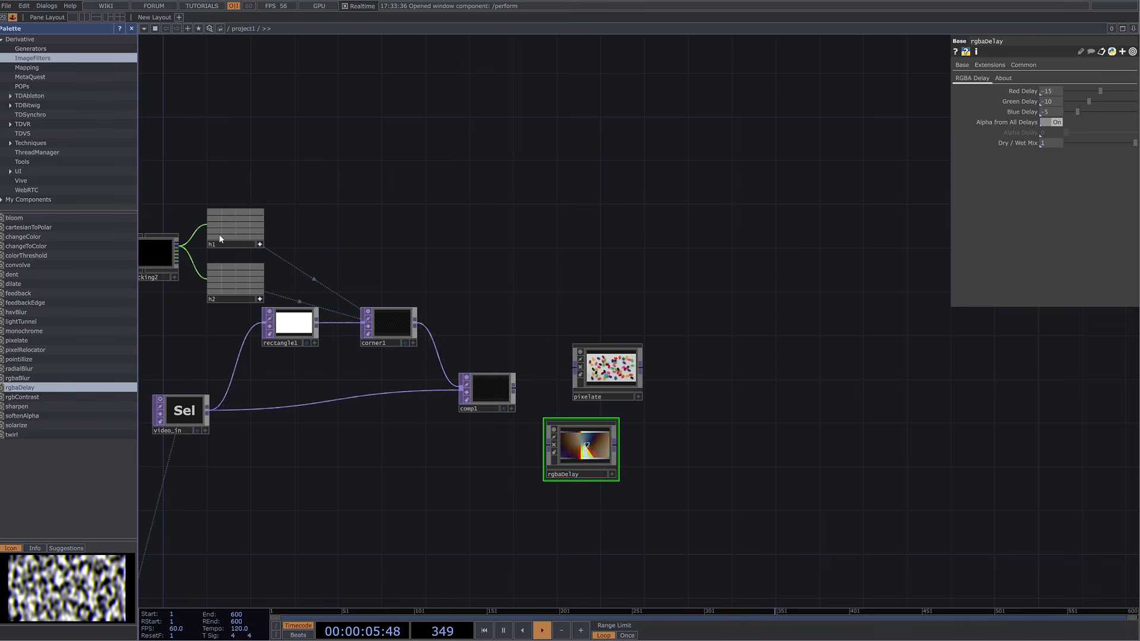
{"action": "left_click", "coordinate": [12, 18]}
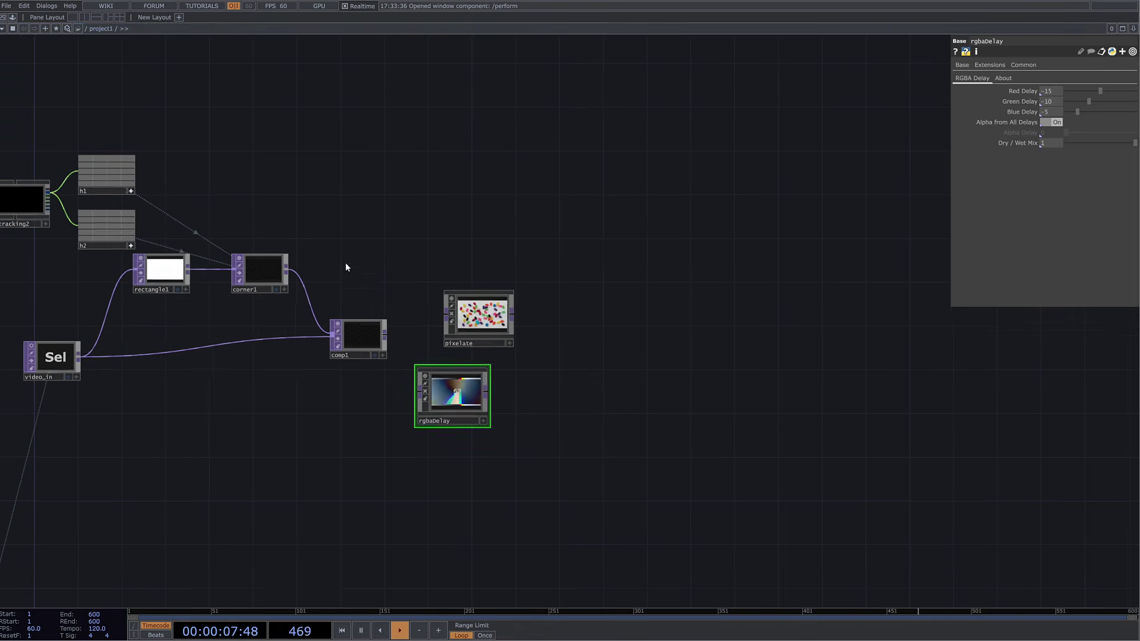
Try duplicating rectangle1, corner1 and comp1 below the originals, look at corner2's pin parameters, and undo the paste
{"action": "middle_click_drag", "start_coordinate": [243, 277], "coordinate": [352, 256]}
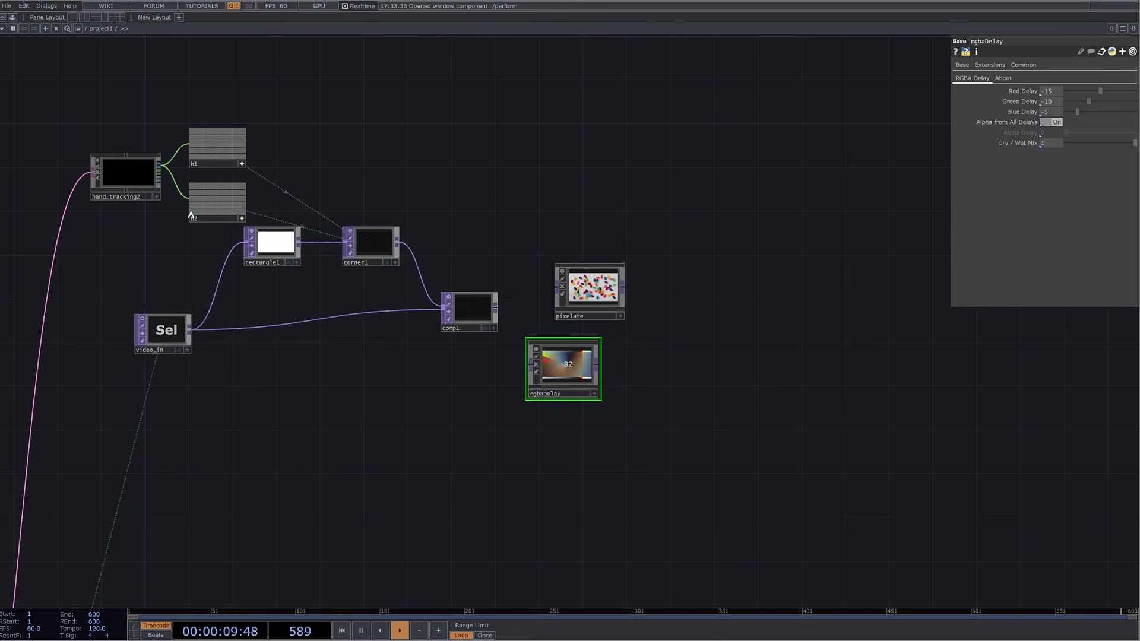
{"action": "left_click_drag", "start_coordinate": [478, 372], "coordinate": [291, 258]}
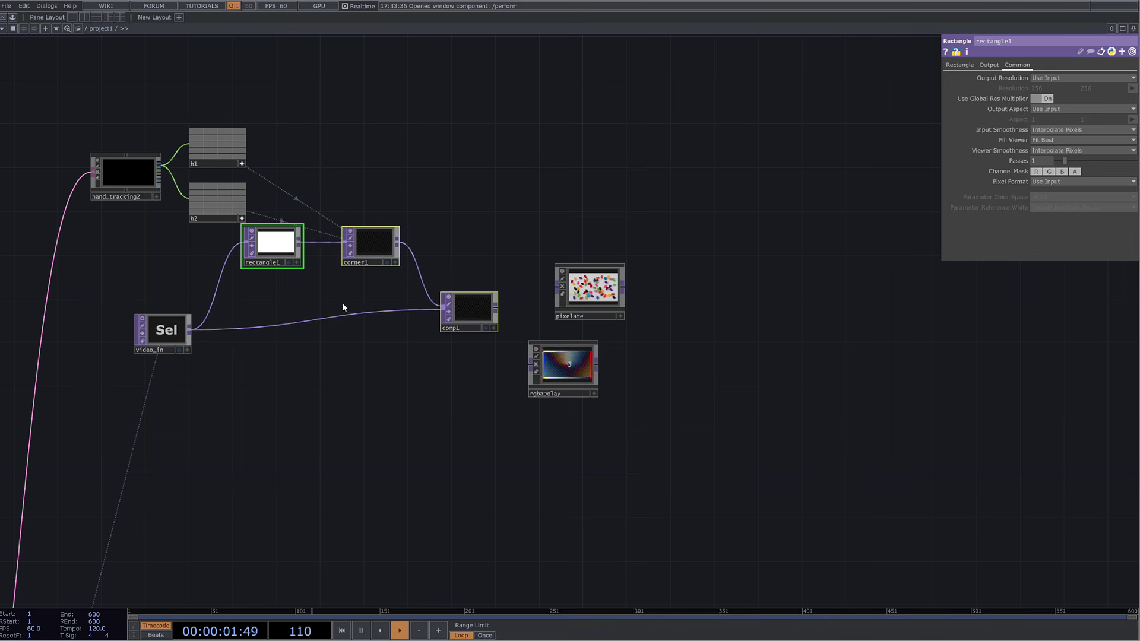
{"action": "key", "text": "ctrl+c"}
{"action": "key", "text": "ctrl+v"}
{"action": "scroll", "coordinate": [138, 128], "scroll_direction": "up", "scroll_amount": 6}
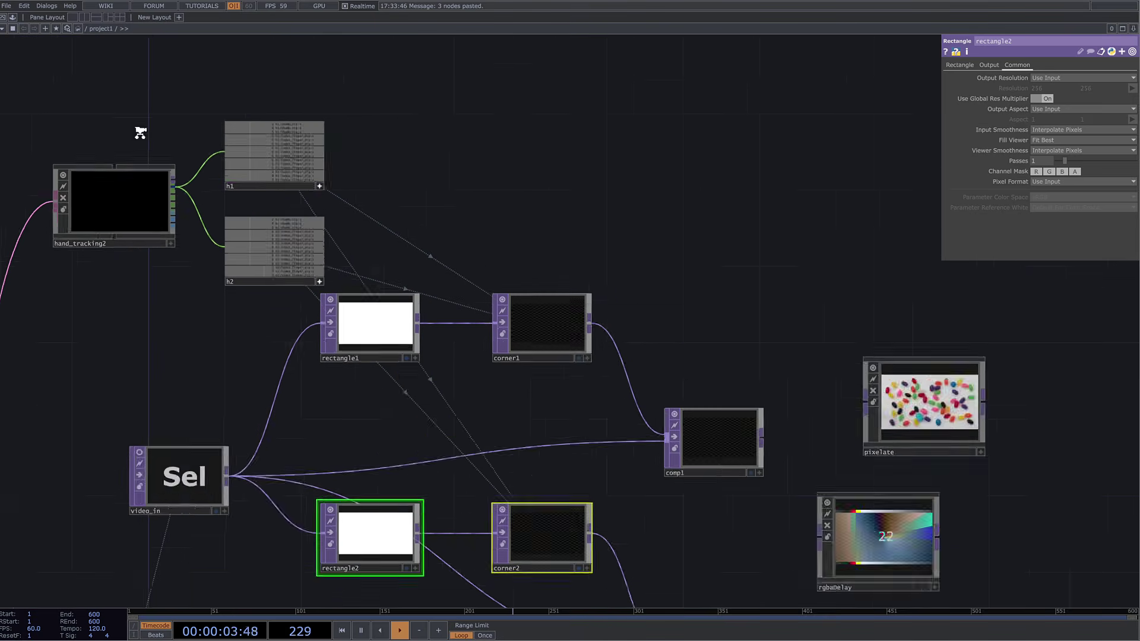
{"action": "left_click_drag", "start_coordinate": [431, 178], "coordinate": [359, 120]}
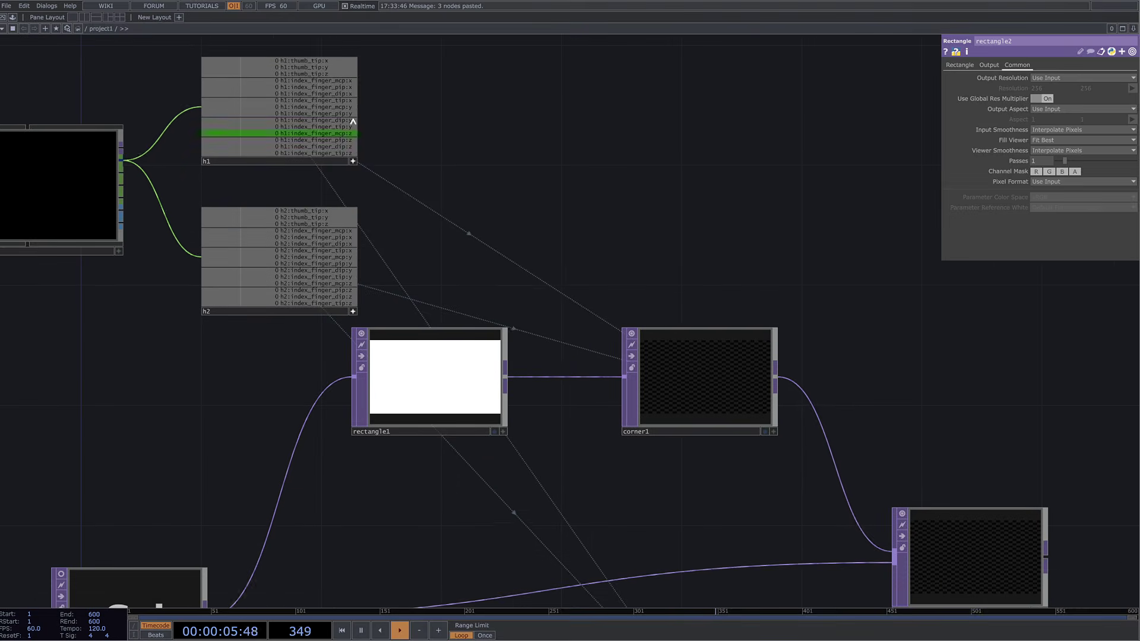
{"action": "left_click_drag", "start_coordinate": [579, 220], "coordinate": [464, 134]}
{"action": "scroll", "coordinate": [464, 135], "scroll_direction": "down", "scroll_amount": 6}
{"action": "left_click", "coordinate": [543, 397]}
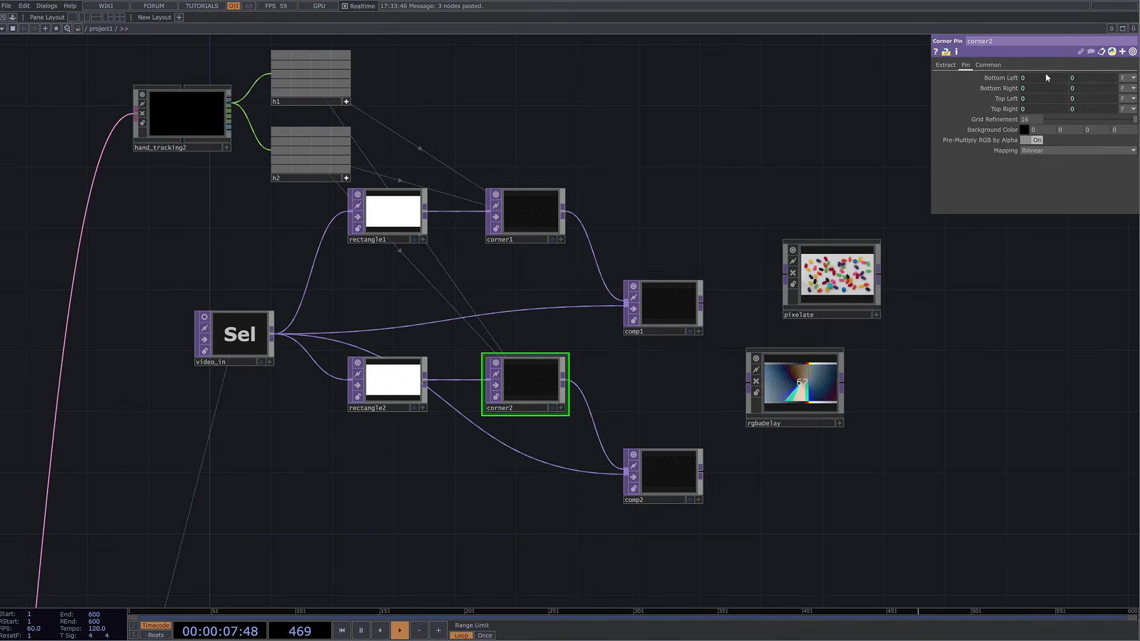
{"action": "key", "text": "ctrl+z"}
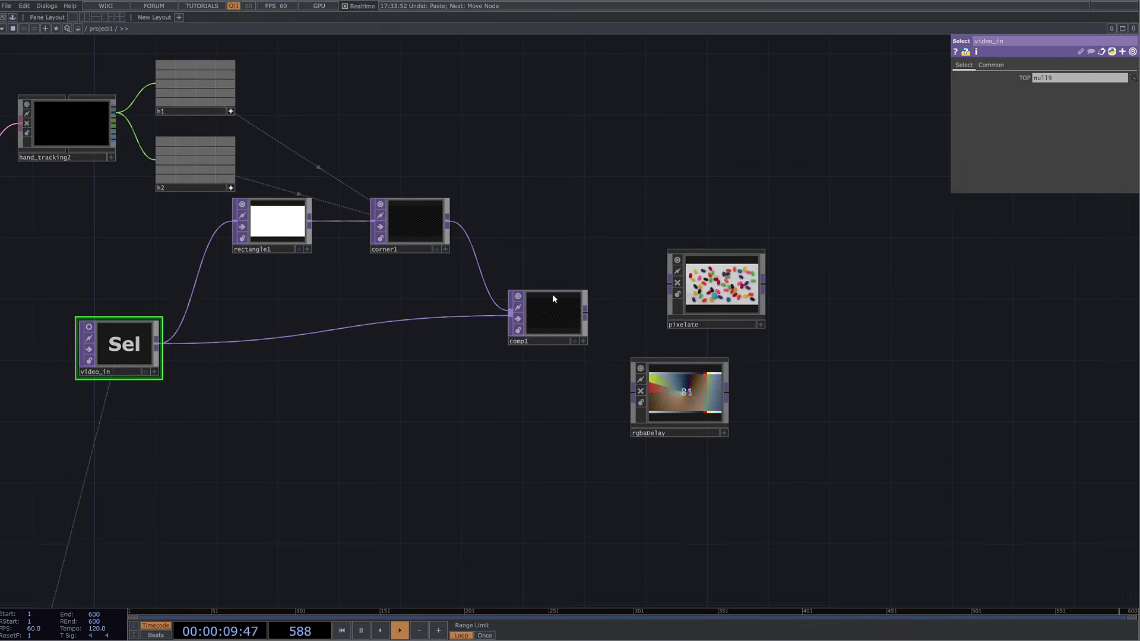
{"action": "key", "text": "ctrl+z"}
Connect comp1's output to pixelate, and pixelate's output to rgbaDelay
{"action": "scroll", "coordinate": [750, 302], "scroll_direction": "up", "scroll_amount": 2}
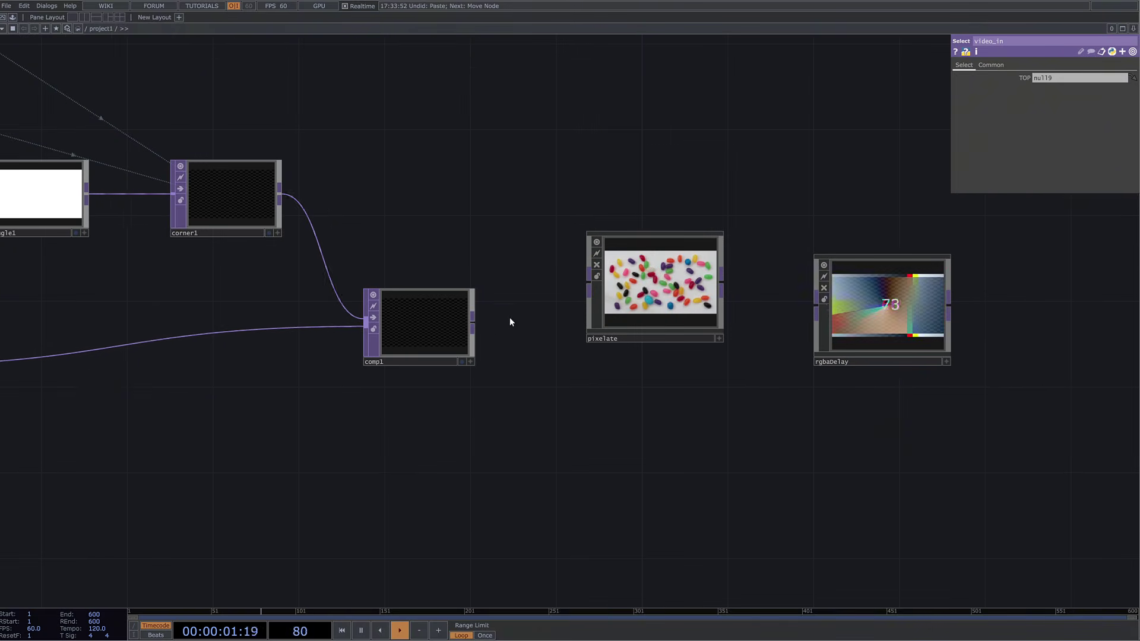
{"action": "left_click", "coordinate": [472, 321]}
{"action": "left_click", "coordinate": [635, 278]}
{"action": "left_click", "coordinate": [722, 281]}
{"action": "left_click", "coordinate": [815, 303]}
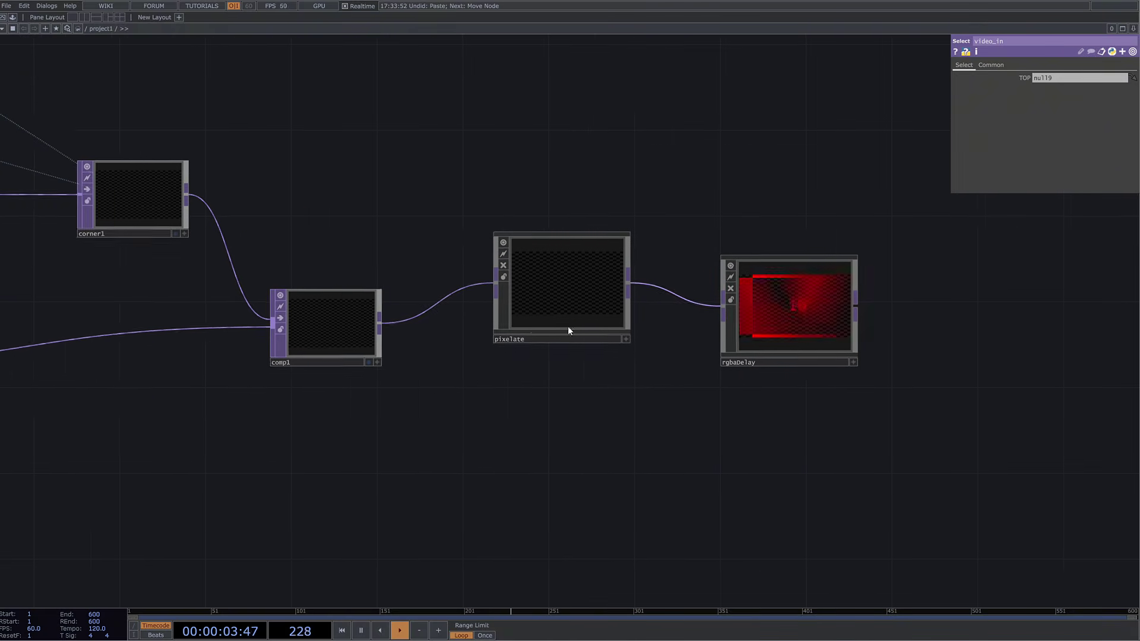
Set pixelate's horizontal and vertical pixel size to 25
{"action": "left_click", "coordinate": [522, 285]}
{"action": "scroll", "coordinate": [498, 290], "scroll_direction": "up", "scroll_amount": 4}
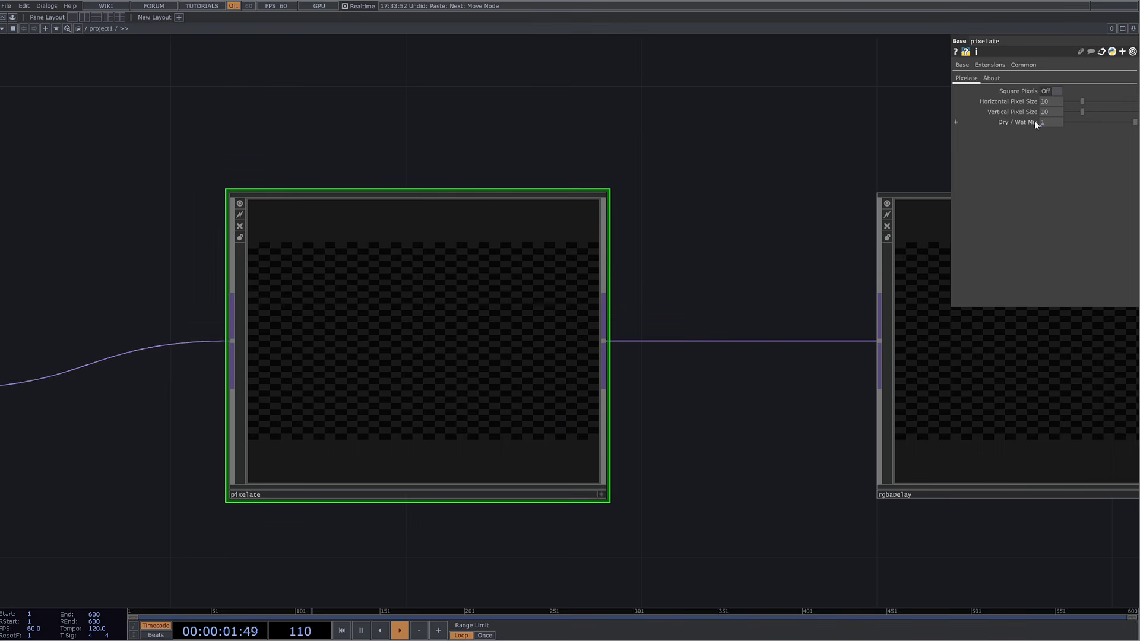
{"action": "left_click_drag", "start_coordinate": [1081, 102], "coordinate": [1109, 102]}
{"action": "scroll", "coordinate": [392, 420], "scroll_direction": "up", "scroll_amount": 5}
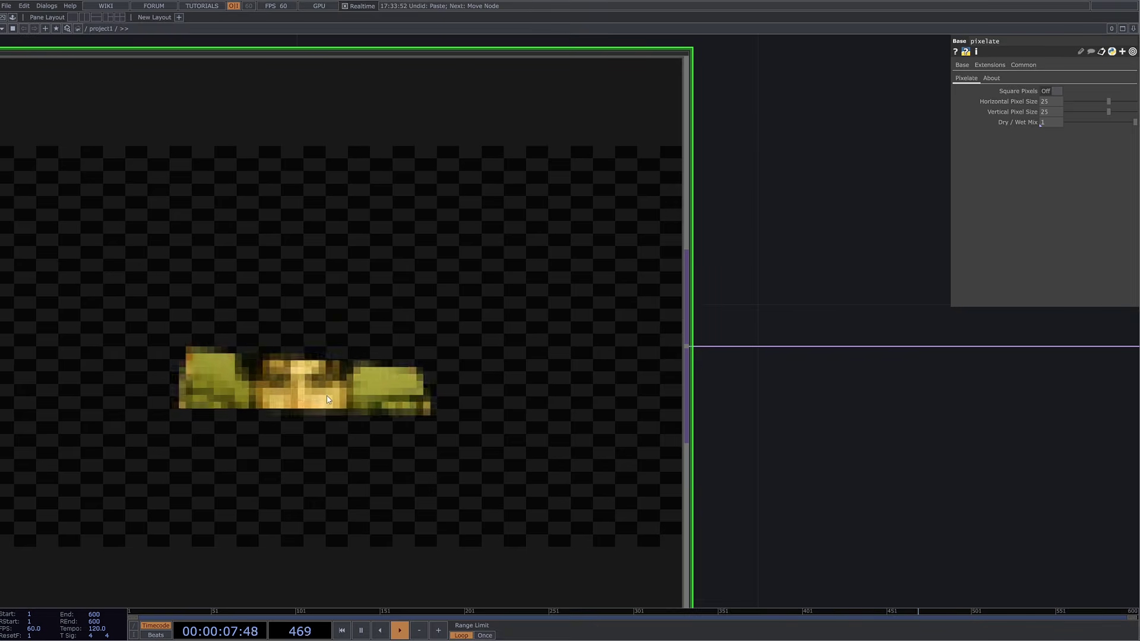
Delete the rgbaDelay component after pixelate
{"action": "scroll", "coordinate": [496, 424], "scroll_direction": "down", "scroll_amount": 5}
{"action": "left_click_drag", "start_coordinate": [754, 265], "coordinate": [772, 417]}
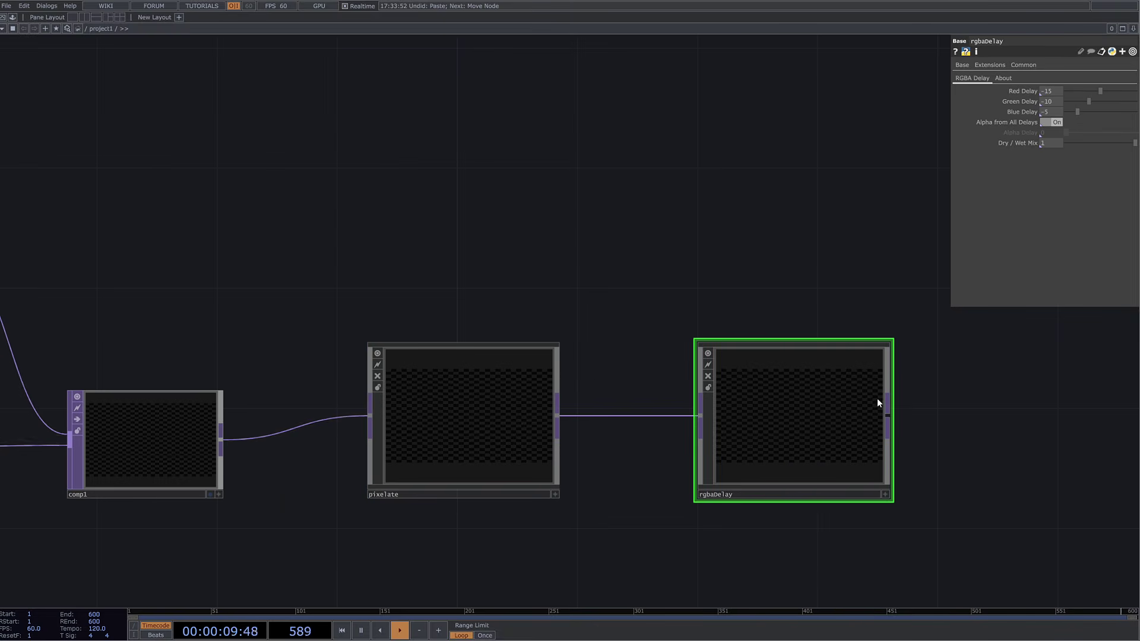
{"action": "key", "text": "Delete"}
{"action": "scroll", "coordinate": [631, 374], "scroll_direction": "down", "scroll_amount": 3}
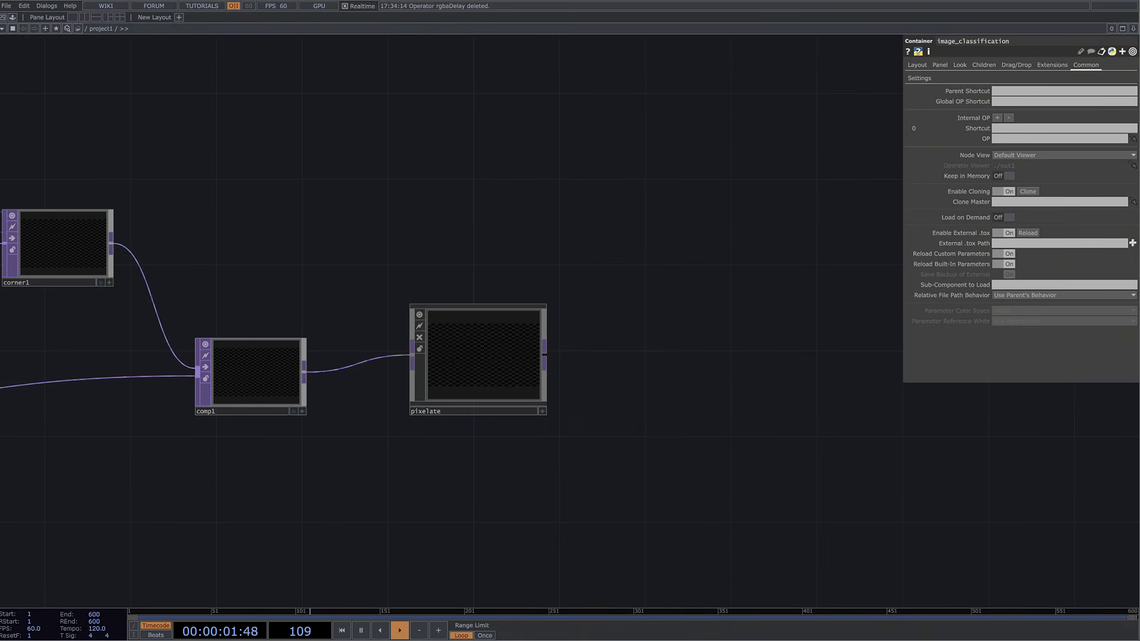
{"action": "scroll", "coordinate": [603, 343], "scroll_direction": "down", "scroll_amount": 4}
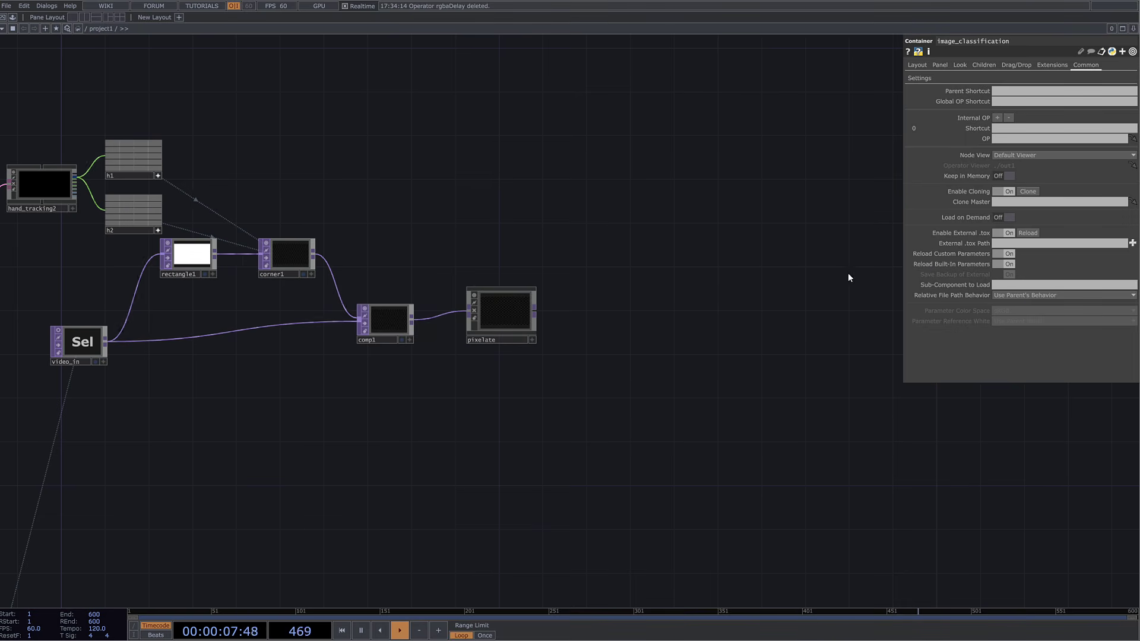
Add an Edge TOP below comp1 and connect corner1's output to it
{"action": "left_click_drag", "start_coordinate": [571, 404], "coordinate": [599, 346]}
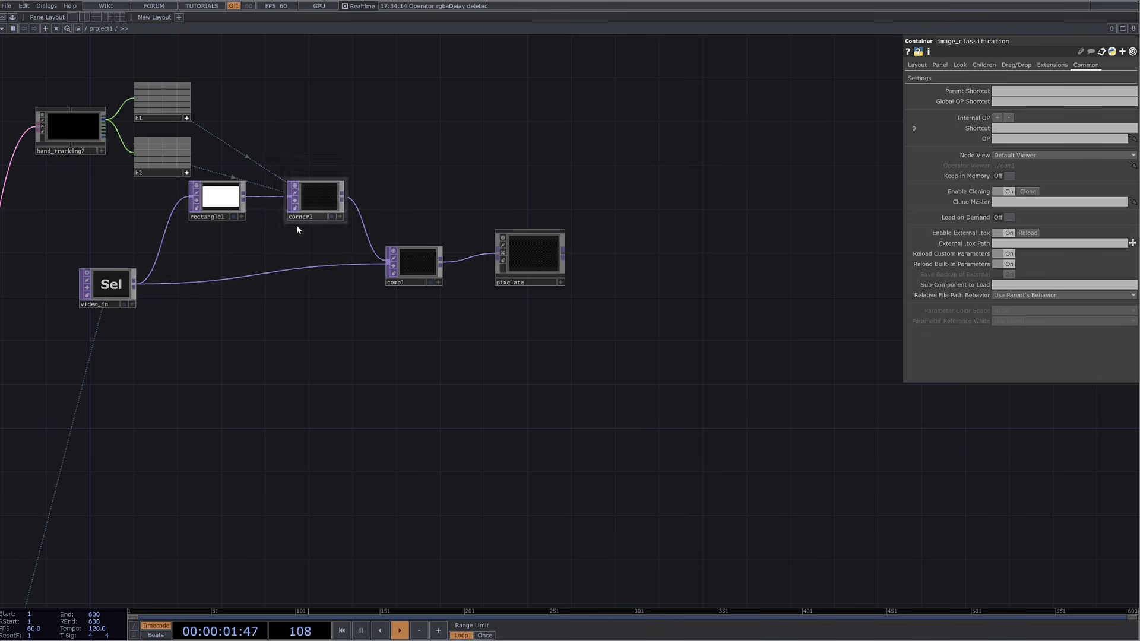
{"action": "scroll", "coordinate": [248, 202], "scroll_direction": "up", "scroll_amount": 3}
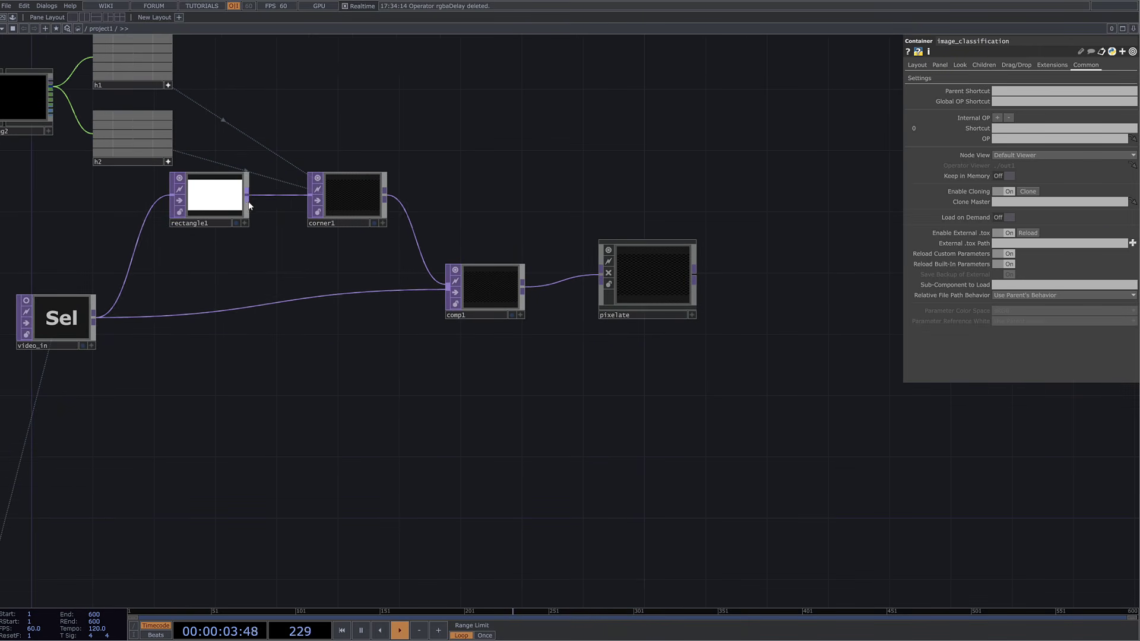
{"action": "scroll", "coordinate": [366, 227], "scroll_direction": "up", "scroll_amount": 3}
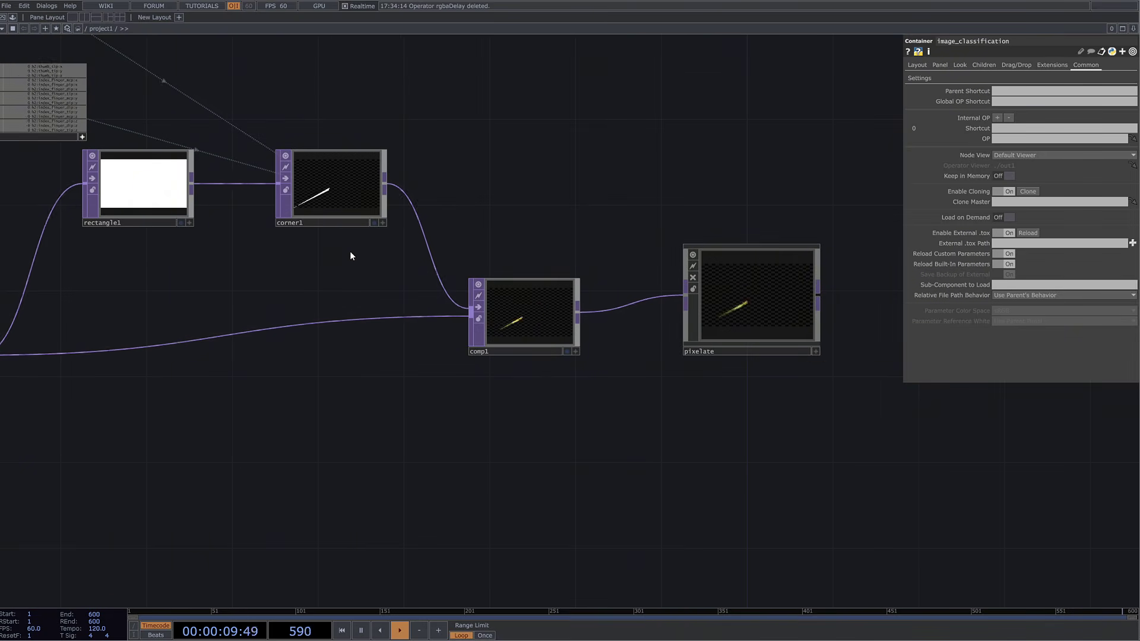
{"action": "left_click_drag", "start_coordinate": [436, 274], "coordinate": [411, 164]}
{"action": "scroll", "coordinate": [411, 160], "scroll_direction": "down", "scroll_amount": 2}
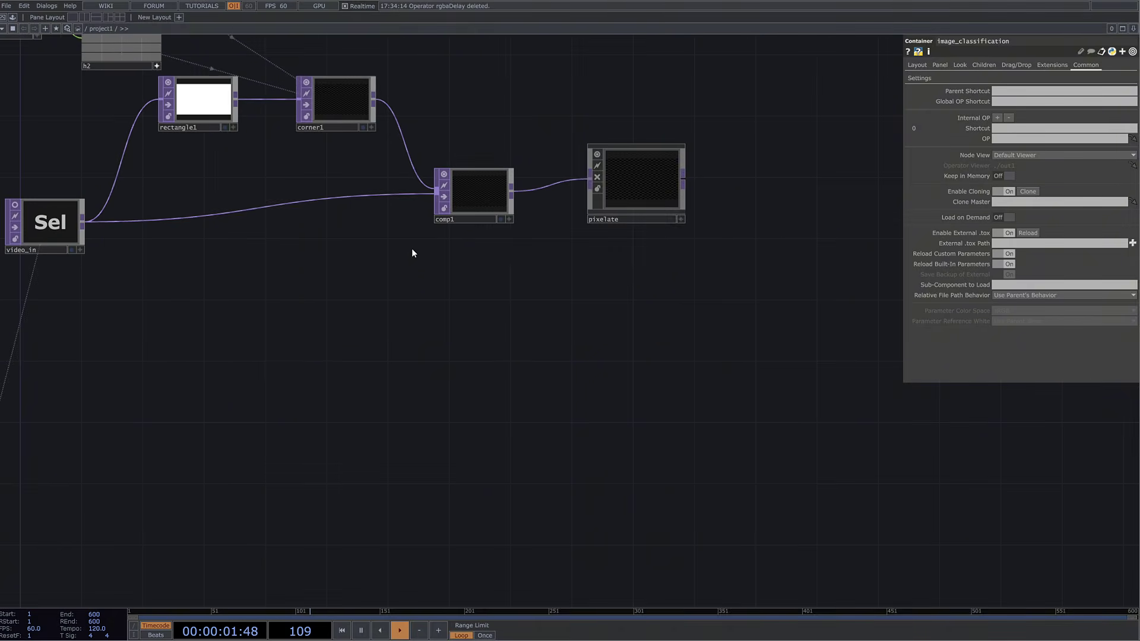
{"action": "key", "text": "Tab"}
{"action": "type", "text": "ed"}
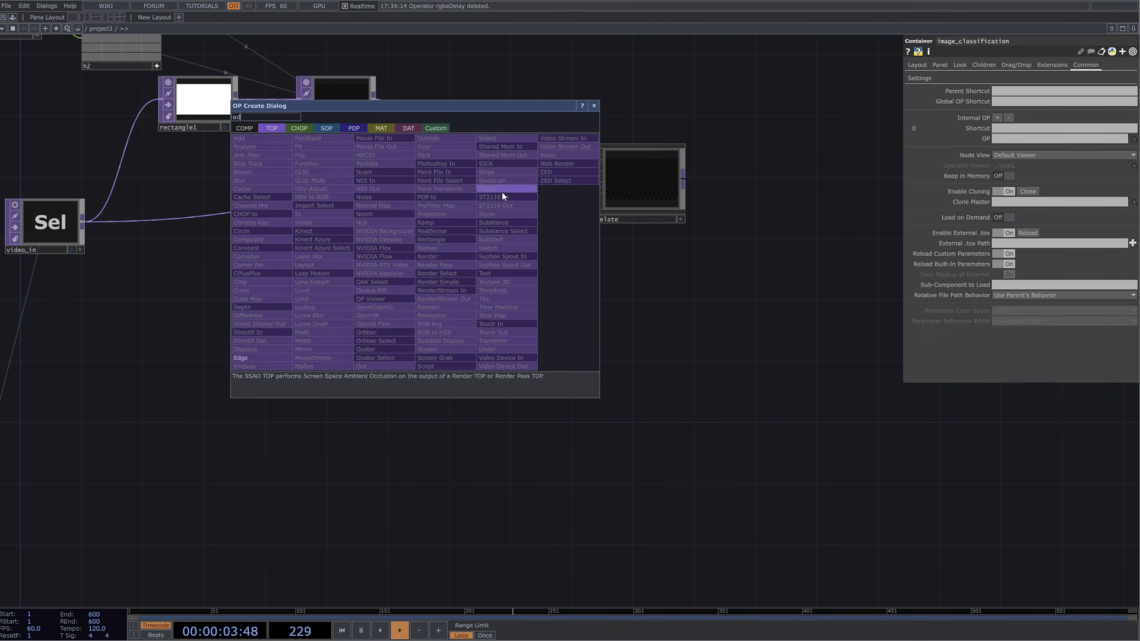
{"action": "left_click", "coordinate": [240, 358]}
{"action": "left_click", "coordinate": [463, 276]}
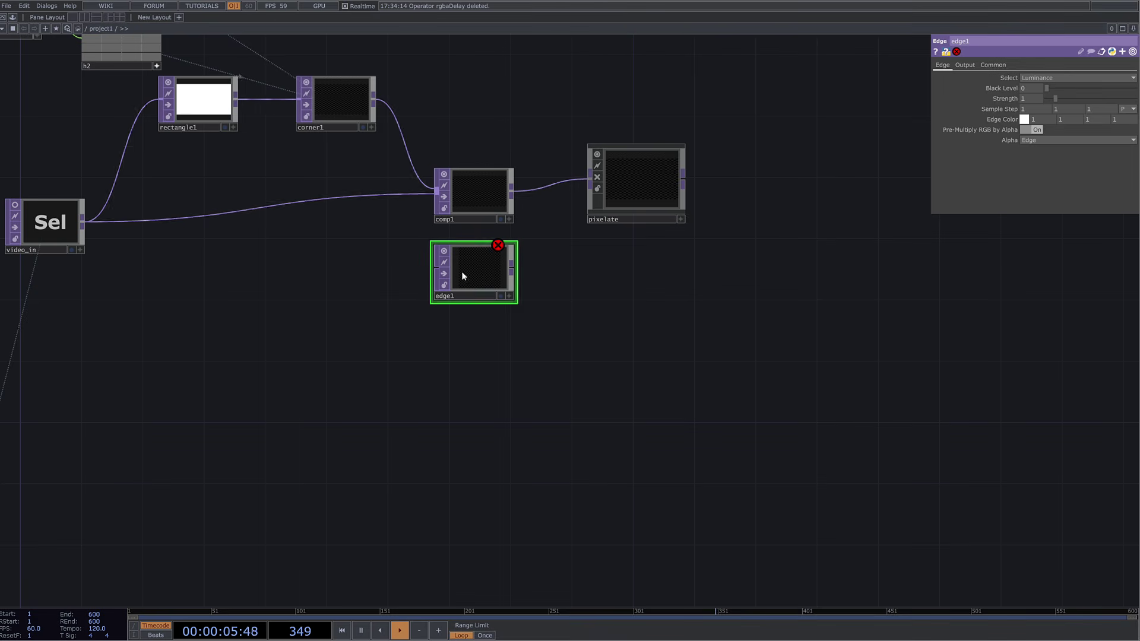
{"action": "left_click", "coordinate": [373, 101]}
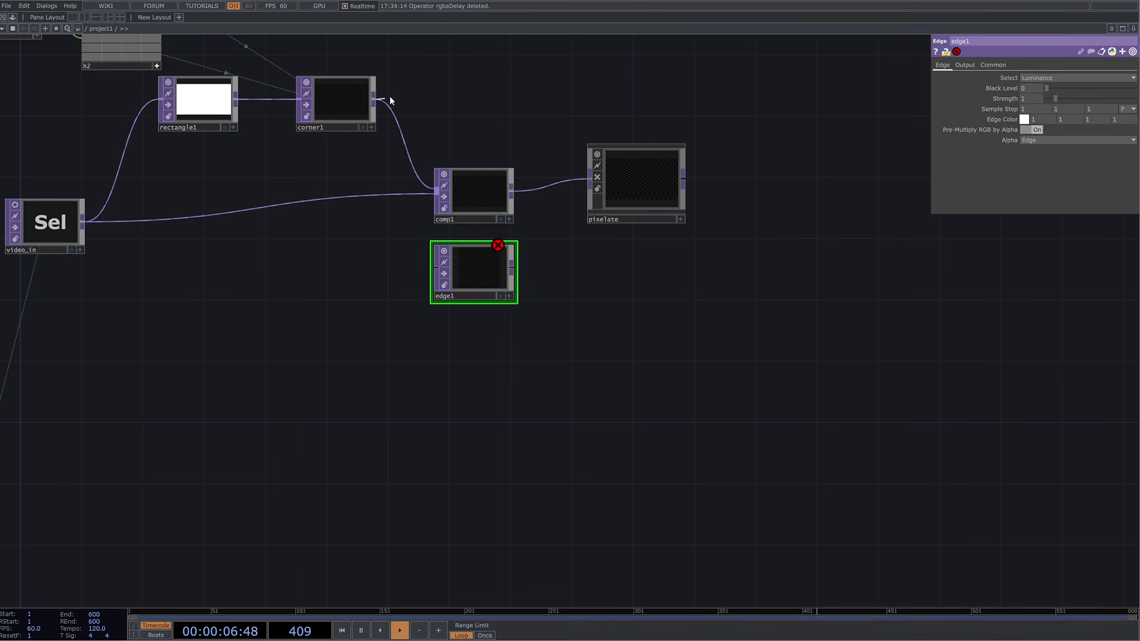
{"action": "left_click", "coordinate": [433, 273]}
Add a Null TOP below edge1 and connect video_in's output to it
{"action": "left_click_drag", "start_coordinate": [621, 268], "coordinate": [594, 256]}
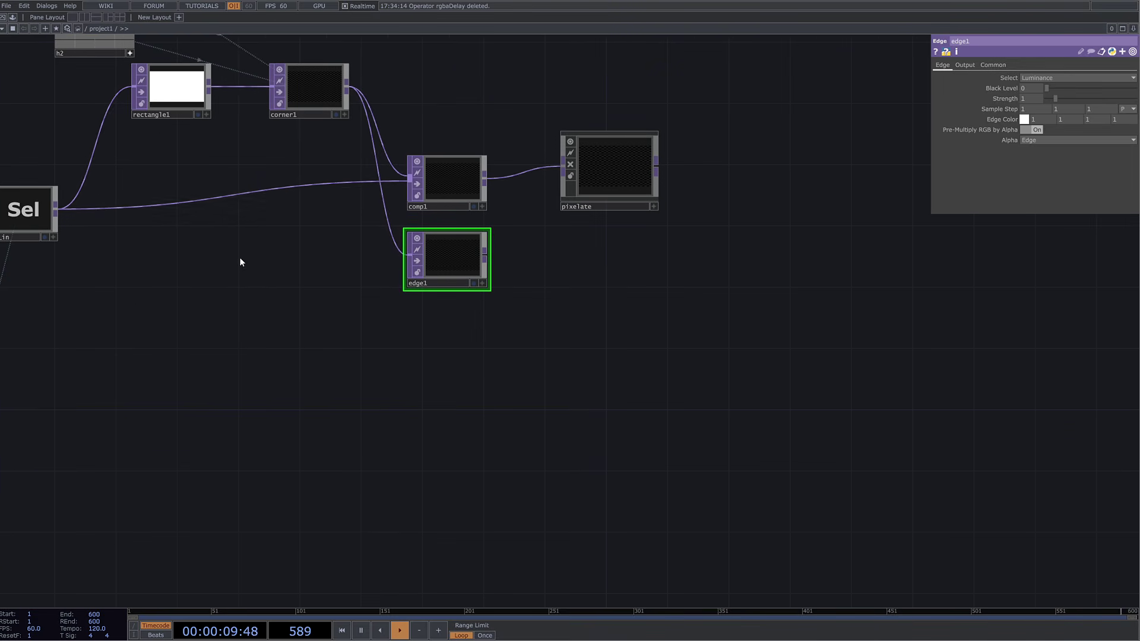
{"action": "key", "text": "Tab"}
{"action": "left_click", "coordinate": [123, 267]}
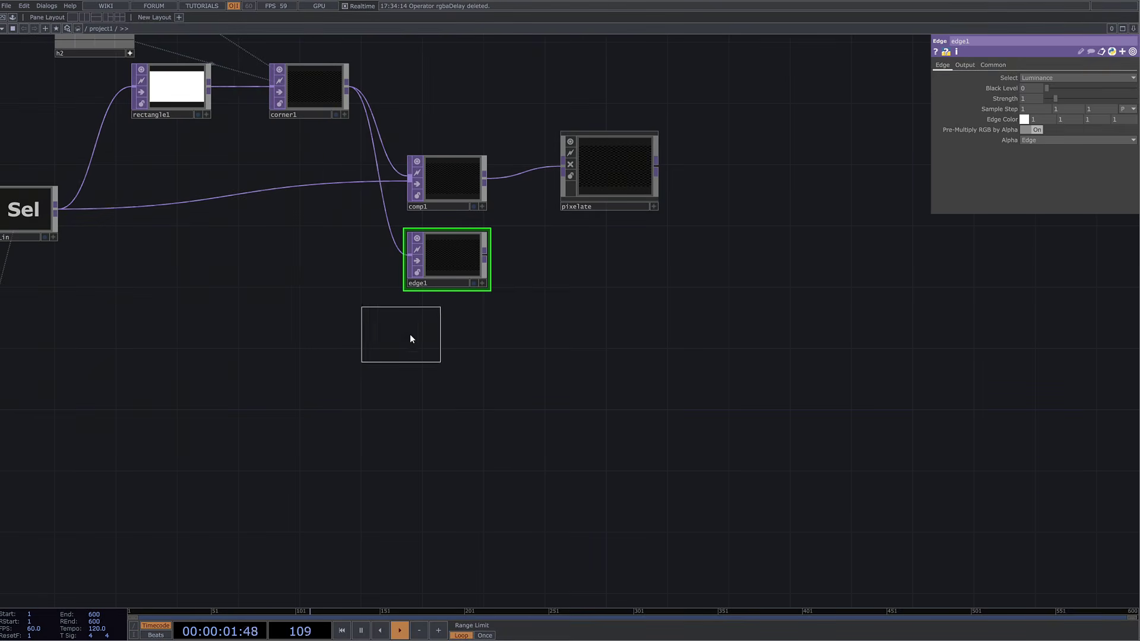
{"action": "left_click", "coordinate": [446, 332]}
{"action": "left_click_drag", "start_coordinate": [59, 215], "coordinate": [406, 332]}
Arrange the nodes beyond comp1 in a column with edge1 on top, pixelate in the middle and null11 below
{"action": "left_click_drag", "start_coordinate": [579, 261], "coordinate": [592, 281]}
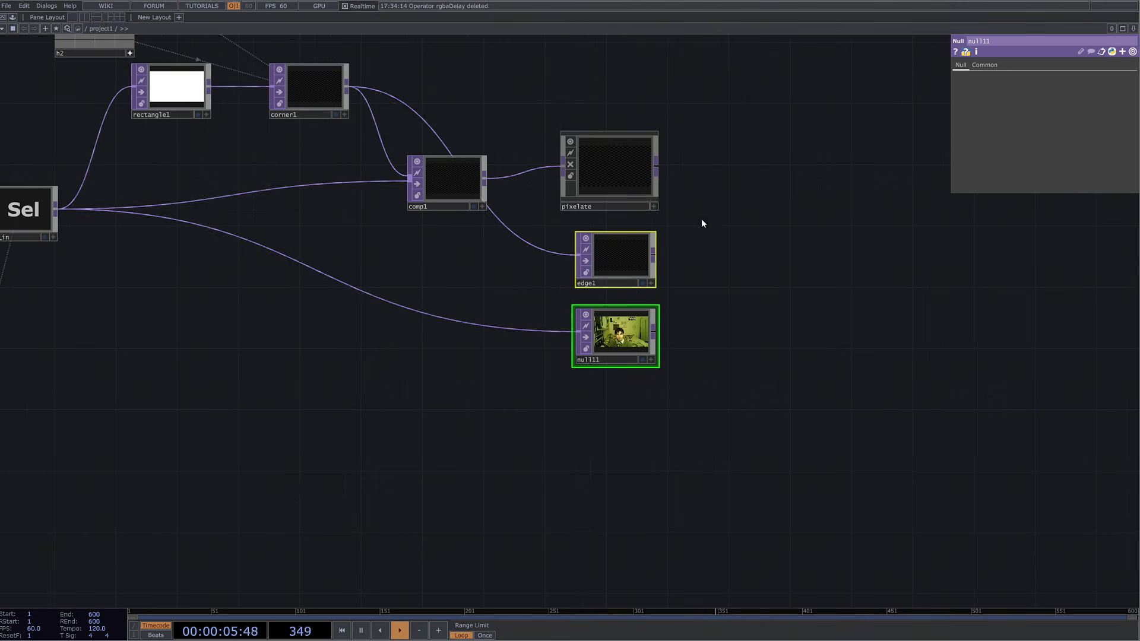
{"action": "left_click", "coordinate": [779, 221]}
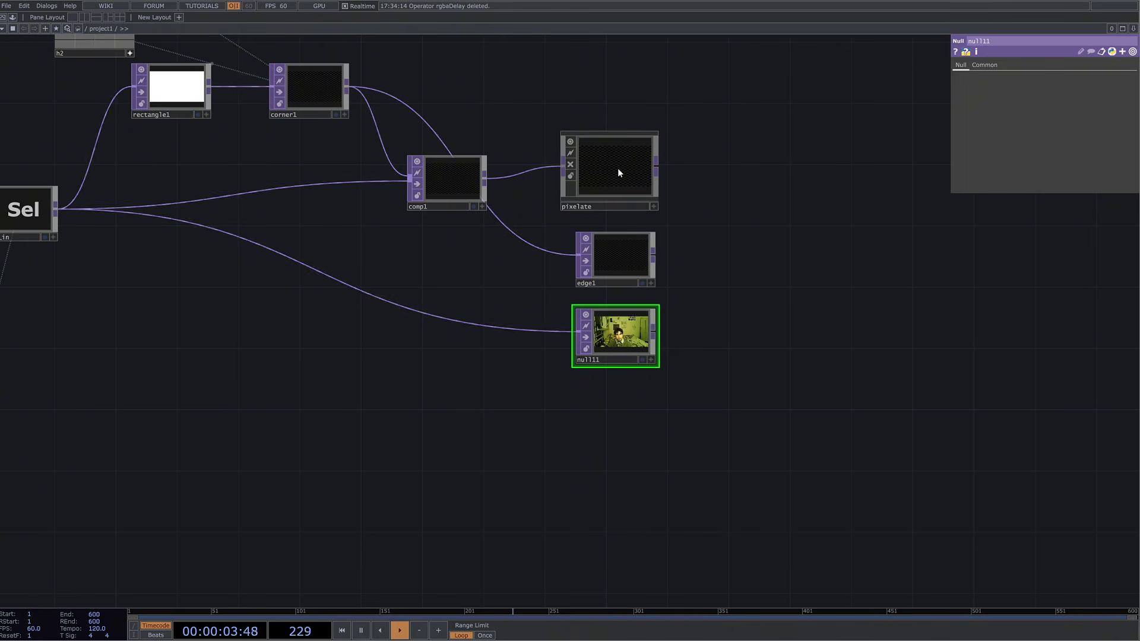
{"action": "left_click_drag", "start_coordinate": [619, 161], "coordinate": [605, 294]}
{"action": "left_click_drag", "start_coordinate": [614, 237], "coordinate": [645, 98]}
{"action": "left_click_drag", "start_coordinate": [616, 189], "coordinate": [639, 218]}
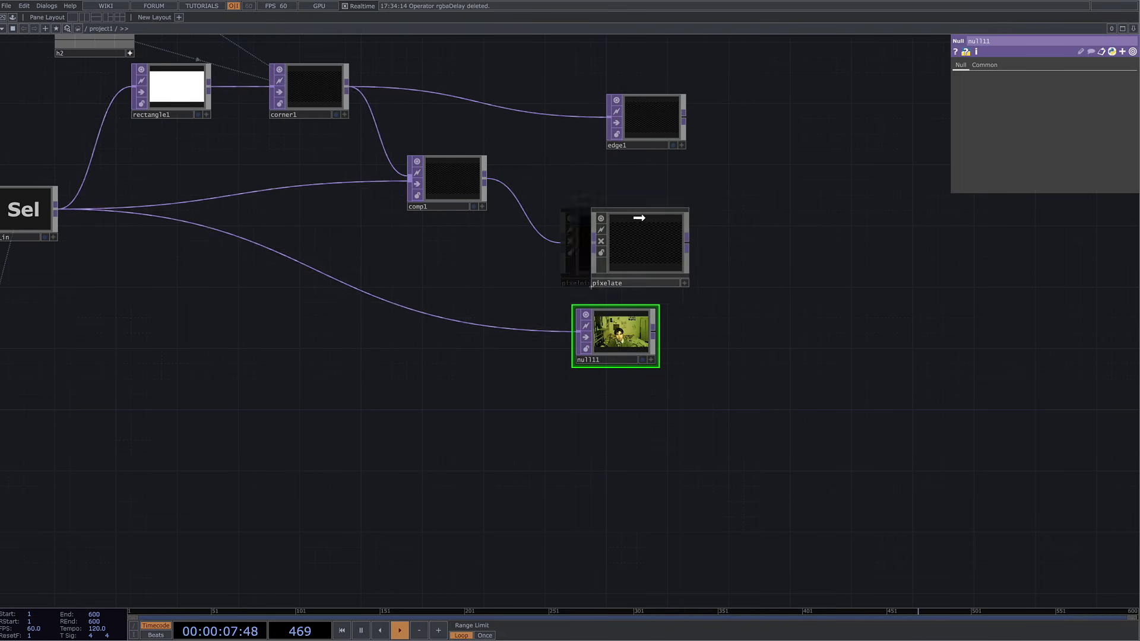
{"action": "left_click_drag", "start_coordinate": [649, 104], "coordinate": [629, 99]}
{"action": "left_click_drag", "start_coordinate": [650, 220], "coordinate": [637, 218]}
Add a Composite TOP beyond the edge1, pixelate and null11 column, and set its operation to Over
{"action": "key", "text": "Tab"}
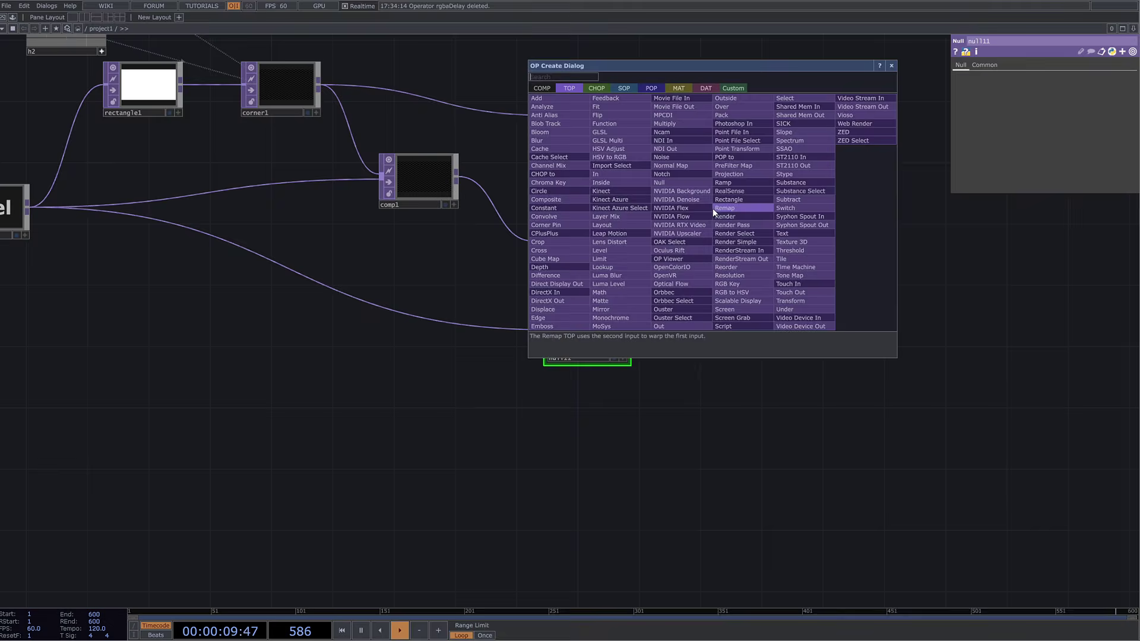
{"action": "type", "text": "co"}
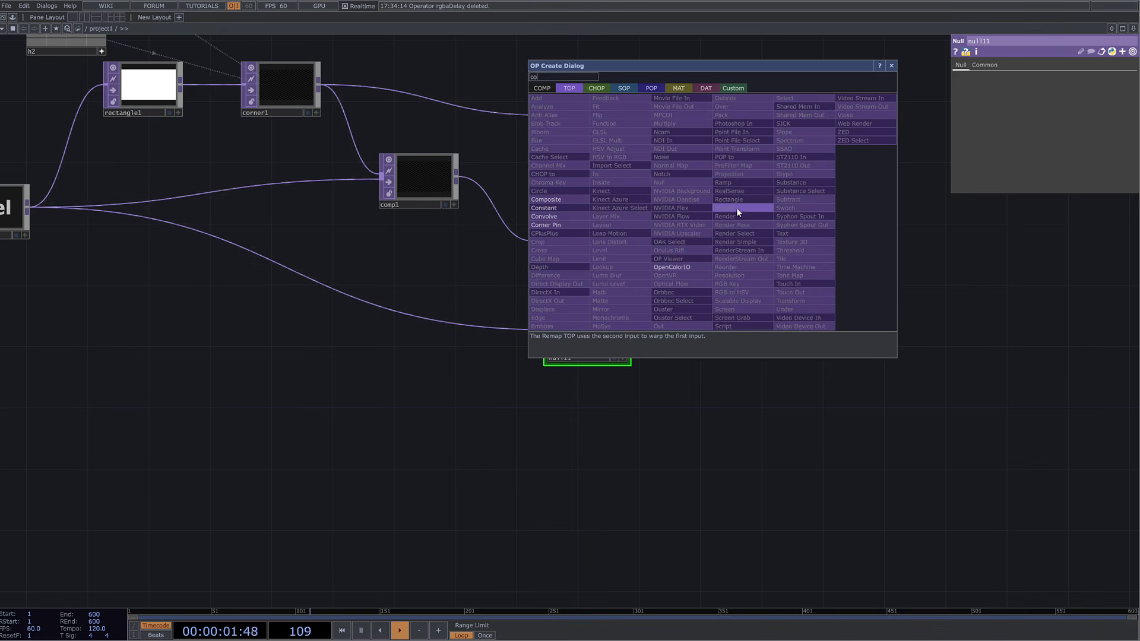
{"action": "left_click", "coordinate": [575, 199]}
{"action": "left_click", "coordinate": [768, 197]}
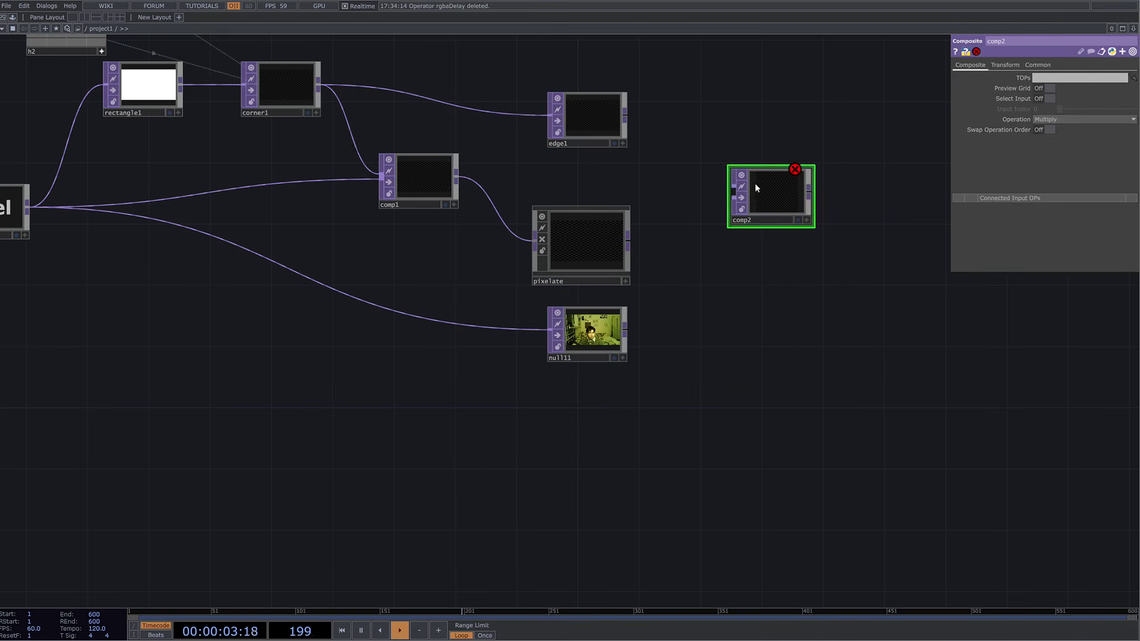
{"action": "left_click", "coordinate": [1049, 119]}
{"action": "left_click", "coordinate": [1076, 204]}
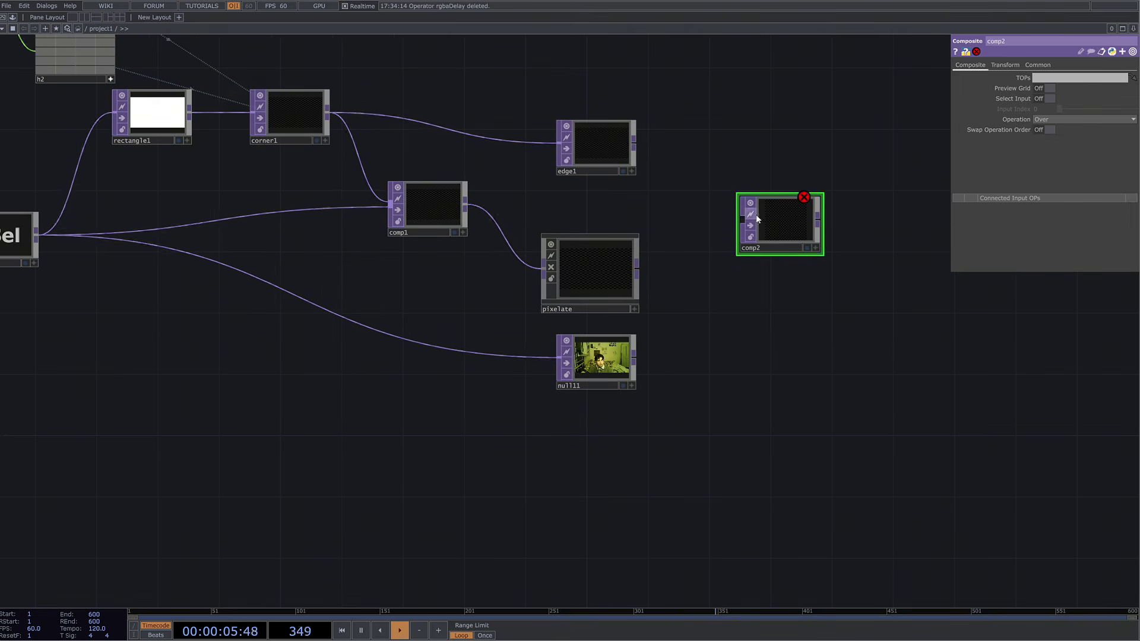
Connect edge1, pixelate and null11, in that order, as the three inputs of comp2
{"action": "left_click_drag", "start_coordinate": [633, 142], "coordinate": [742, 235]}
{"action": "left_click_drag", "start_coordinate": [636, 269], "coordinate": [742, 238]}
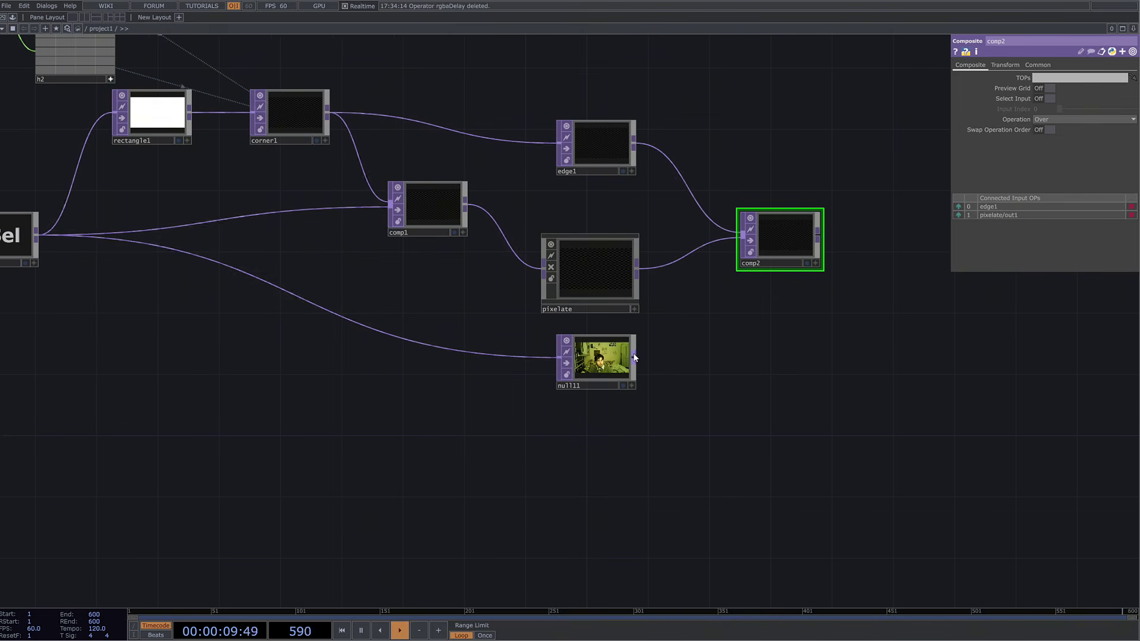
{"action": "left_click_drag", "start_coordinate": [634, 356], "coordinate": [742, 238]}
Display comp2's output behind the network to check the layered composite over the video
{"action": "left_click_drag", "start_coordinate": [858, 227], "coordinate": [693, 227]}
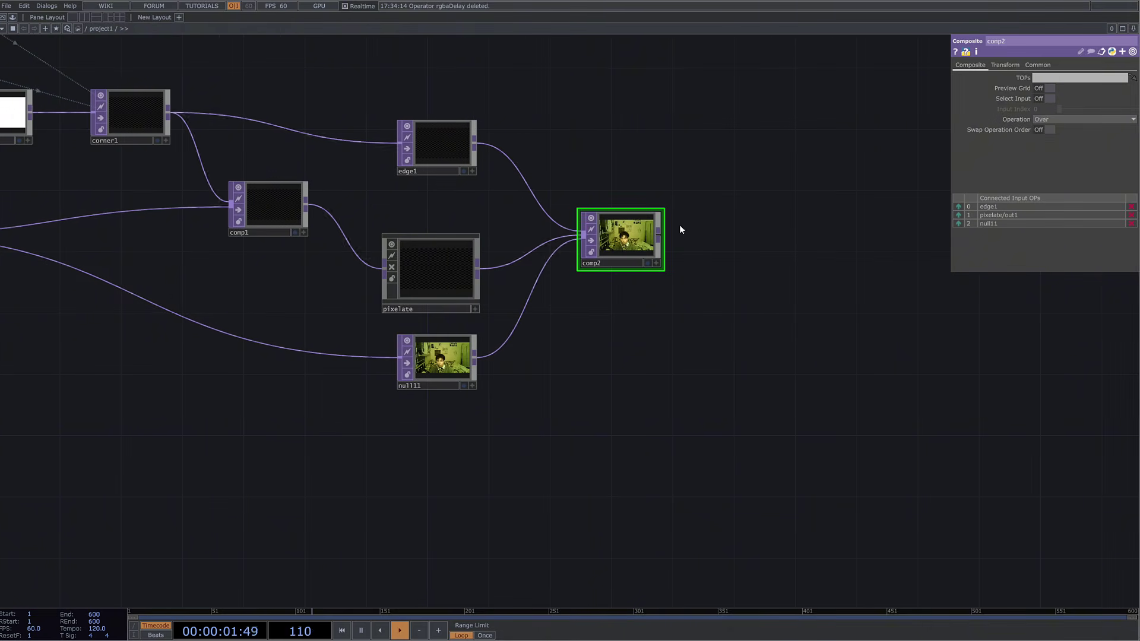
{"action": "scroll", "coordinate": [679, 225], "scroll_direction": "up", "scroll_amount": 2}
{"action": "scroll", "coordinate": [679, 227], "scroll_direction": "up", "scroll_amount": 1}
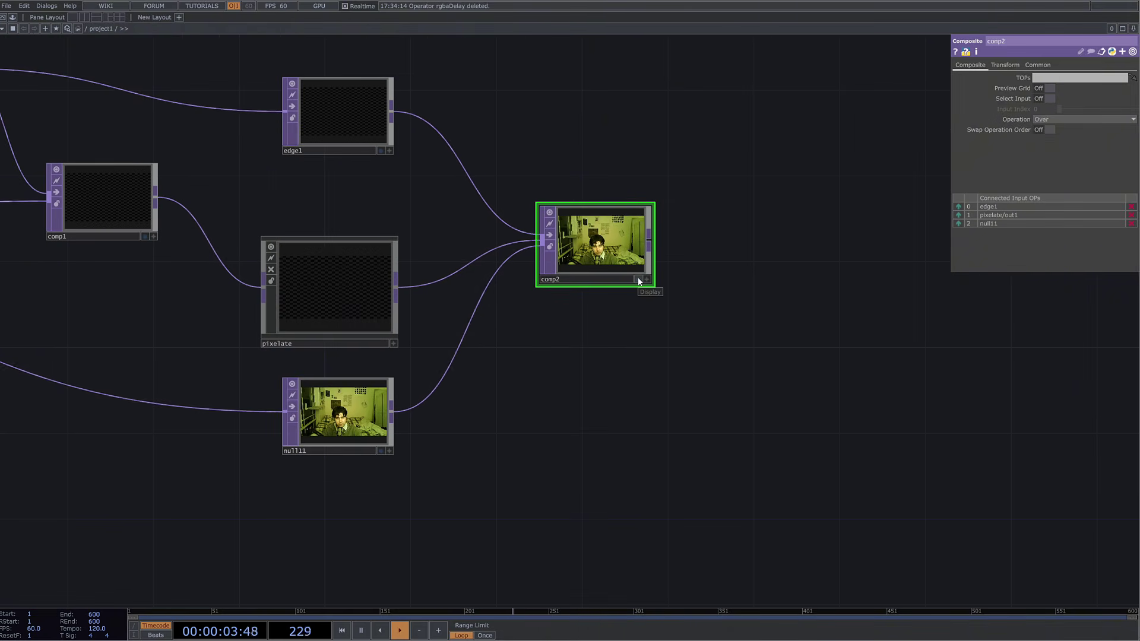
{"action": "left_click", "coordinate": [638, 276]}
{"action": "scroll", "coordinate": [831, 225], "scroll_direction": "down", "scroll_amount": 3}
{"action": "left_click_drag", "start_coordinate": [884, 207], "coordinate": [646, 300]}
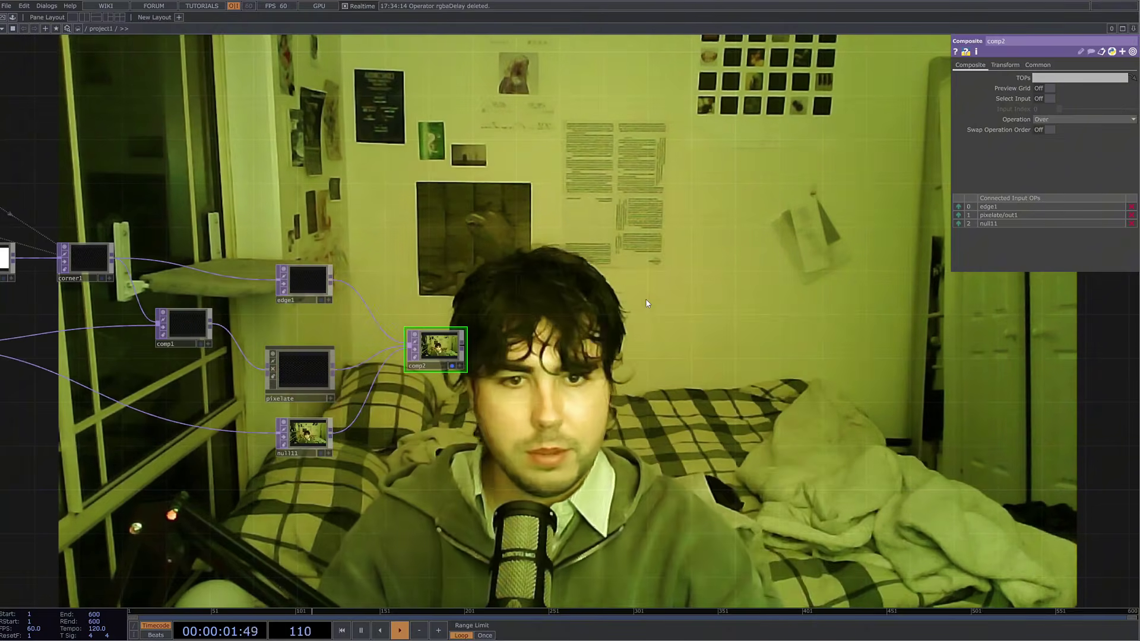
Turn off comp2's background display and return to the full network overview
{"action": "key", "text": "d"}
{"action": "left_click", "coordinate": [647, 299]}
{"action": "right_click_drag", "start_coordinate": [534, 328], "coordinate": [433, 386]}
{"action": "key", "text": "d"}
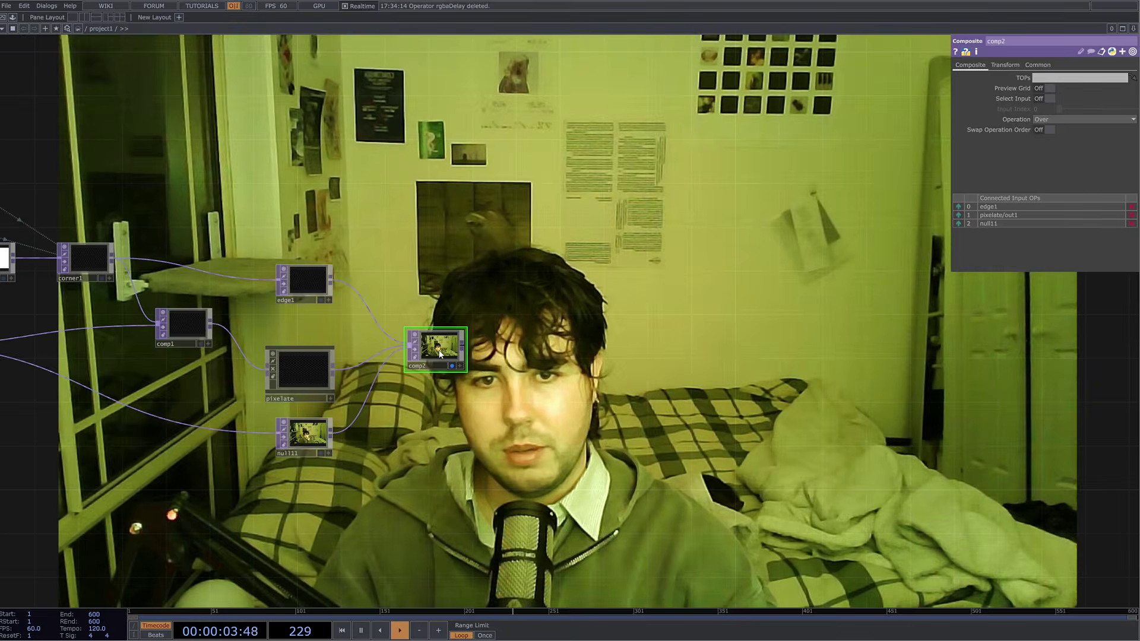
{"action": "key", "text": "d"}
{"action": "left_click_drag", "start_coordinate": [655, 402], "coordinate": [746, 390]}
{"action": "key", "text": "h"}
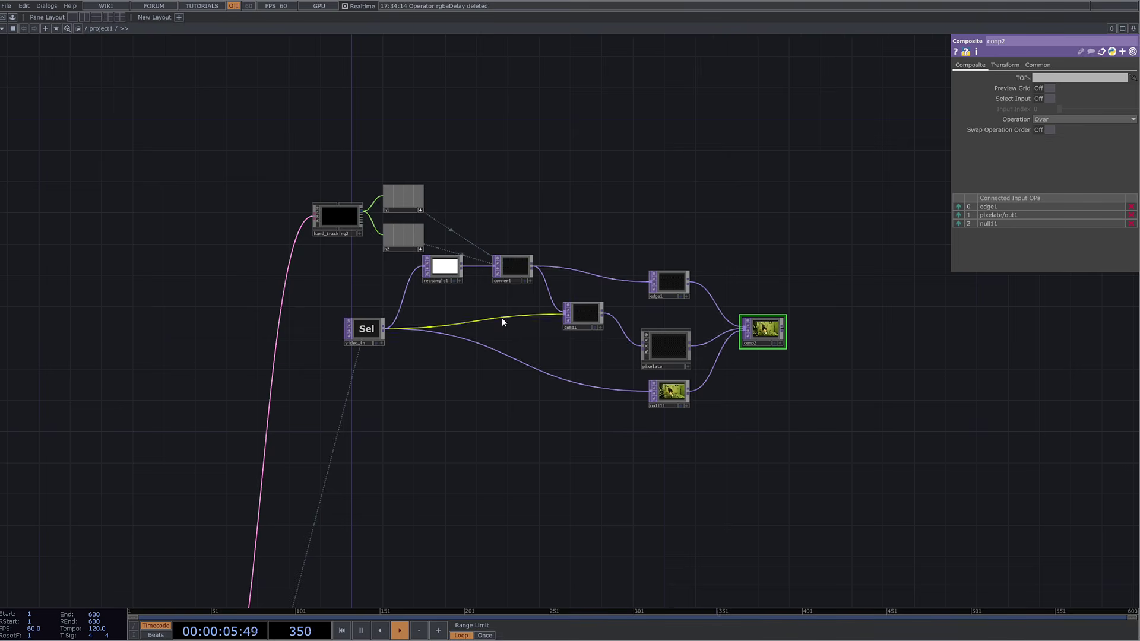
{"action": "scroll", "coordinate": [560, 325], "scroll_direction": "up", "scroll_amount": 3}
{"action": "left_click", "coordinate": [351, 190]}
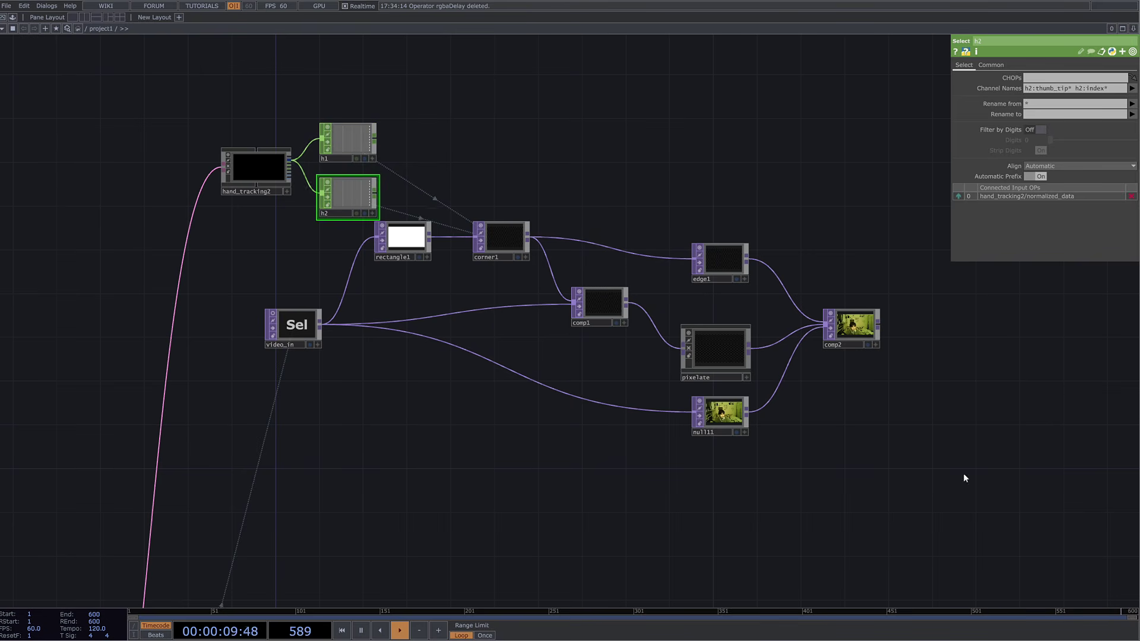
{"action": "scroll", "coordinate": [745, 546], "scroll_direction": "right", "scroll_amount": 2}
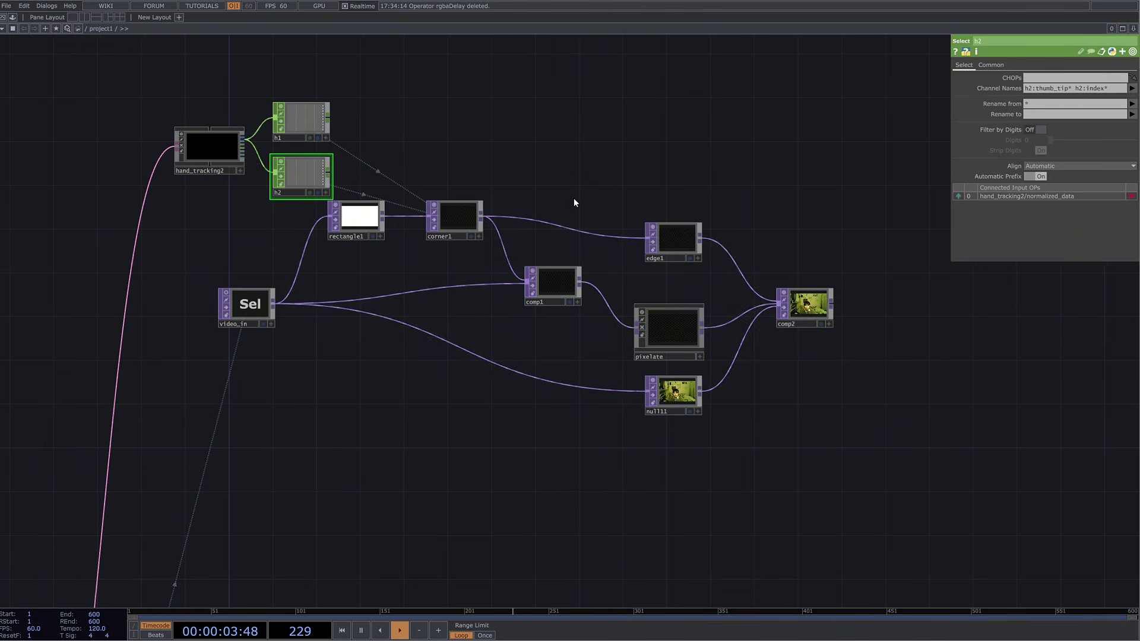
{"action": "scroll", "coordinate": [643, 149], "scroll_direction": "right", "scroll_amount": 2}
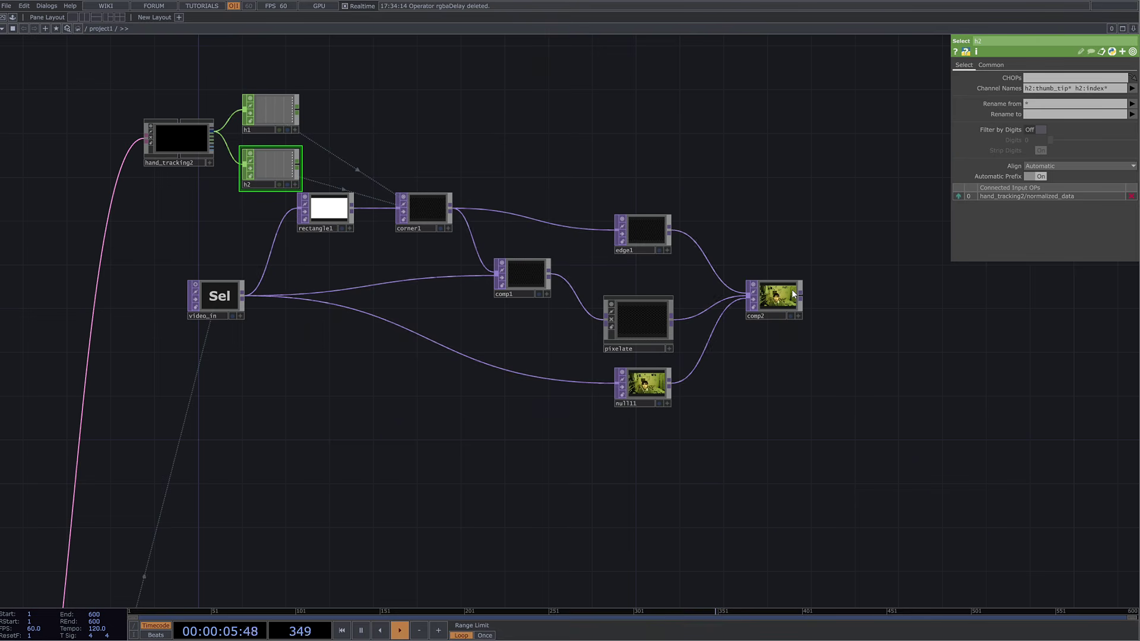
Move the pixelate component slightly upward so it sits evenly between edge1 and null11, level with comp2
{"action": "left_click", "coordinate": [646, 396]}
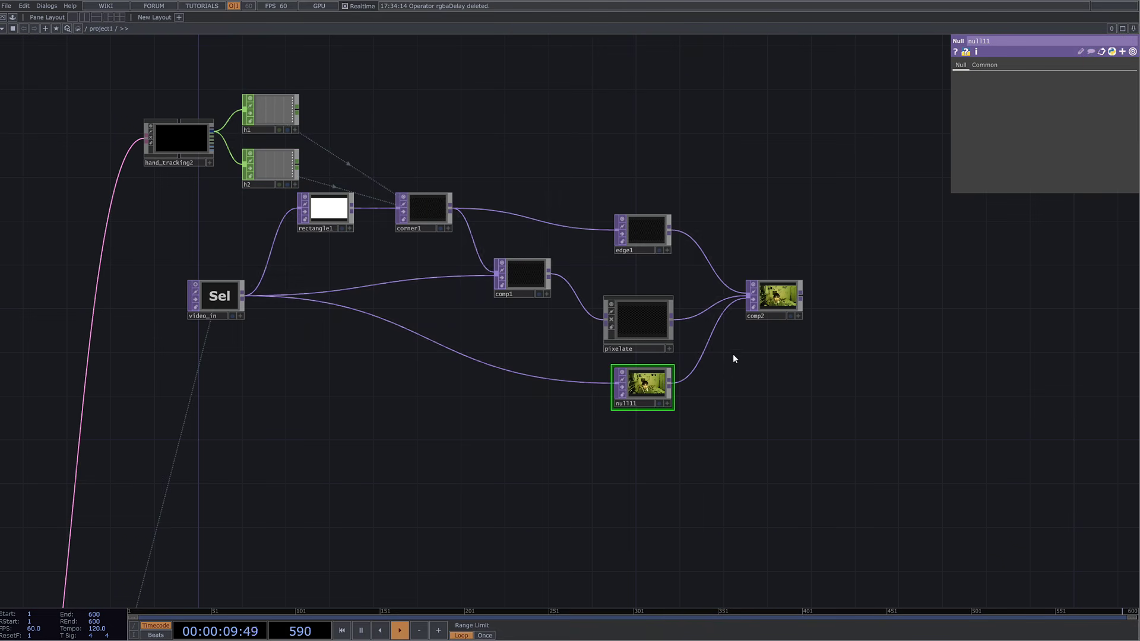
{"action": "mouse_move", "coordinate": [617, 318]}
{"action": "left_mouse_down"}
{"action": "mouse_move", "coordinate": [628, 286]}
{"action": "mouse_move", "coordinate": [617, 297]}
{"action": "left_mouse_up"}
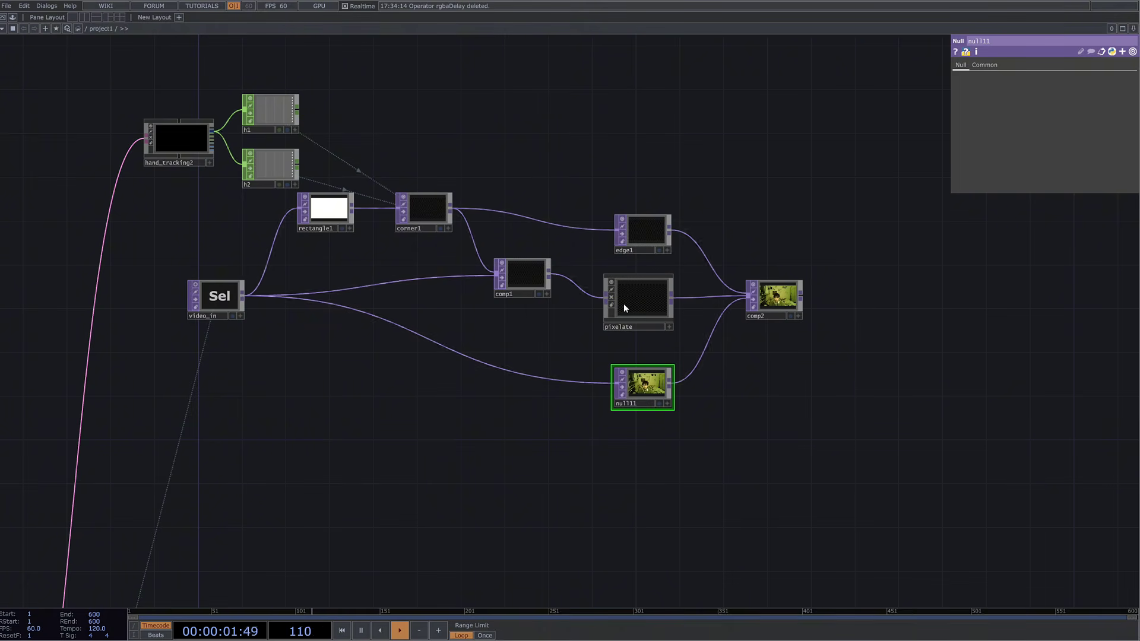
{"action": "scroll", "coordinate": [453, 427], "scroll_direction": "down", "scroll_amount": 3}
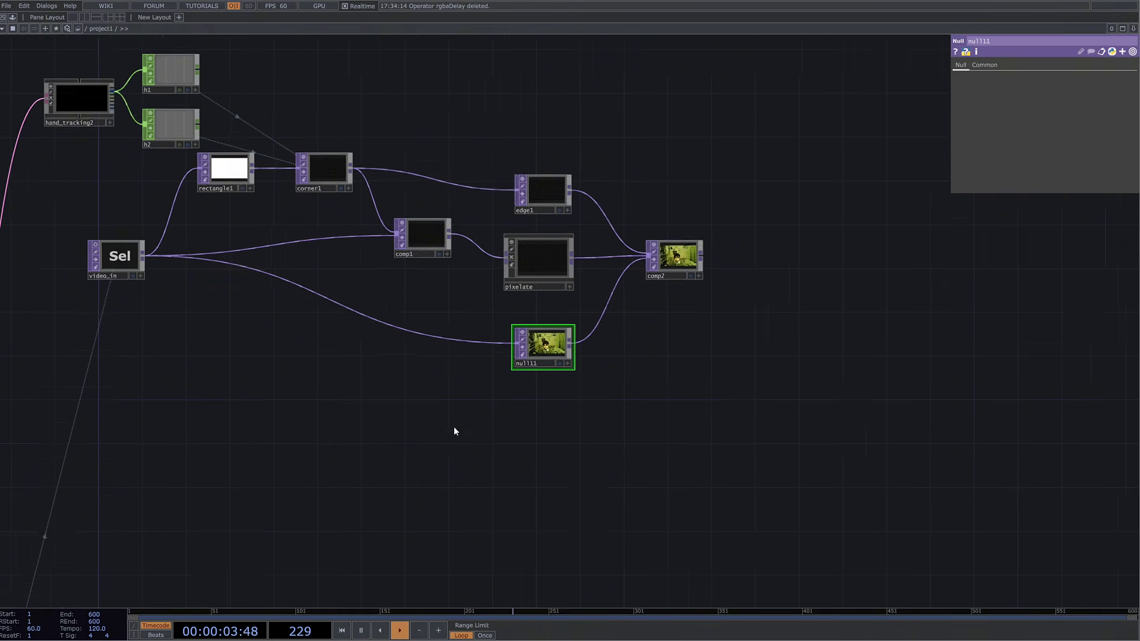
{"action": "left_click_drag", "start_coordinate": [700, 416], "coordinate": [675, 407]}
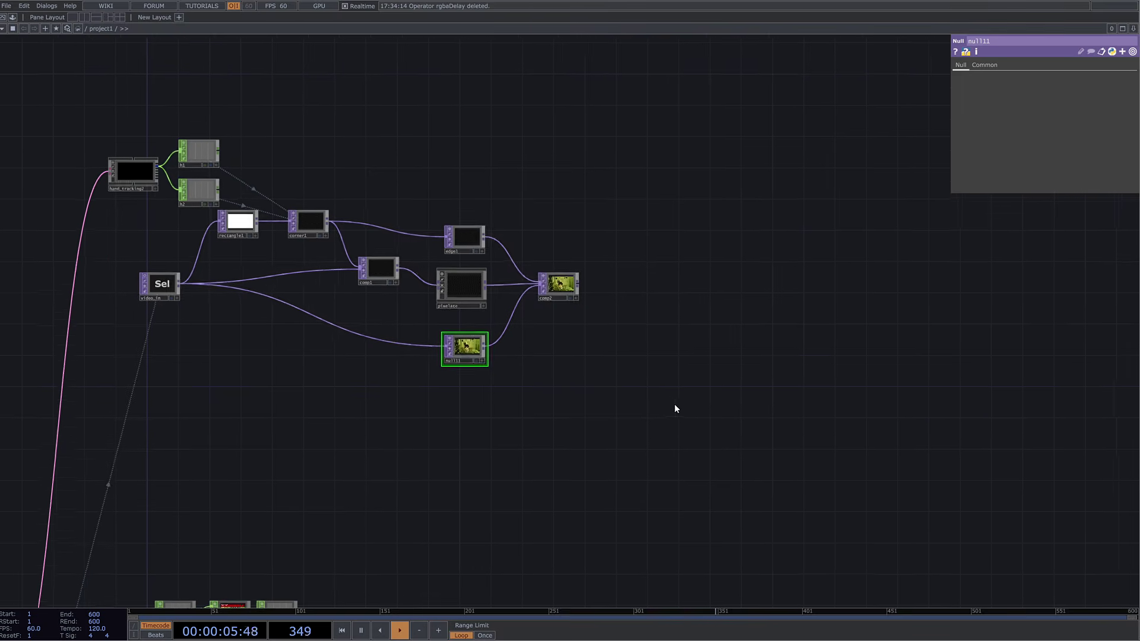
{"action": "scroll", "coordinate": [664, 408], "scroll_direction": "down", "scroll_amount": 2}
{"action": "scroll", "coordinate": [665, 408], "scroll_direction": "down", "scroll_amount": 1}
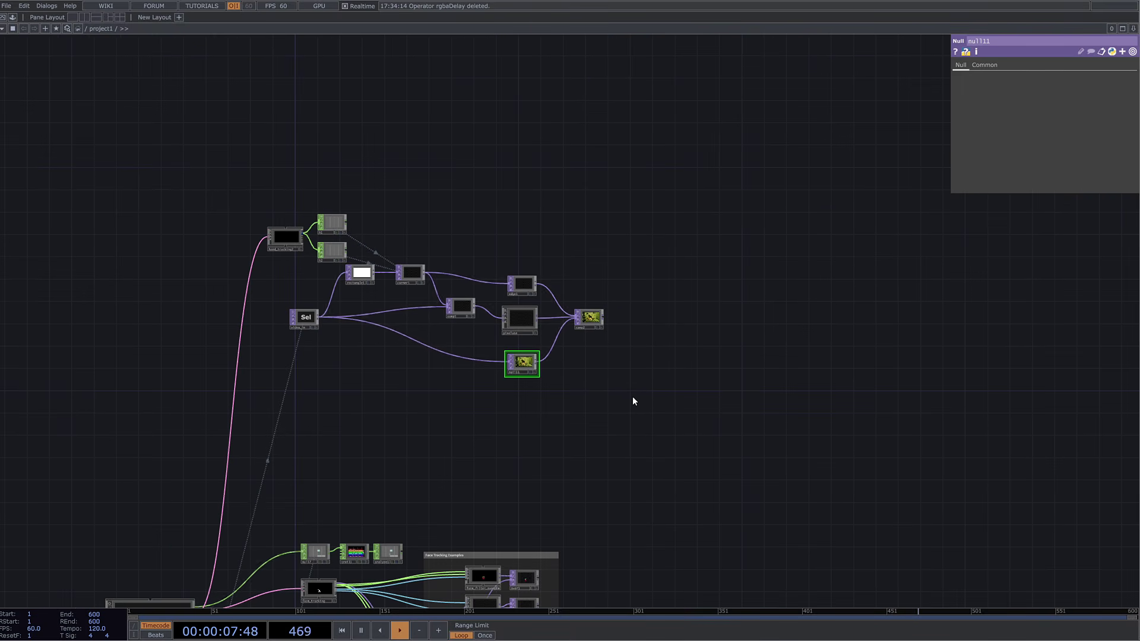